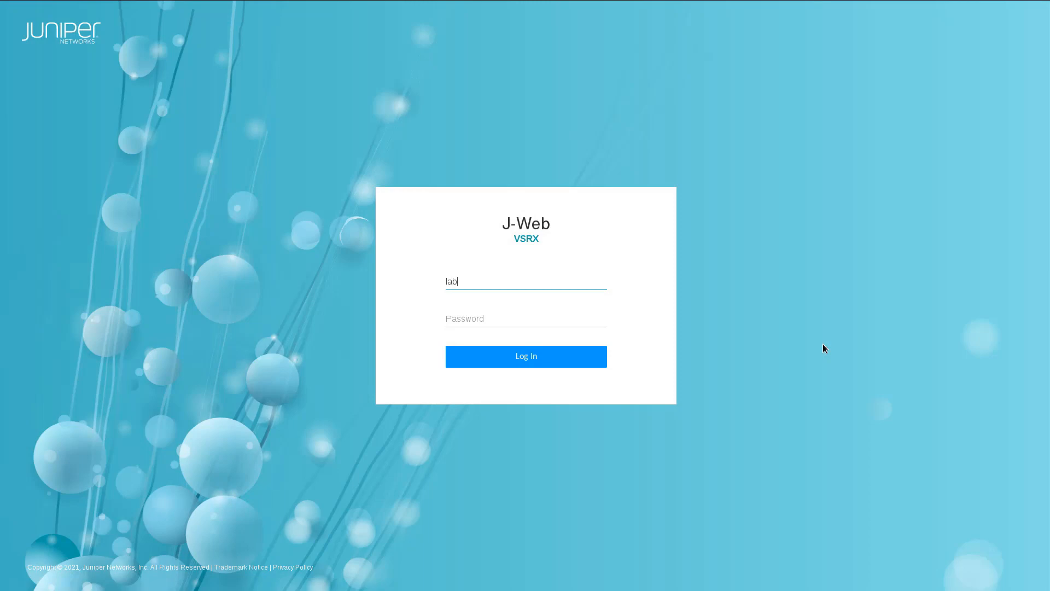
Log in to J-Web and start a new certificate under Certificate Management > Device Certificates.
{"action": "type", "text": "*****"}
{"action": "key", "text": "Return"}
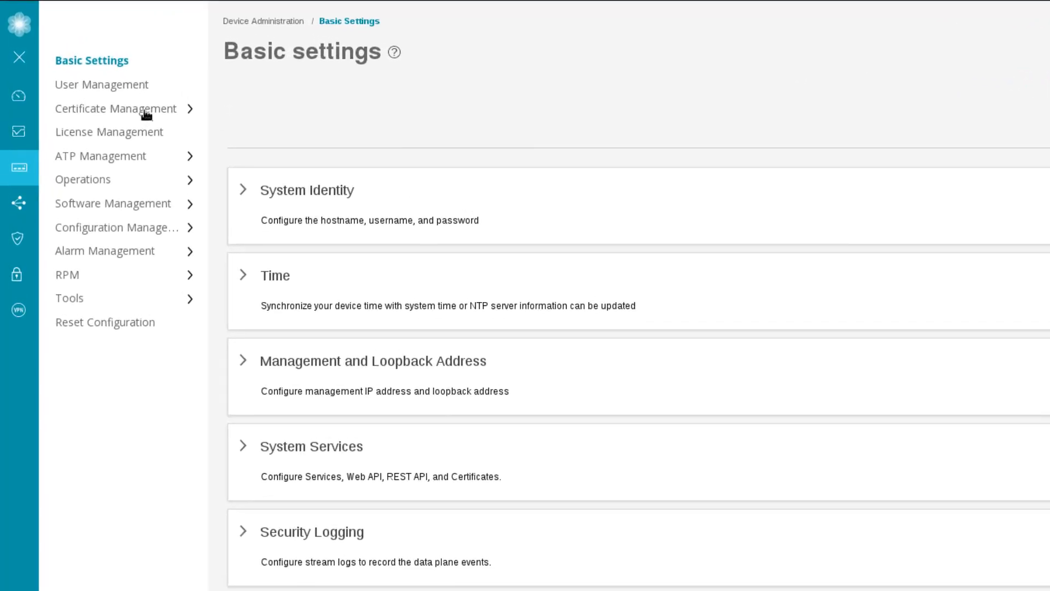
{"action": "left_click", "coordinate": [147, 115]}
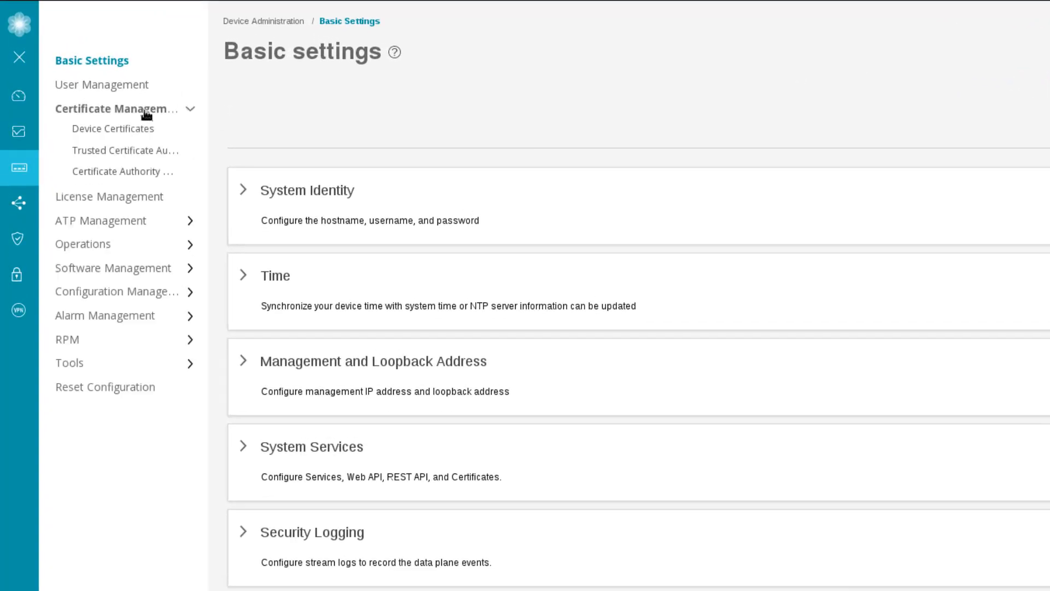
{"action": "left_click", "coordinate": [136, 128]}
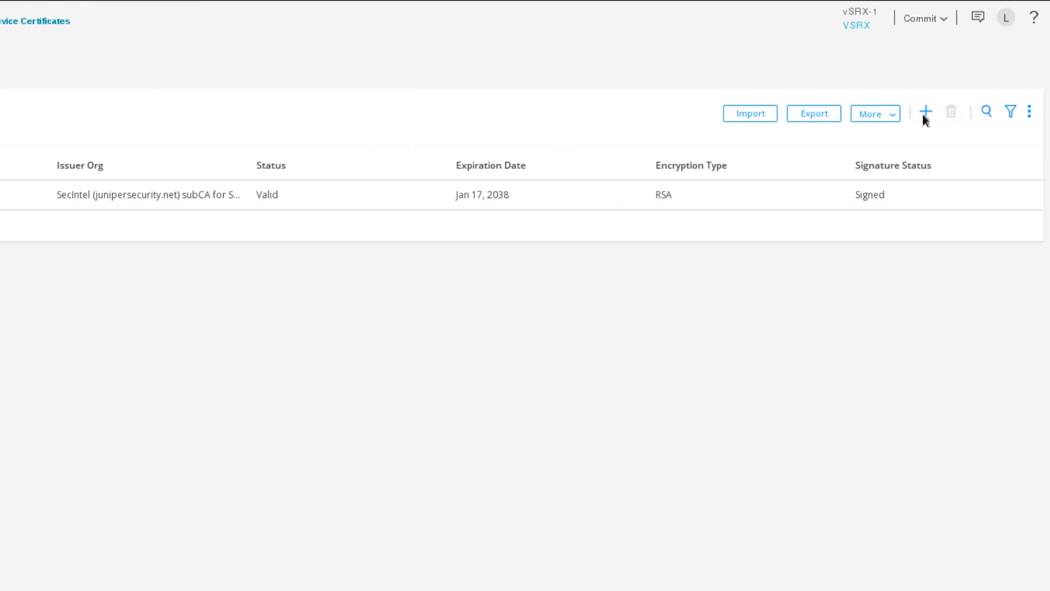
{"action": "left_click", "coordinate": [918, 114]}
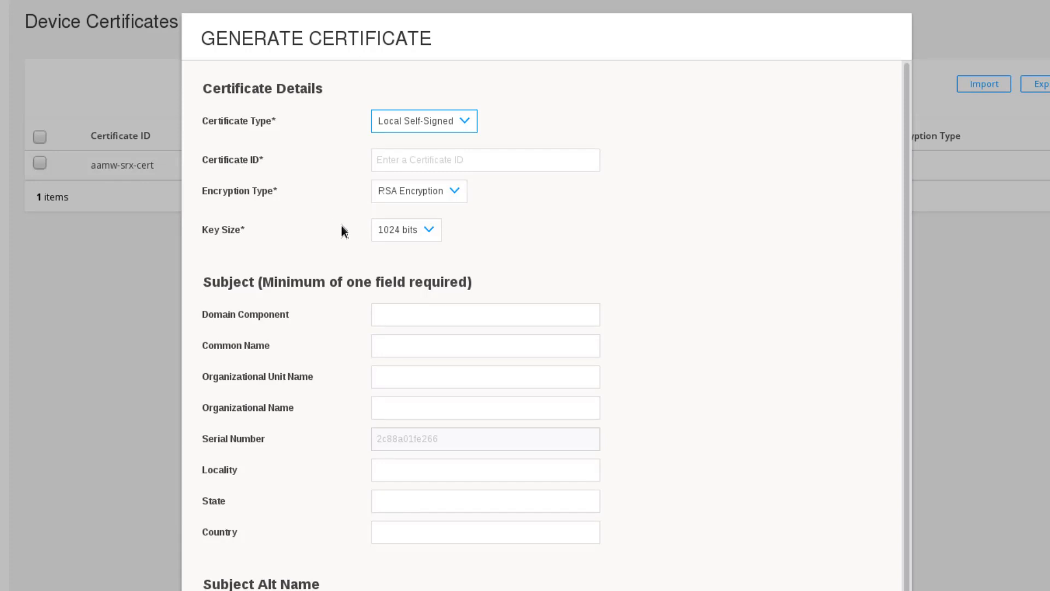
Enter JSC as the Certificate ID and choose a 2048-bit key size.
{"action": "left_click", "coordinate": [387, 162]}
{"action": "type", "text": "JSC"}
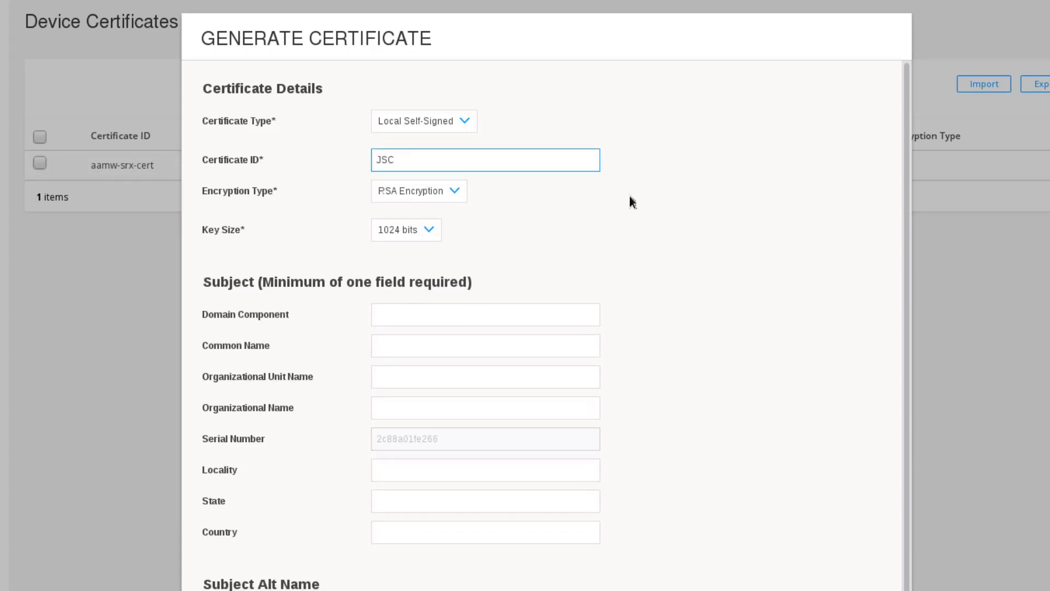
{"action": "left_click", "coordinate": [631, 201]}
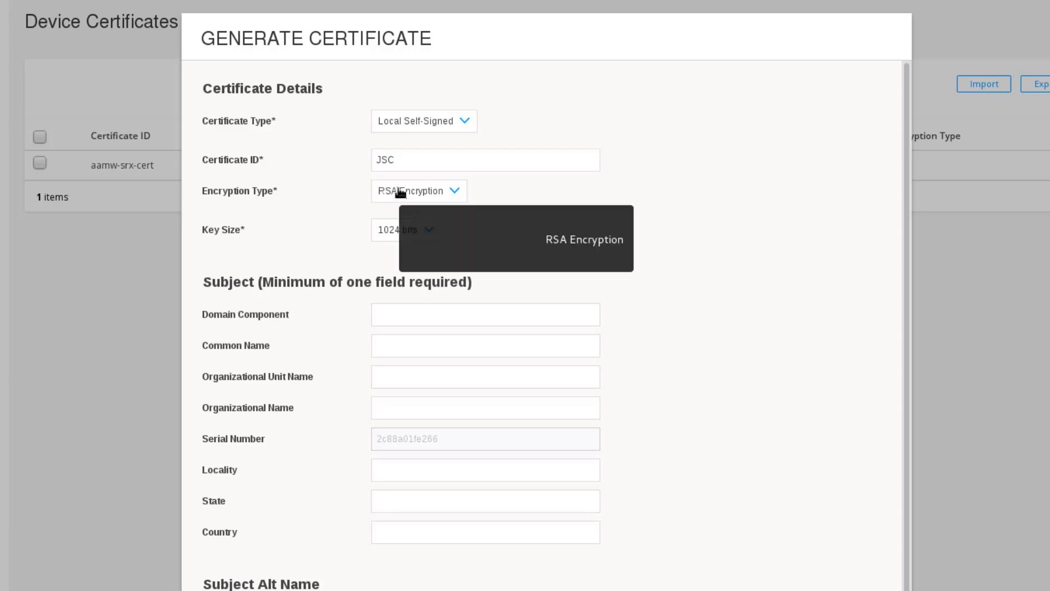
{"action": "left_click", "coordinate": [428, 229]}
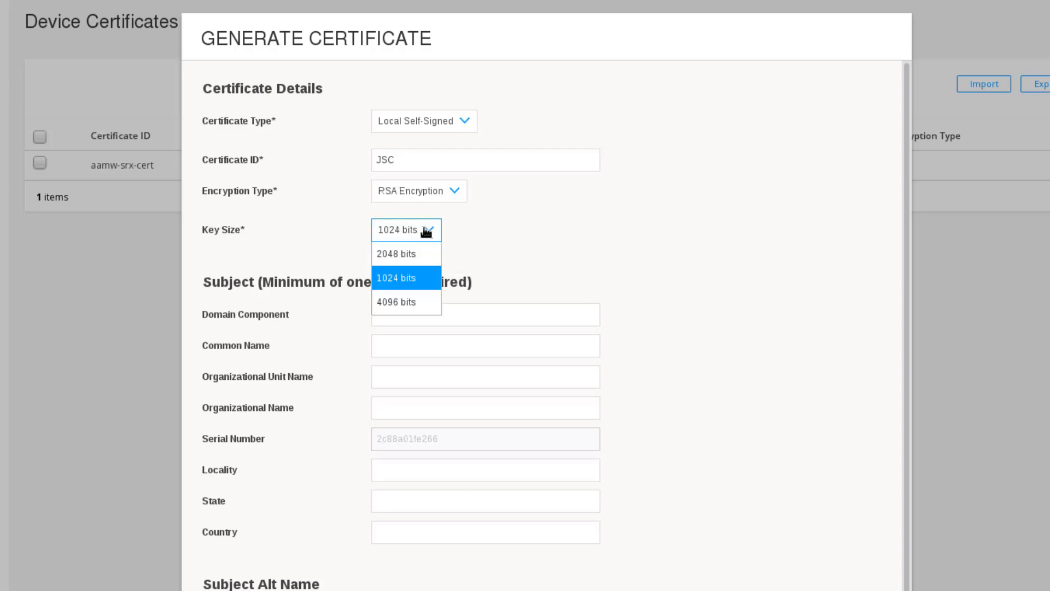
{"action": "left_click", "coordinate": [406, 259]}
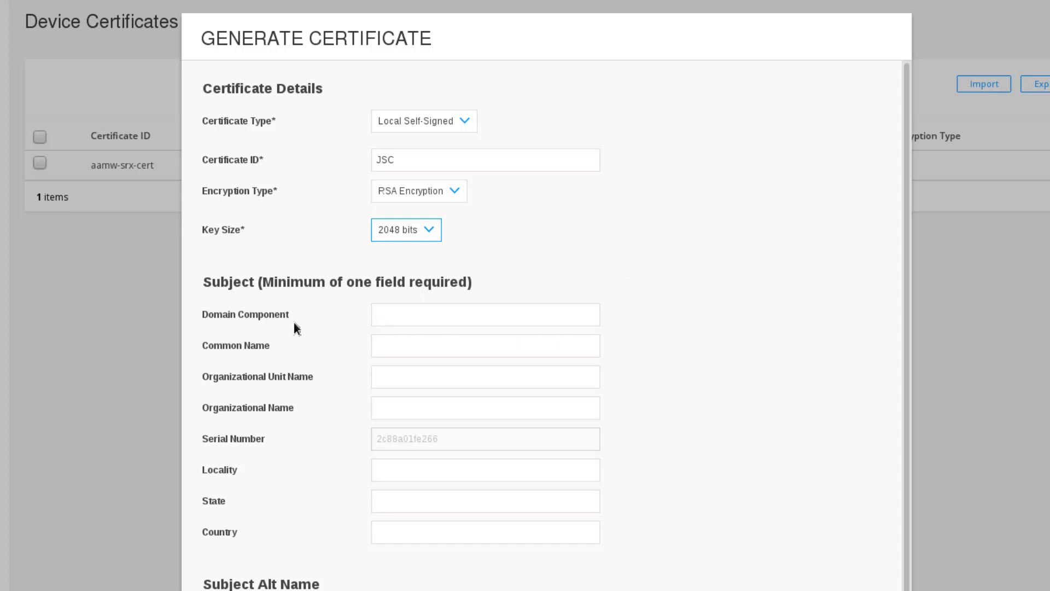
Enter juniper as the Domain Component and move down to Subject Alt Name.
{"action": "left_click", "coordinate": [406, 312]}
{"action": "type", "text": "juniper"}
{"action": "left_click", "coordinate": [745, 441]}
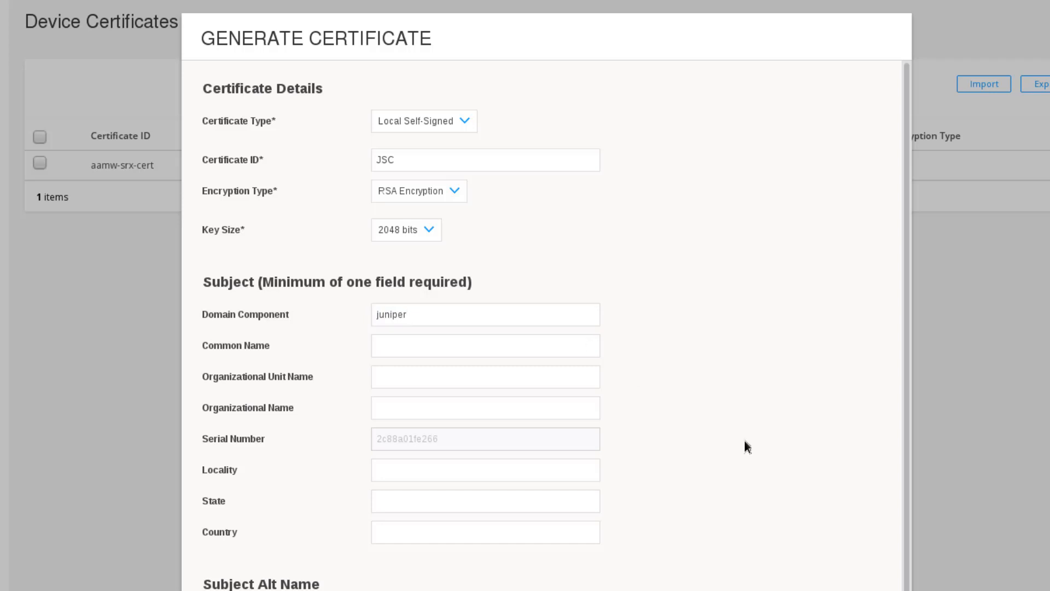
{"action": "scroll", "coordinate": [757, 471], "scroll_direction": "down", "scroll_amount": 1}
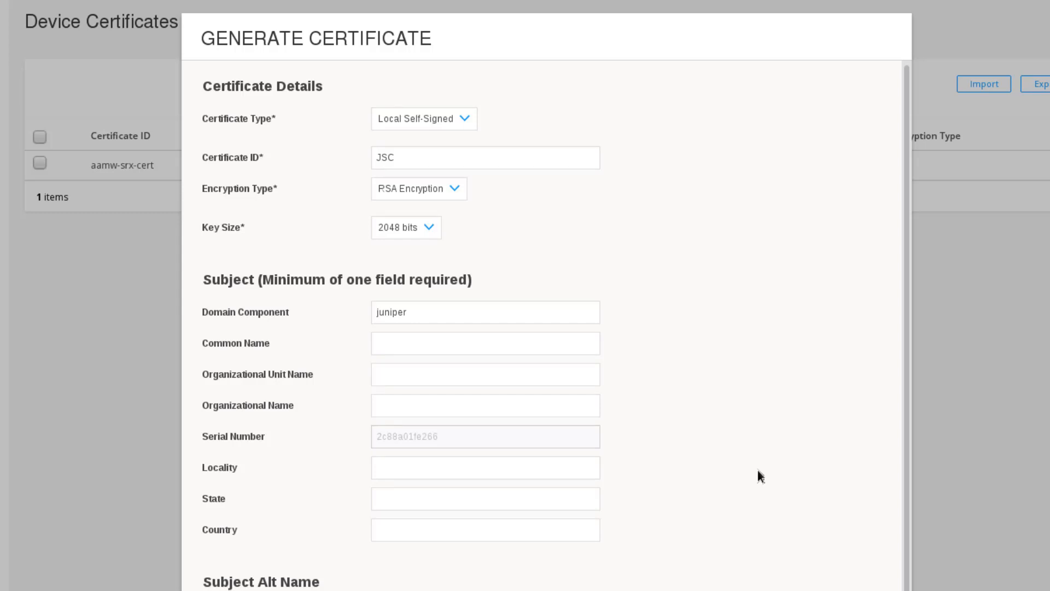
{"action": "scroll", "coordinate": [754, 471], "scroll_direction": "down", "scroll_amount": 4}
{"action": "left_click", "coordinate": [401, 396]}
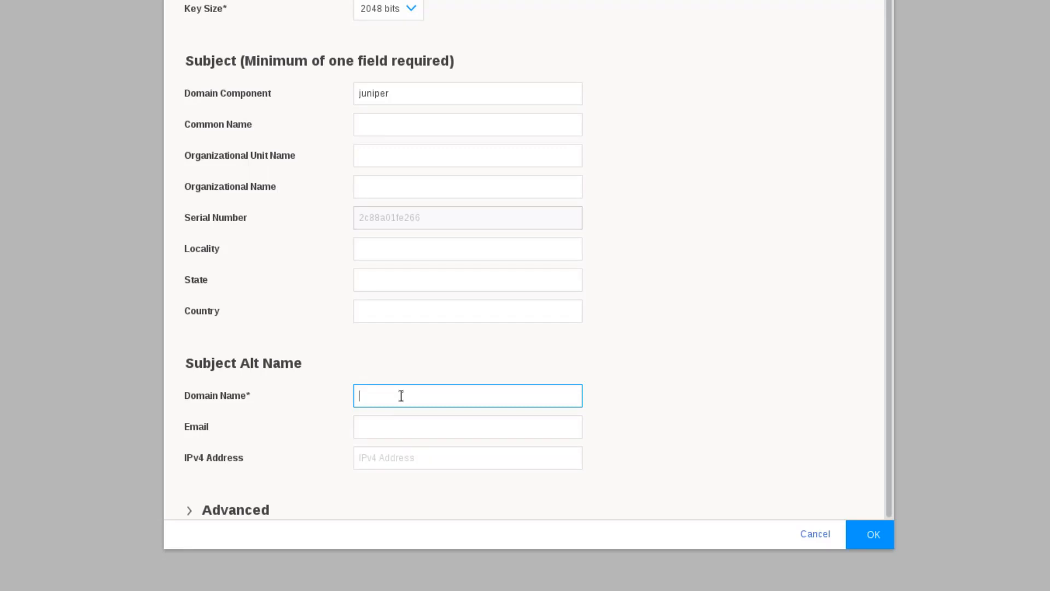
Enter jsc.edu as the Subject Alt Name domain and generate the JSC certificate.
{"action": "type", "text": "jsc.edu"}
{"action": "left_click", "coordinate": [633, 383]}
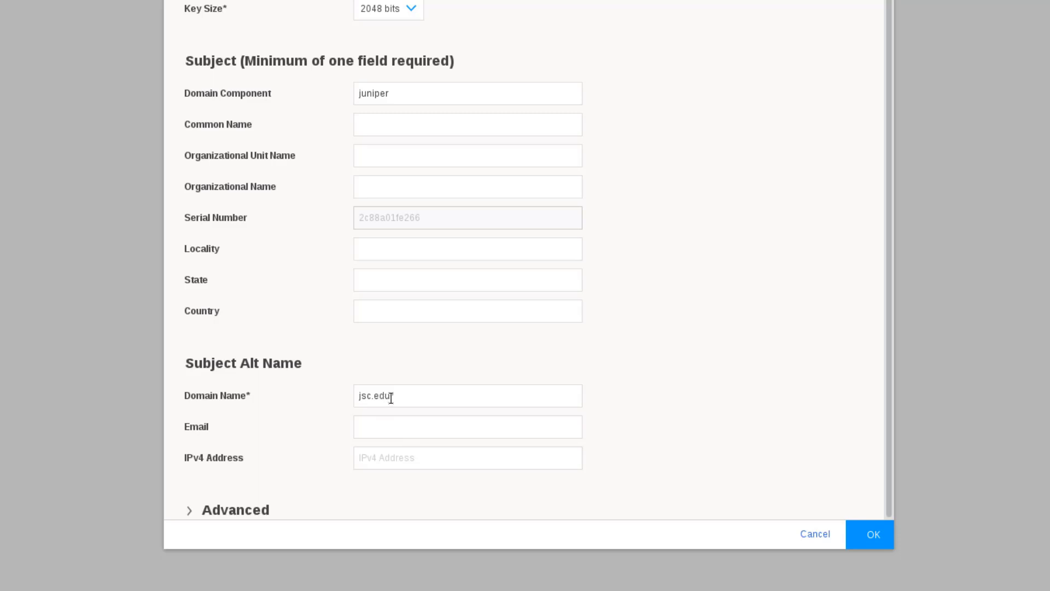
{"action": "left_click", "coordinate": [870, 534]}
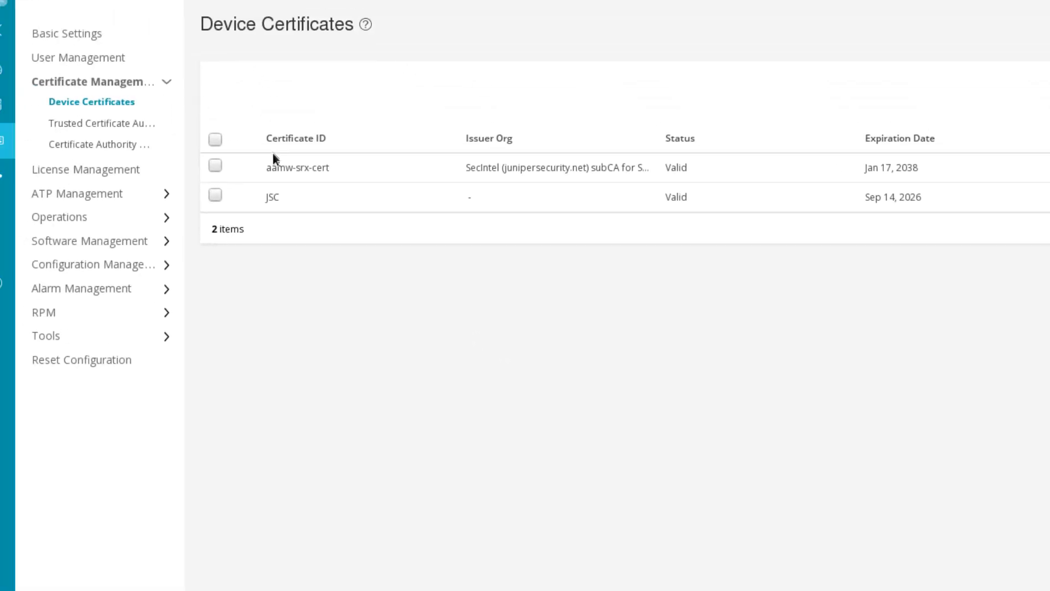
Review the JSC certificate's details, then return to the Basic Settings page.
{"action": "left_click", "coordinate": [268, 224]}
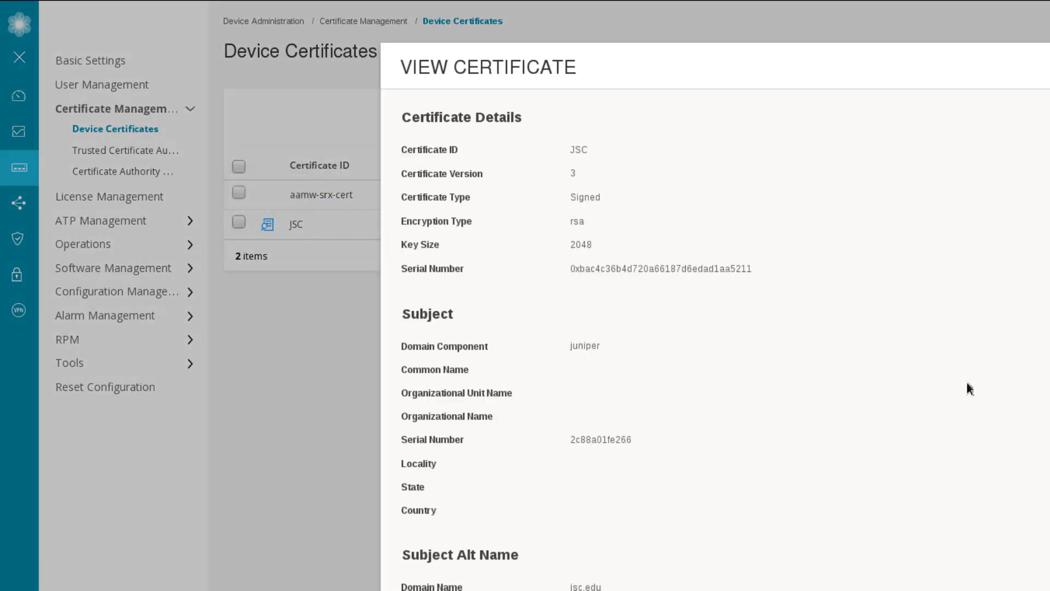
{"action": "scroll", "coordinate": [671, 350], "scroll_direction": "down", "scroll_amount": 2}
{"action": "scroll", "coordinate": [813, 462], "scroll_direction": "up", "scroll_amount": 2}
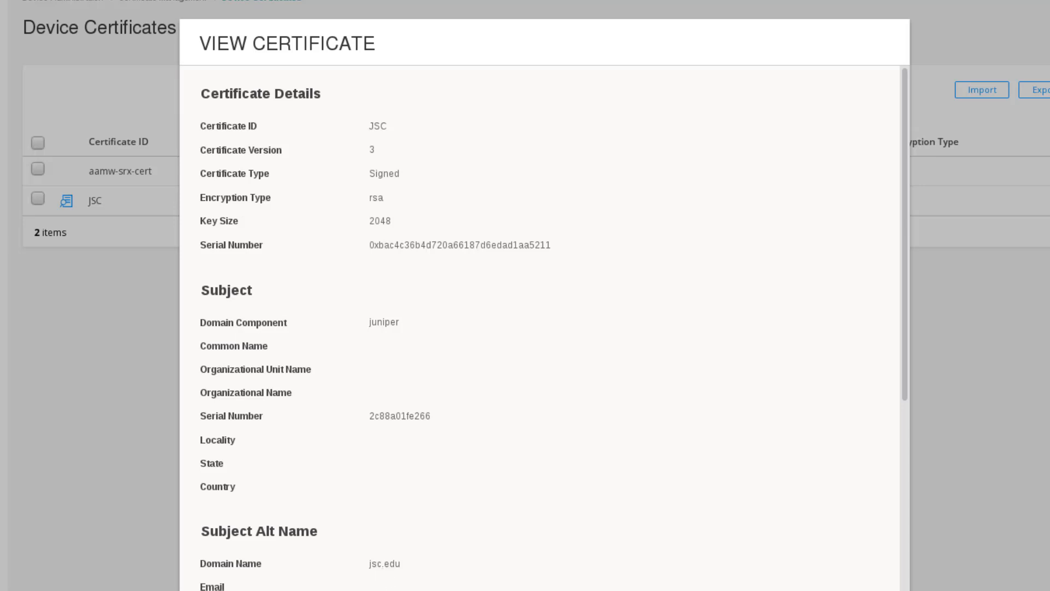
{"action": "key", "text": "Escape"}
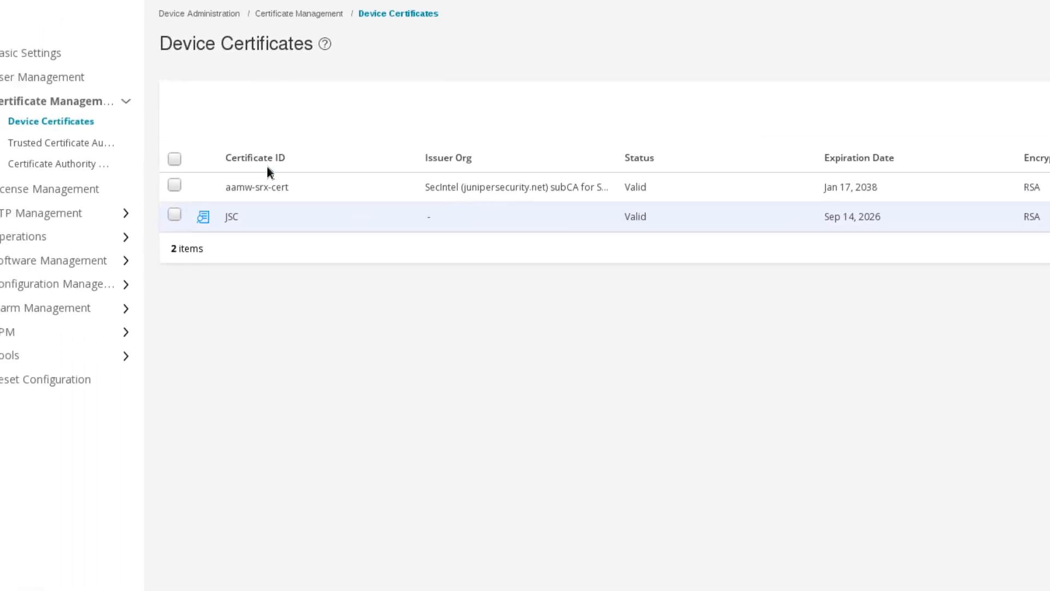
{"action": "left_click", "coordinate": [92, 61]}
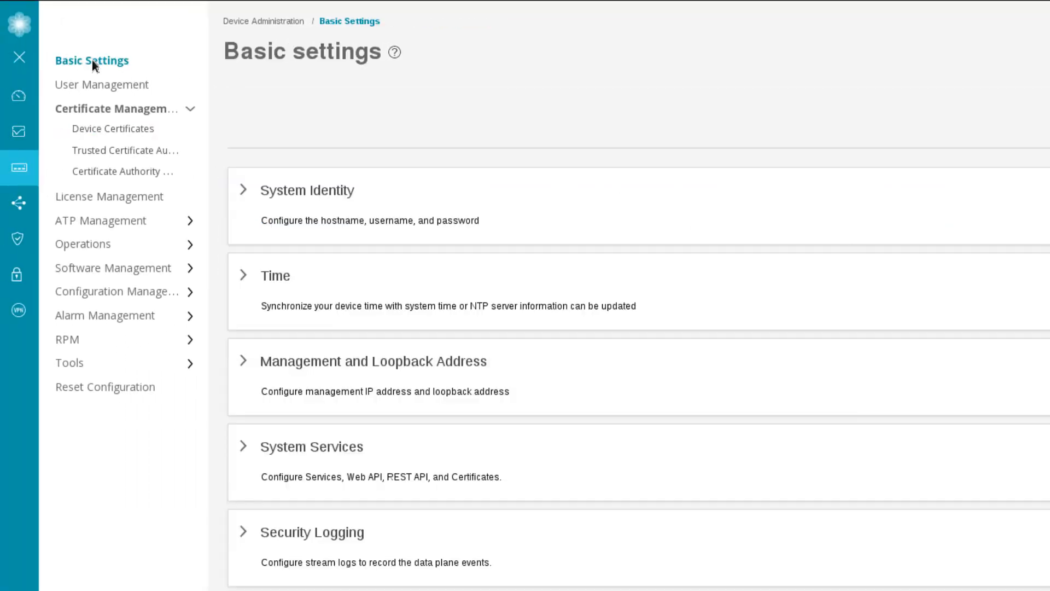
Set the HTTPS certificate to PKI Certificate JSC under System Services and save.
{"action": "left_click", "coordinate": [338, 448]}
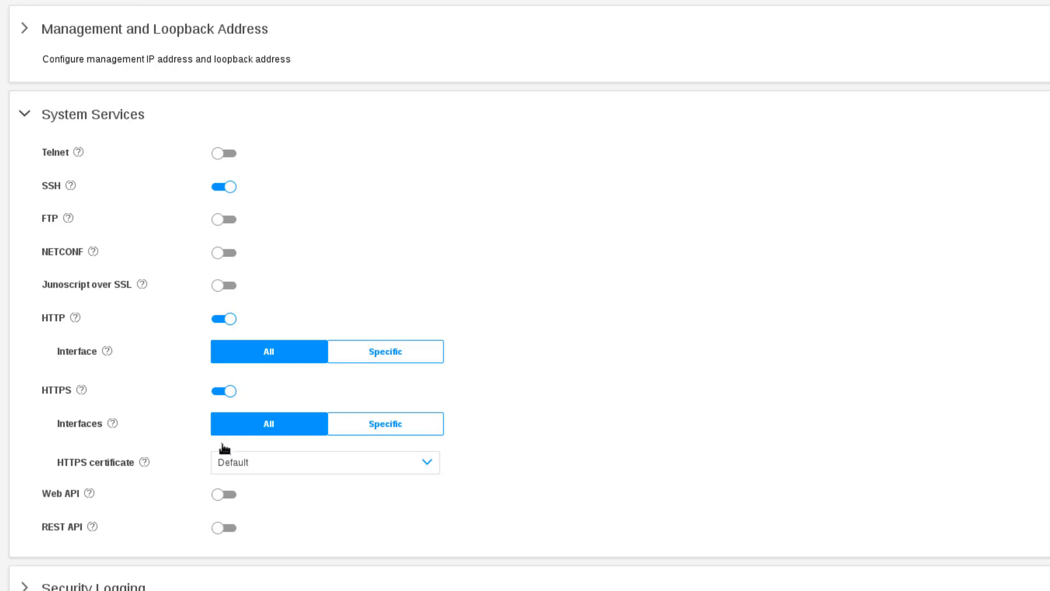
{"action": "left_click", "coordinate": [329, 463]}
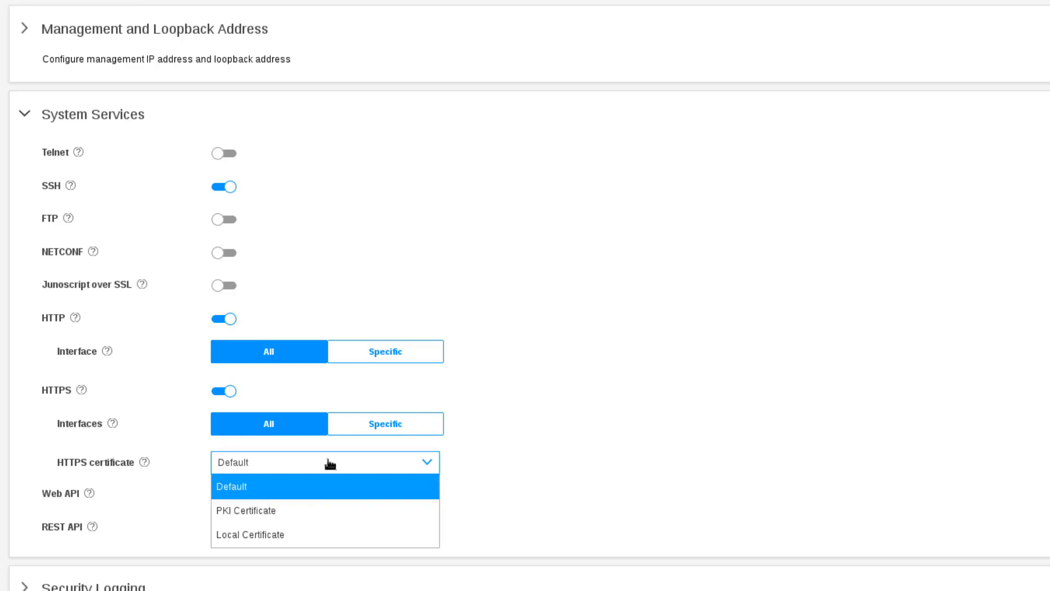
{"action": "left_click", "coordinate": [306, 511]}
{"action": "left_click", "coordinate": [304, 494]}
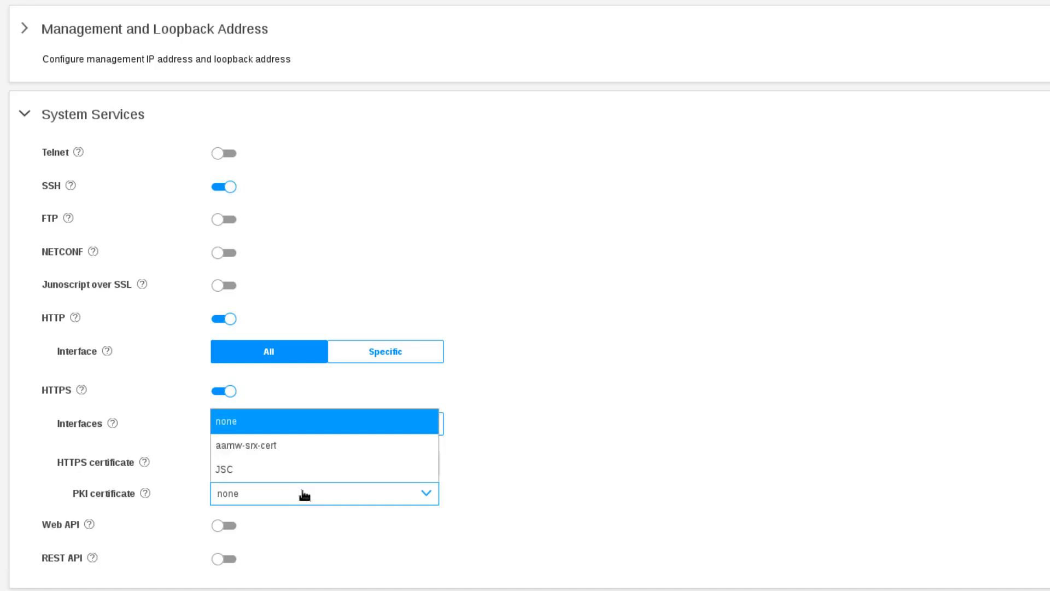
{"action": "left_click", "coordinate": [288, 473]}
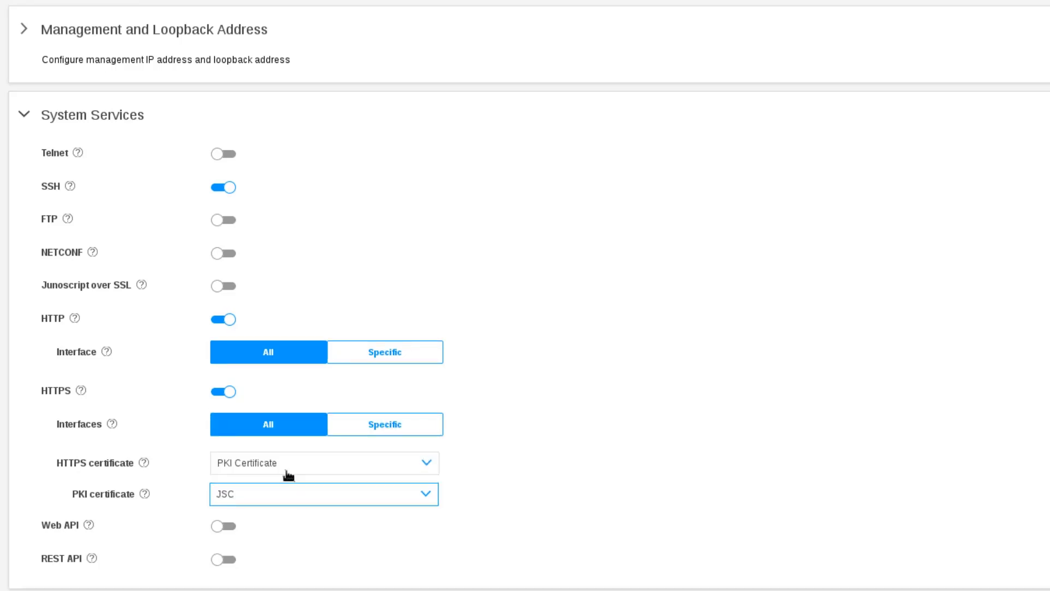
{"action": "left_click", "coordinate": [979, 27]}
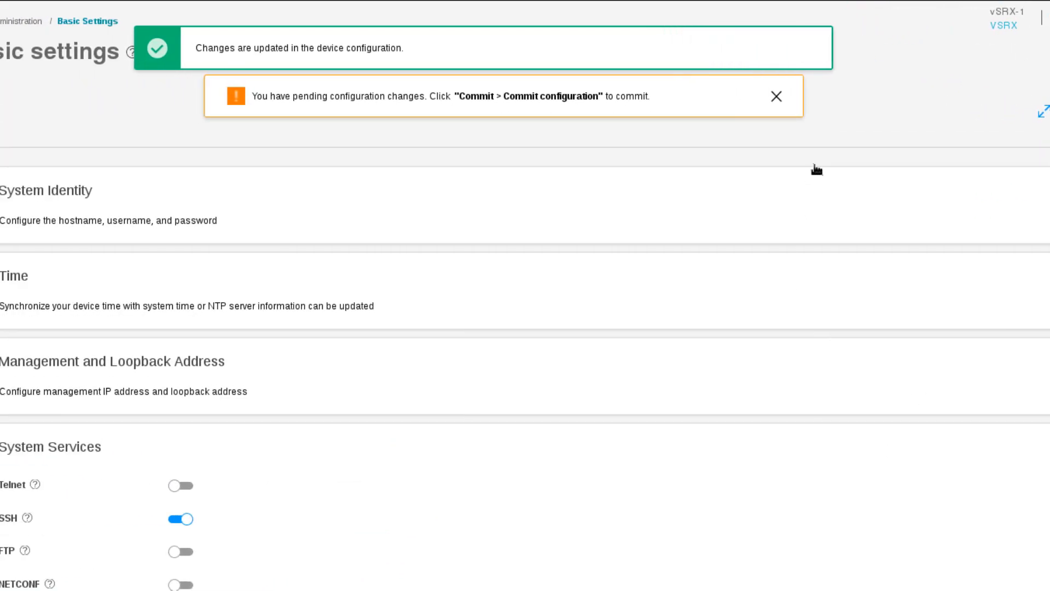
Dismiss the pending-changes and changes-updated notices.
{"action": "left_click", "coordinate": [826, 101]}
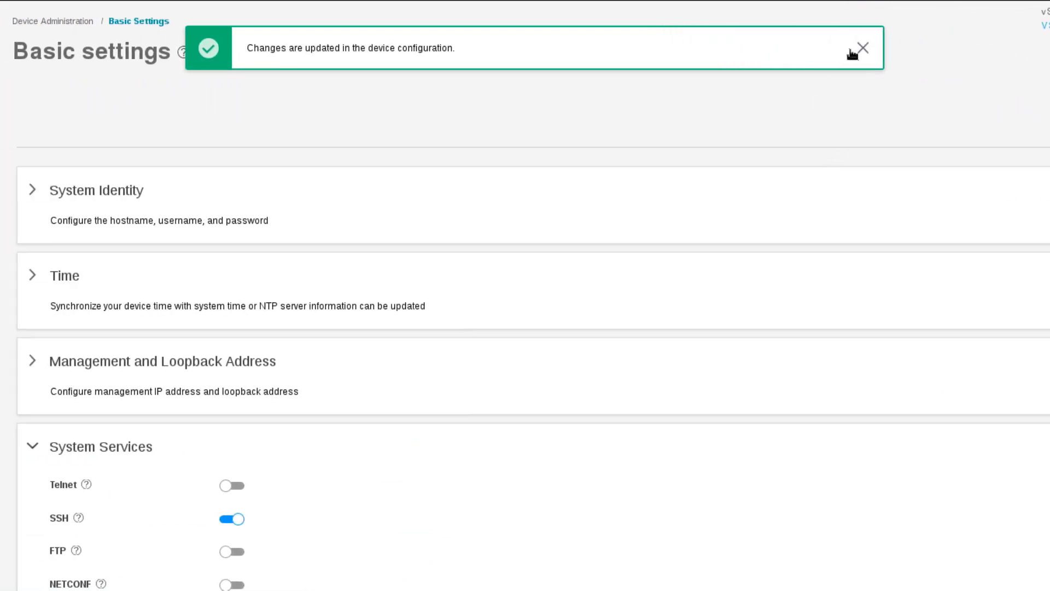
{"action": "left_click", "coordinate": [859, 50]}
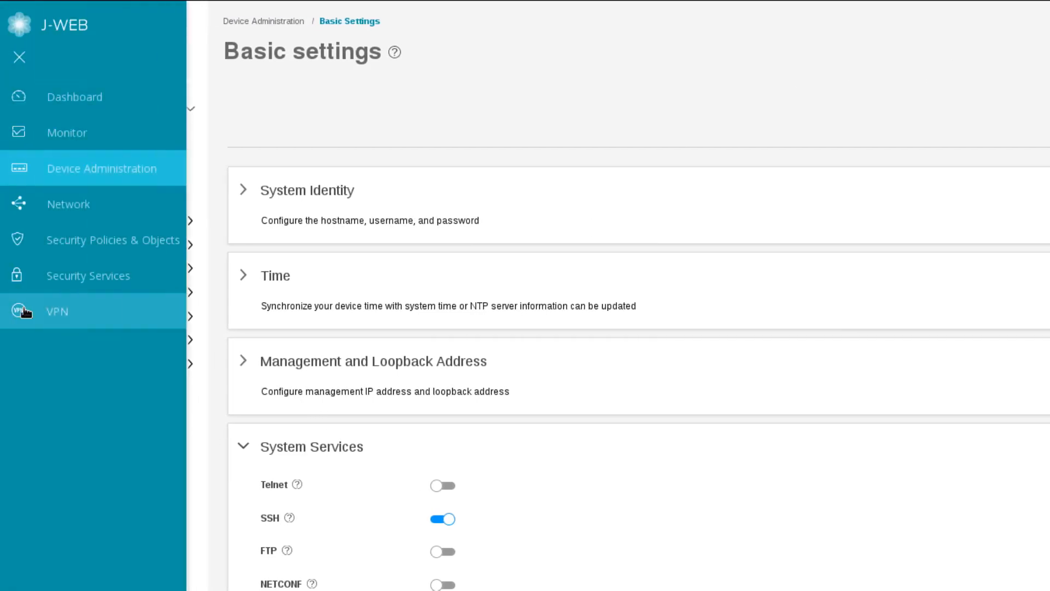
{"action": "left_click", "coordinate": [22, 310]}
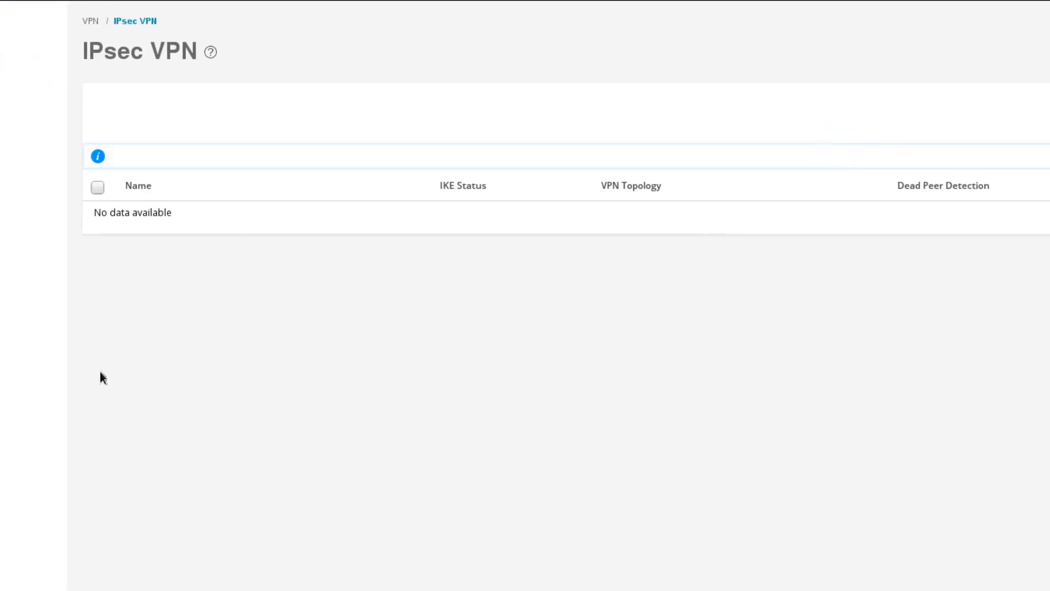
Start a new Remote Access VPN of type Juniper Secure Connect.
{"action": "left_click", "coordinate": [934, 109]}
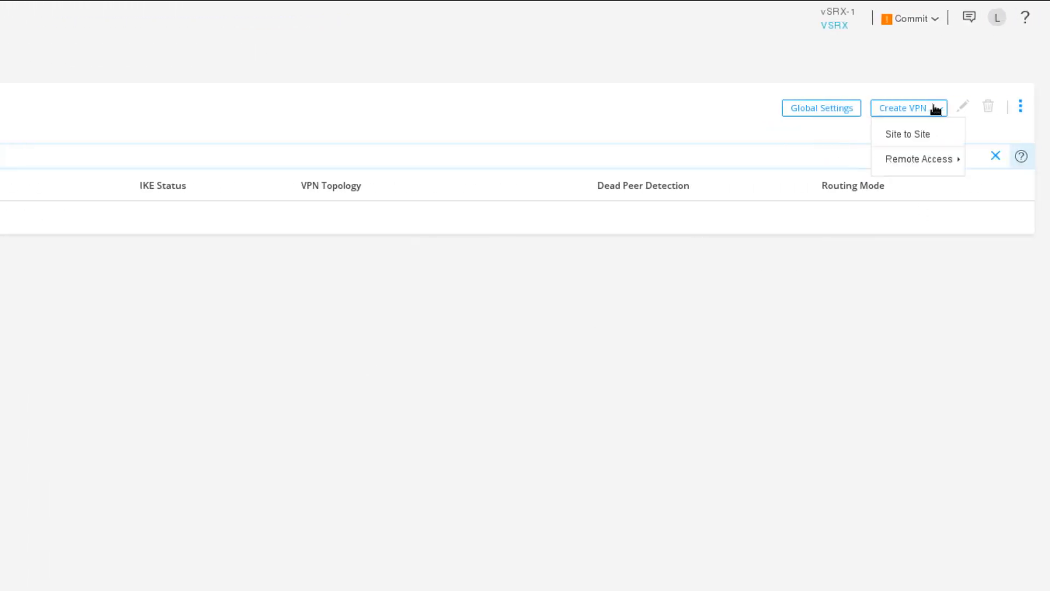
{"action": "mouse_move", "coordinate": [917, 164]}
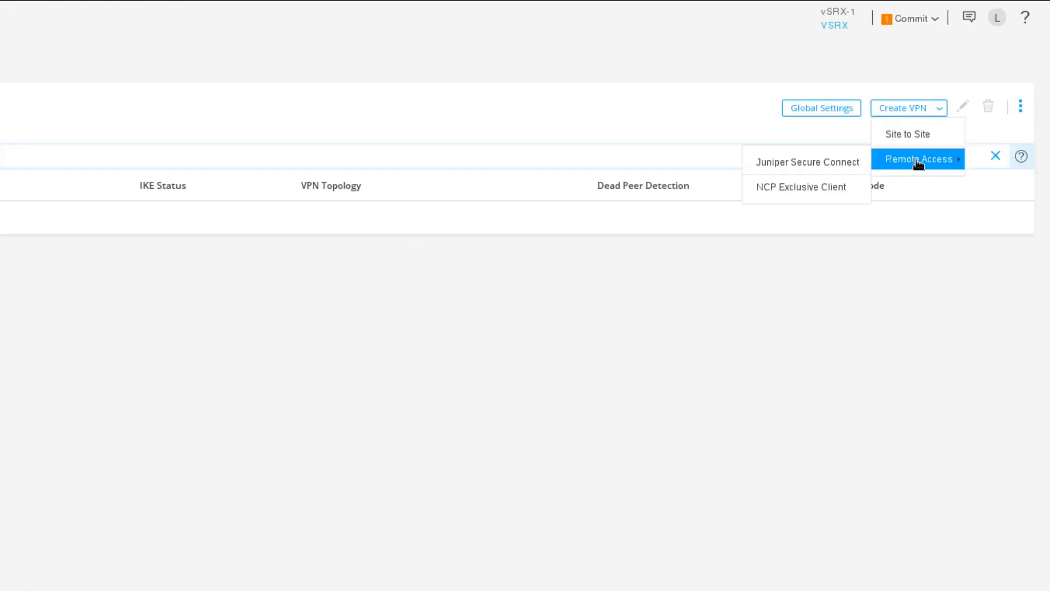
{"action": "left_click", "coordinate": [808, 165]}
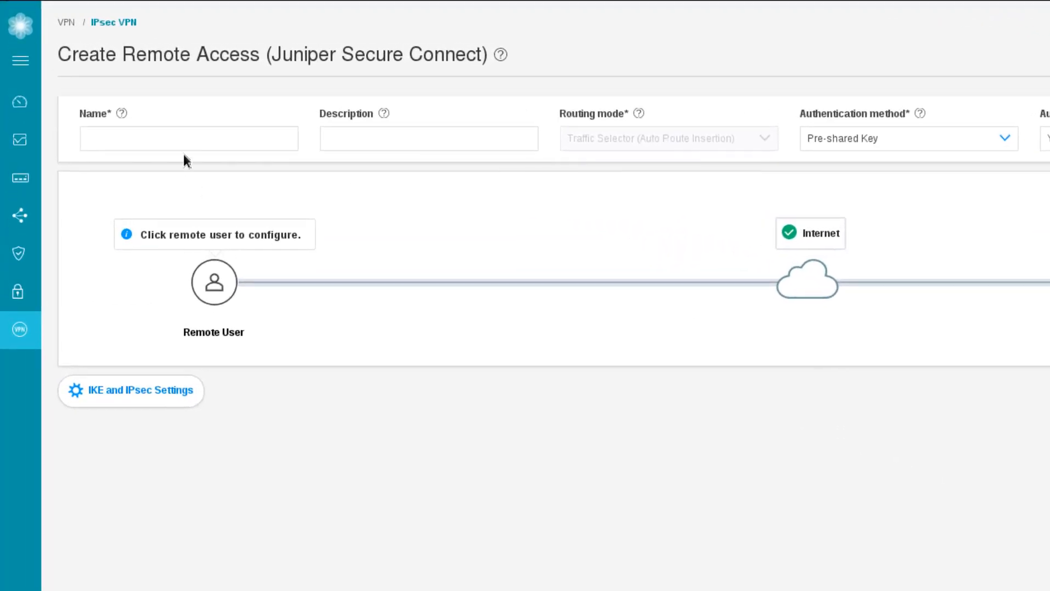
Name the new remote access VPN RA-JSC-VPN.
{"action": "left_click", "coordinate": [188, 141]}
{"action": "type", "text": "R"}
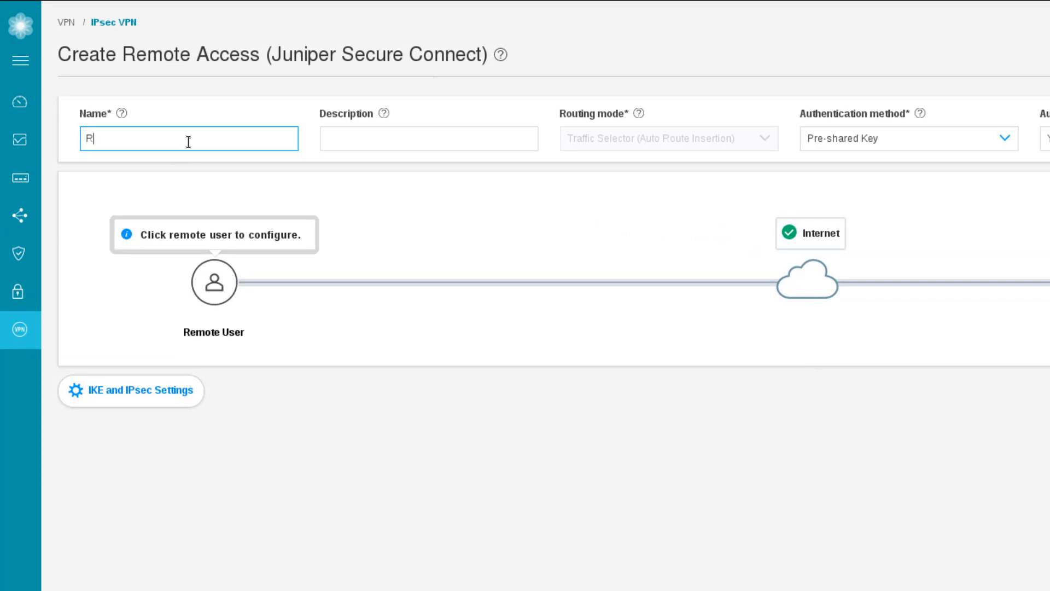
{"action": "type", "text": "A-JSC"}
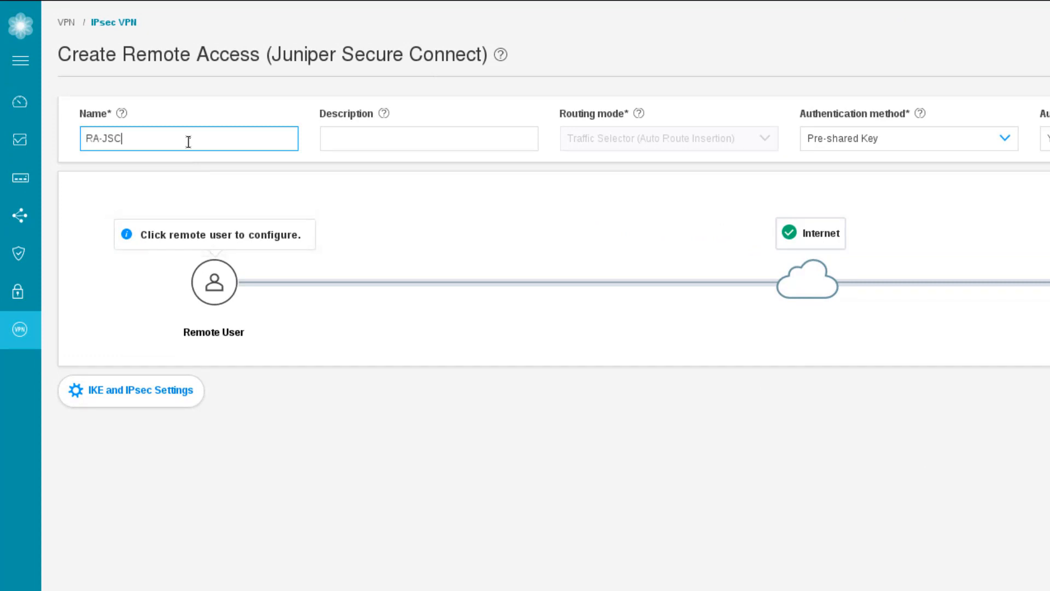
{"action": "type", "text": "-VPN"}
{"action": "left_click", "coordinate": [365, 142]}
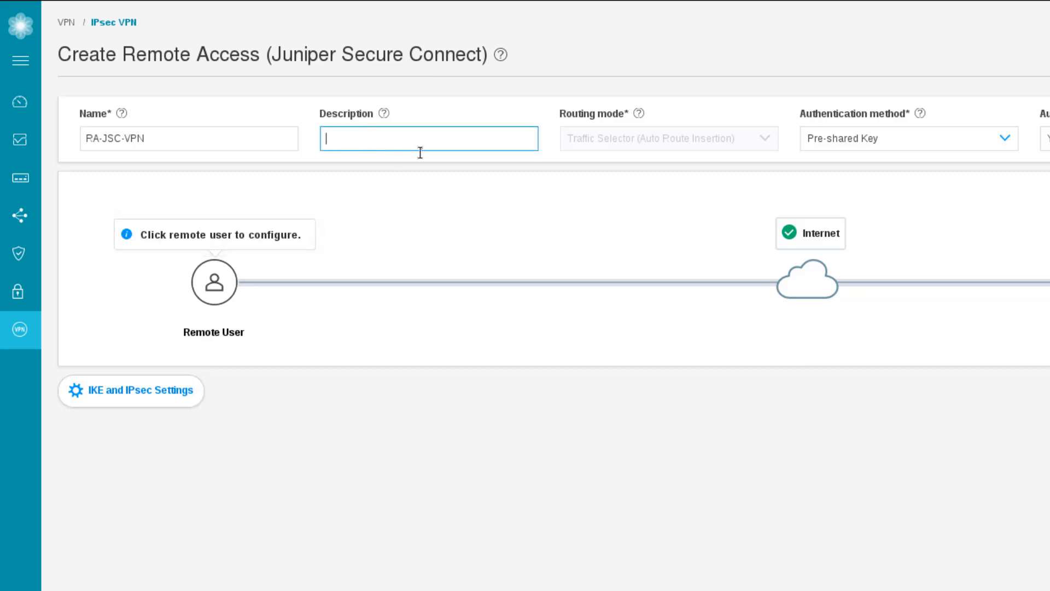
{"action": "left_click", "coordinate": [591, 132]}
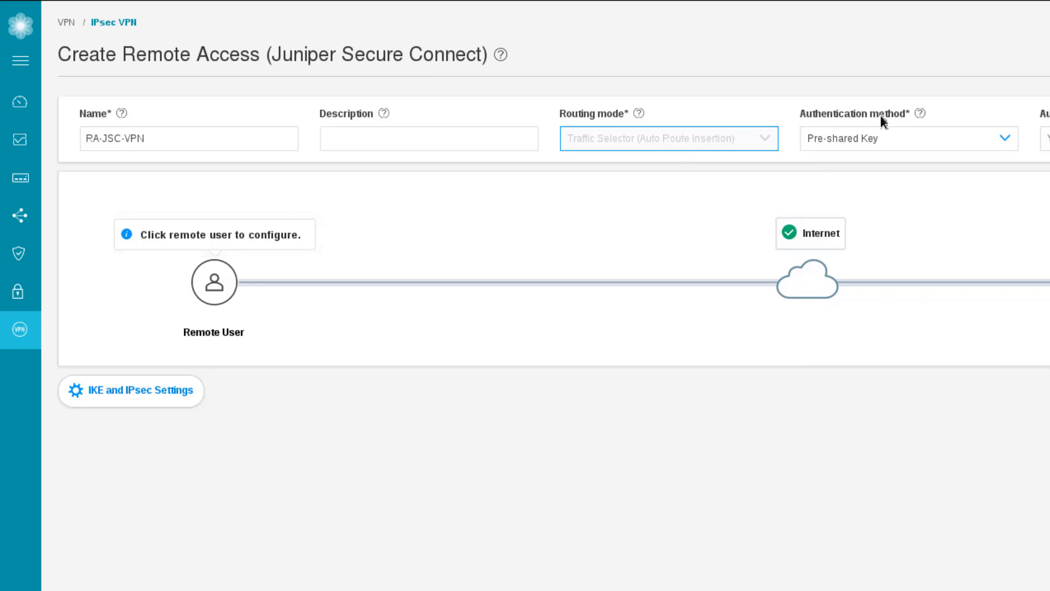
Keep Pre-shared Key authentication and set Auto-create firewall policy to Yes.
{"action": "left_click", "coordinate": [928, 136]}
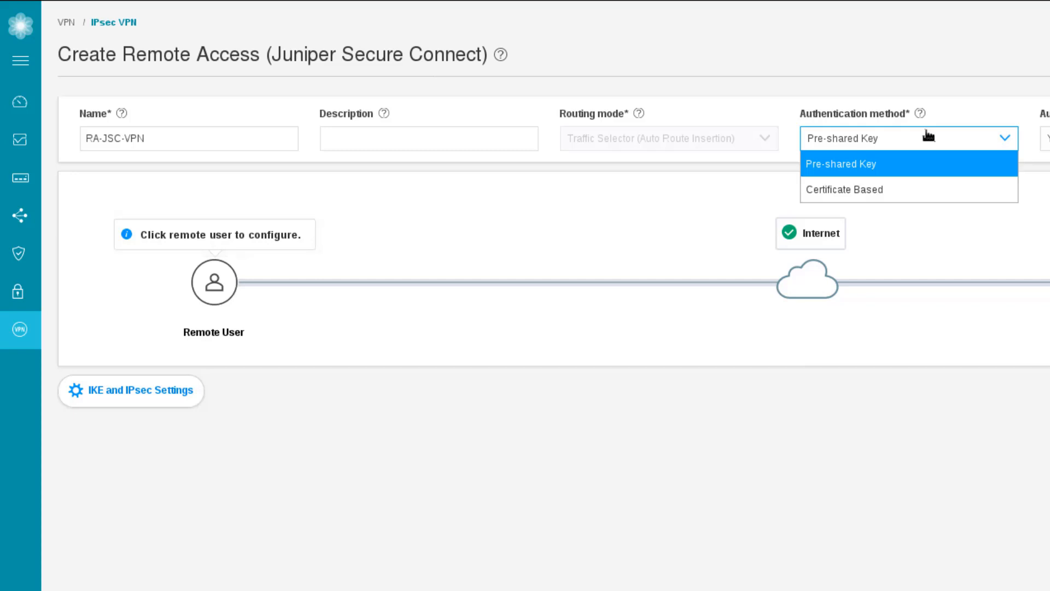
{"action": "left_click", "coordinate": [921, 170]}
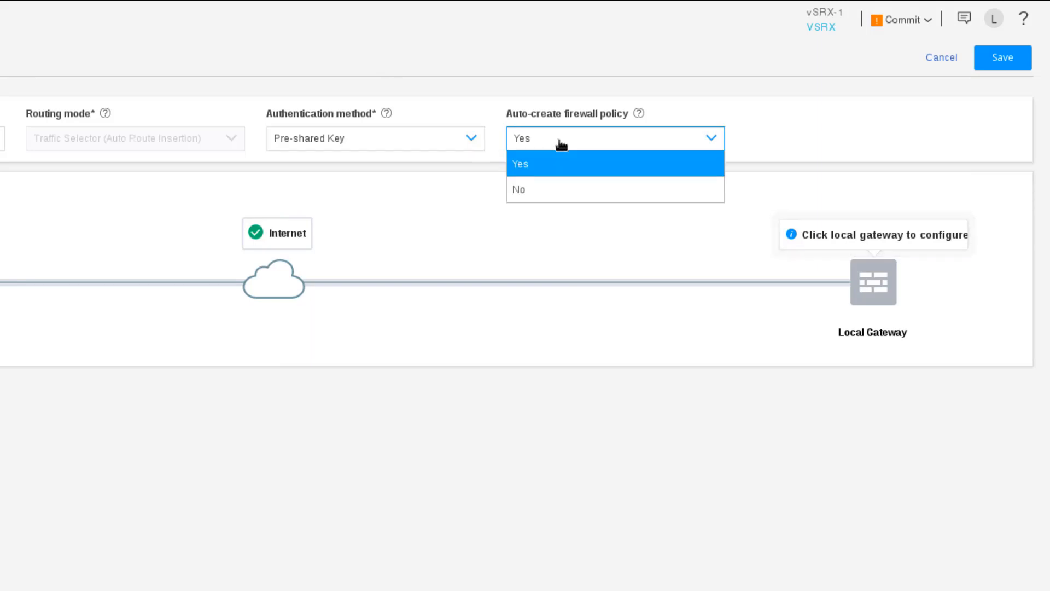
{"action": "left_click", "coordinate": [548, 192]}
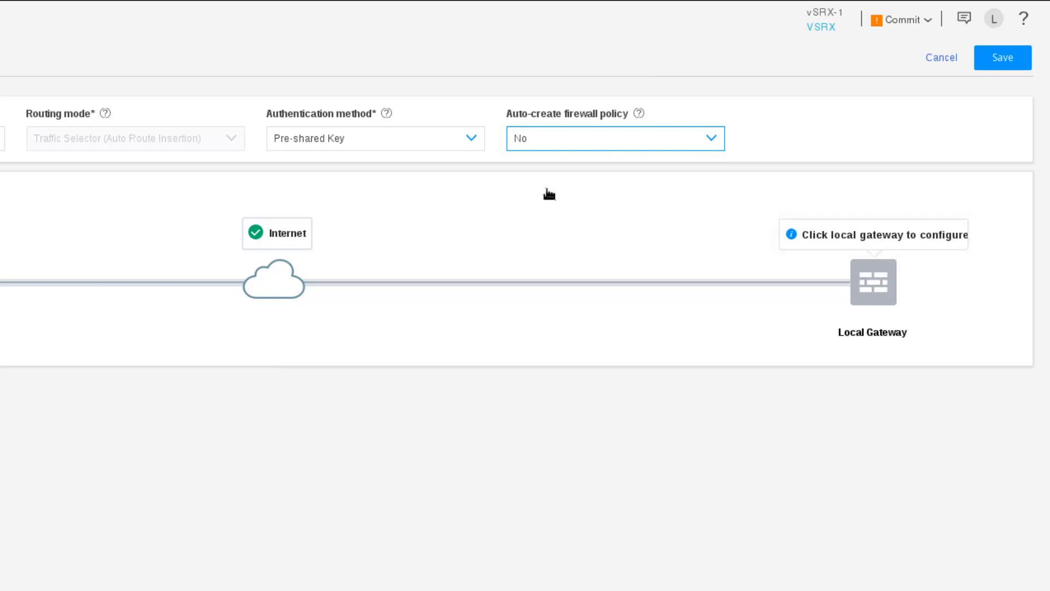
{"action": "left_click", "coordinate": [569, 144]}
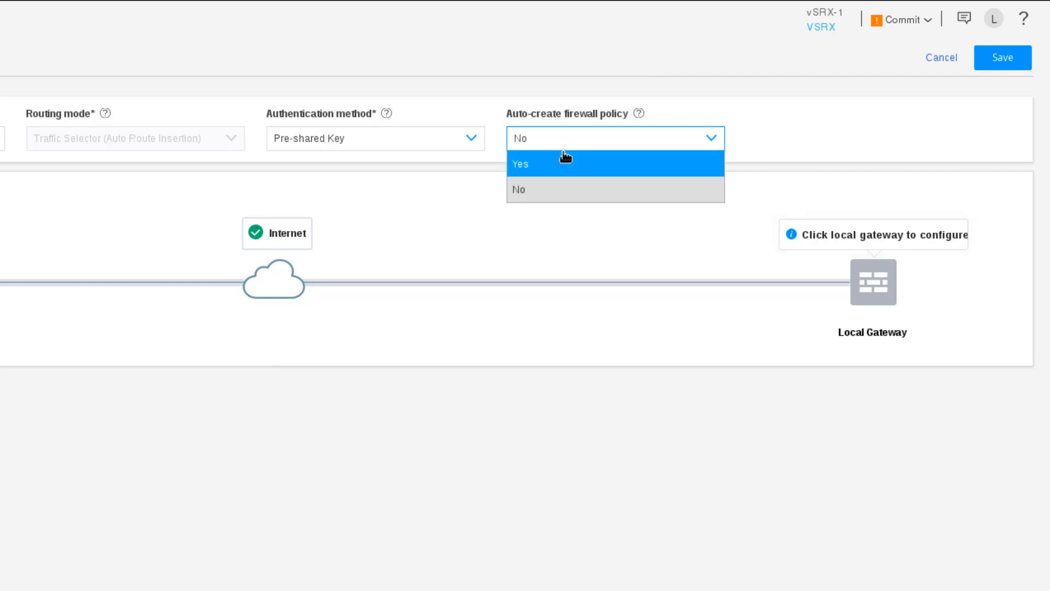
{"action": "left_click", "coordinate": [559, 164]}
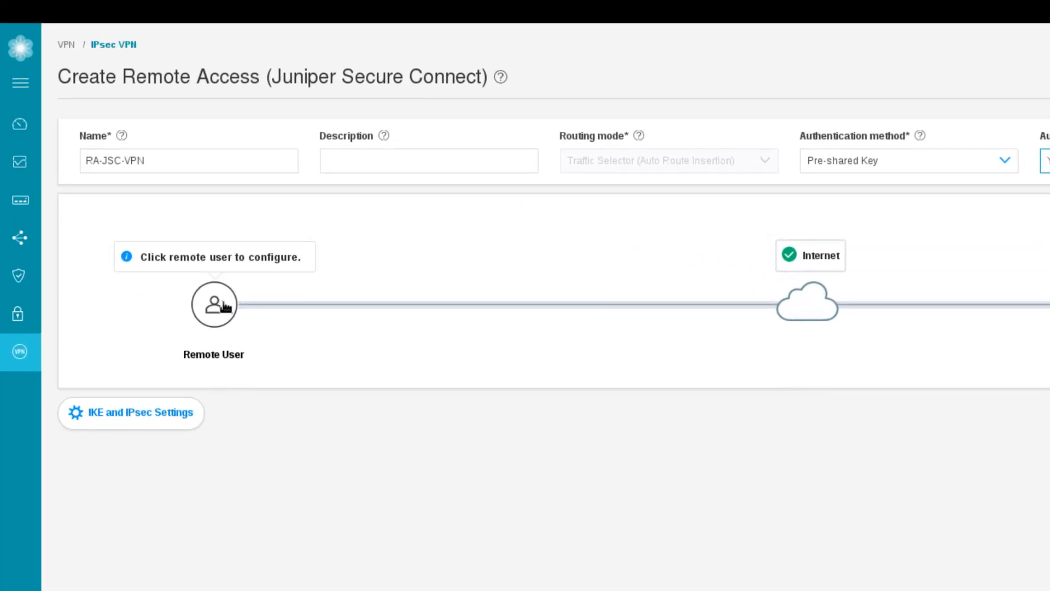
{"action": "left_click", "coordinate": [225, 306]}
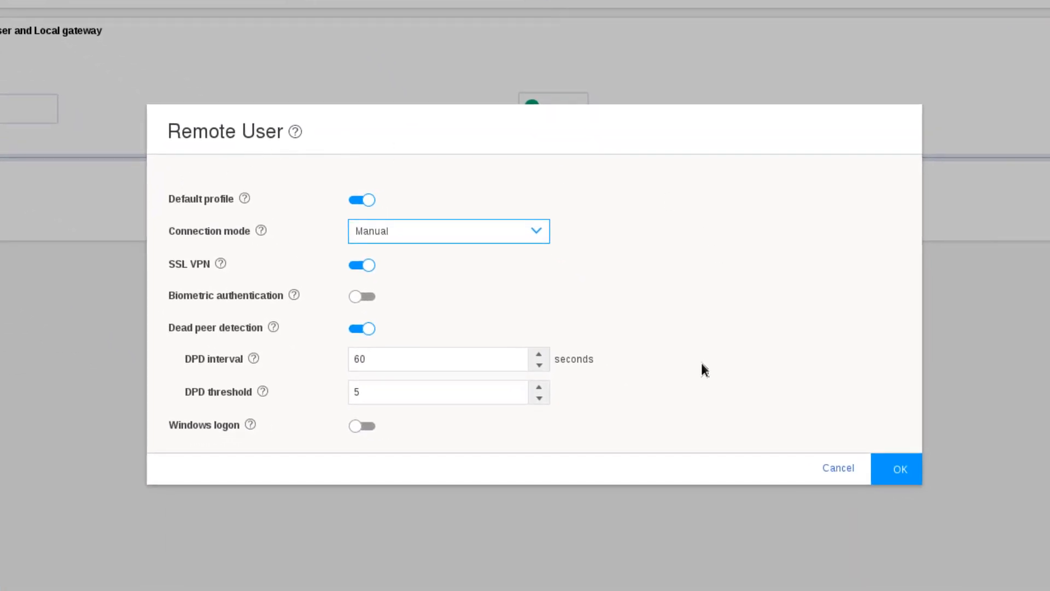
Confirm Remote User settings with Default profile on and Manual connection mode.
{"action": "left_click", "coordinate": [358, 199]}
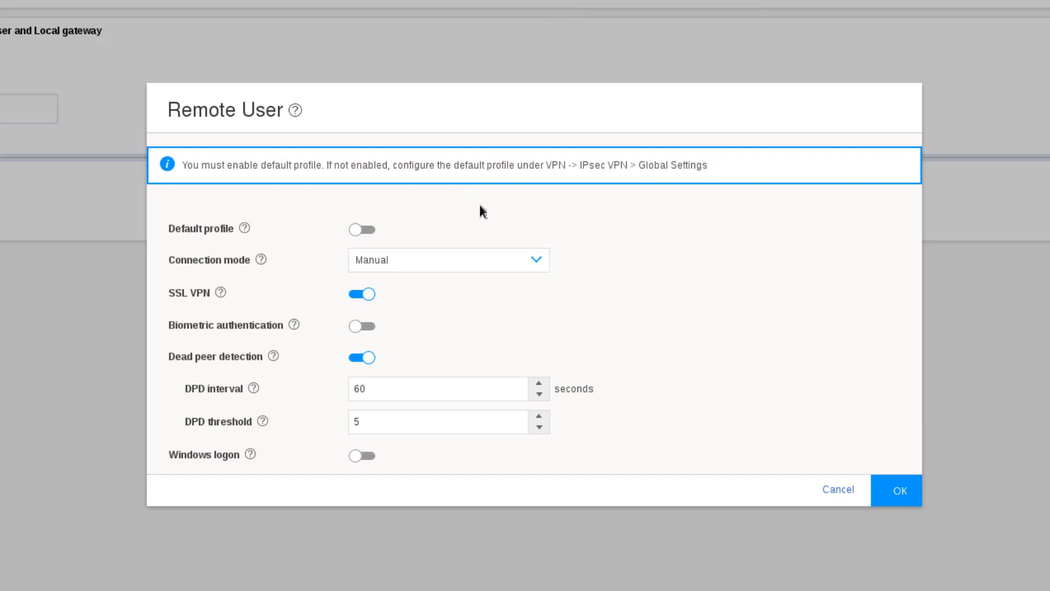
{"action": "left_click", "coordinate": [370, 232]}
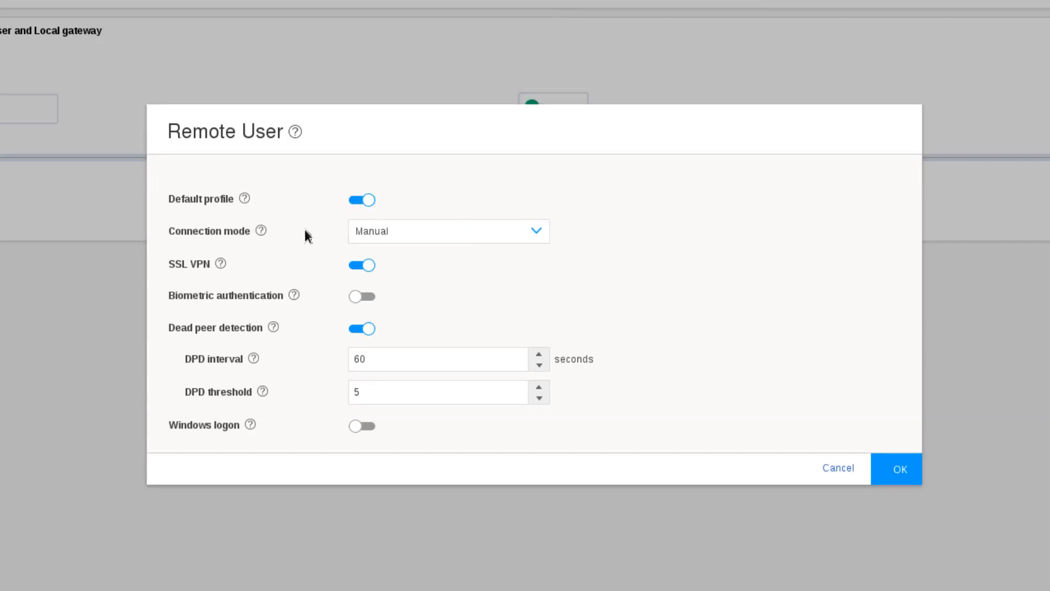
{"action": "left_click", "coordinate": [388, 229]}
{"action": "left_click", "coordinate": [396, 256]}
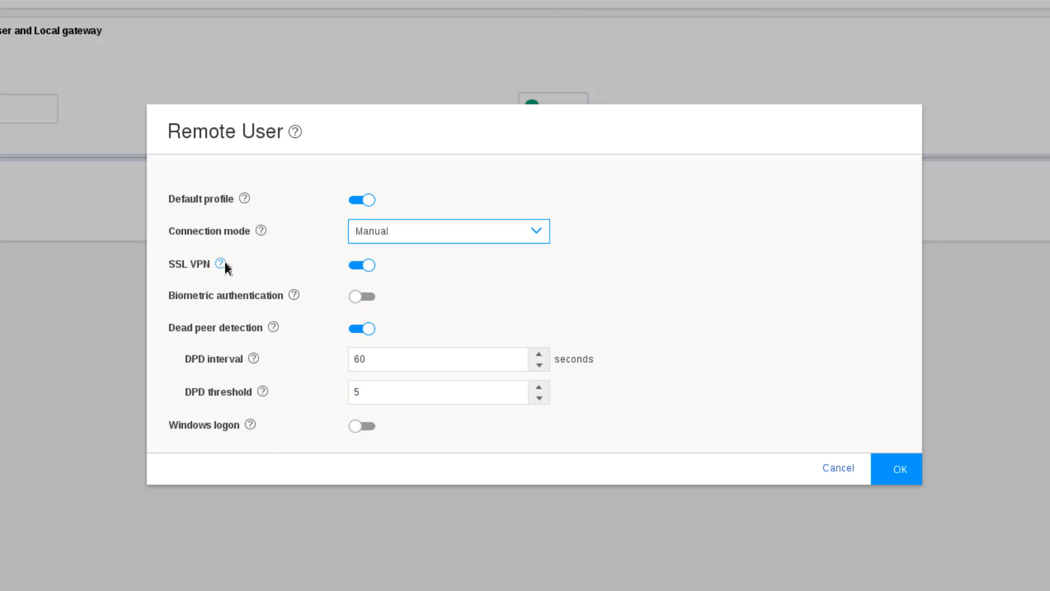
{"action": "mouse_move", "coordinate": [223, 263]}
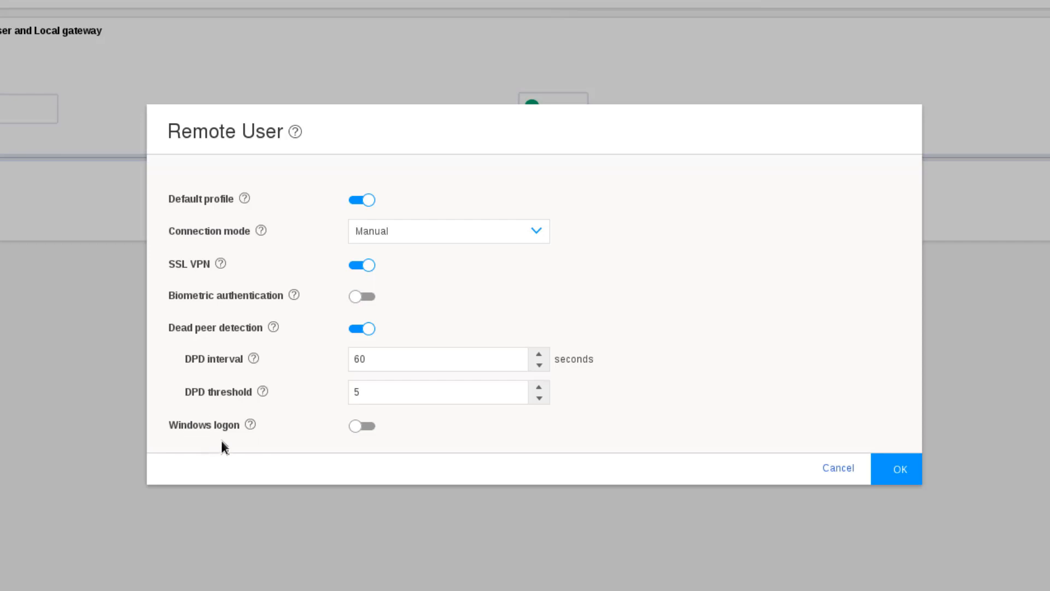
{"action": "left_click", "coordinate": [900, 468]}
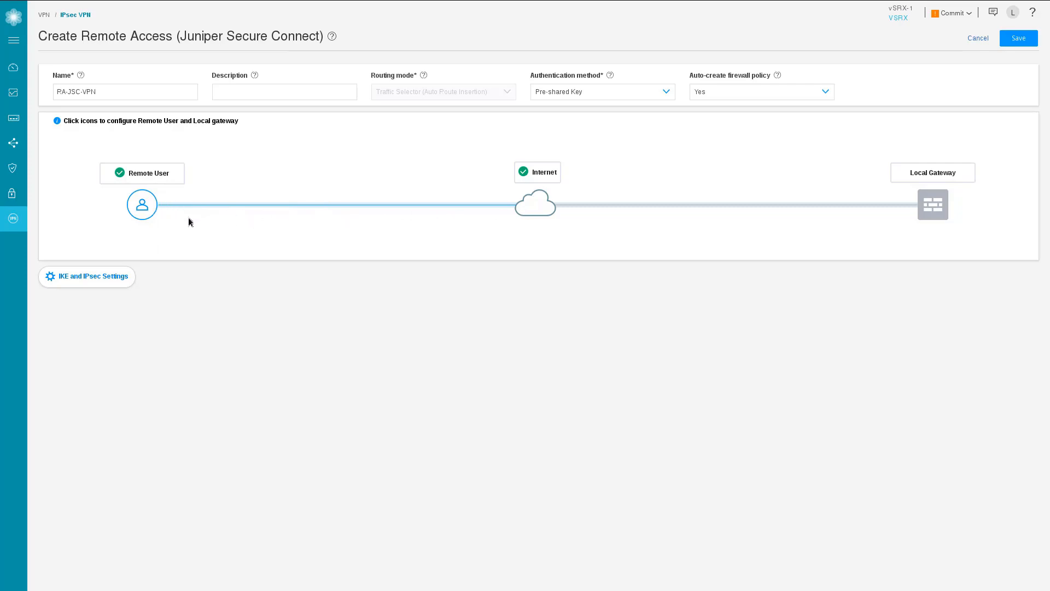
In Local Gateway, enter the user's e-mail address as the IKE ID.
{"action": "left_click", "coordinate": [941, 206]}
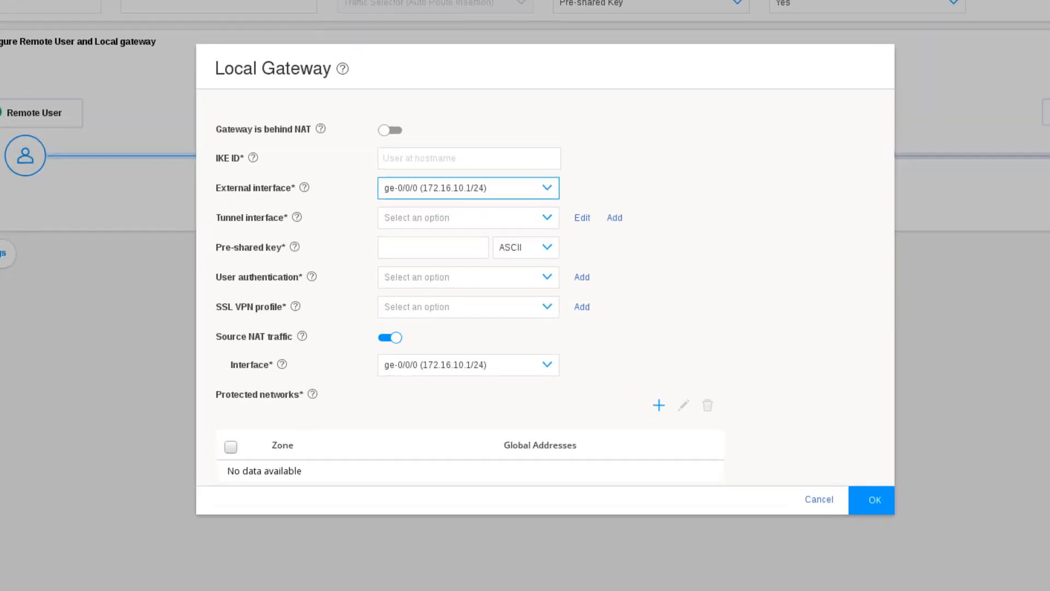
{"action": "left_click", "coordinate": [398, 145]}
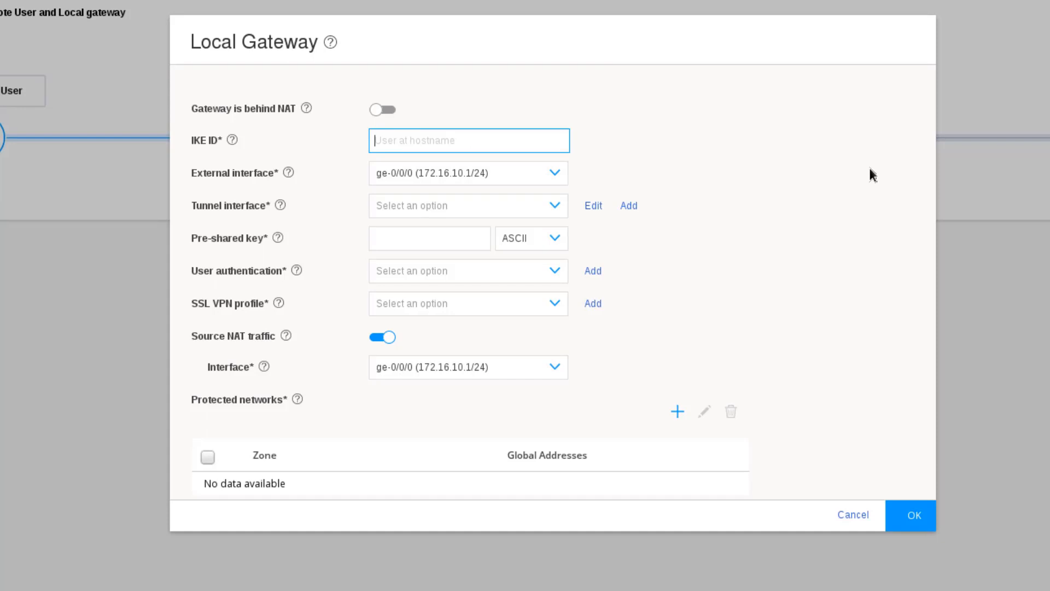
Select ge-0/0/1 as the external interface and add a tunnel interface.
{"action": "left_click", "coordinate": [501, 176]}
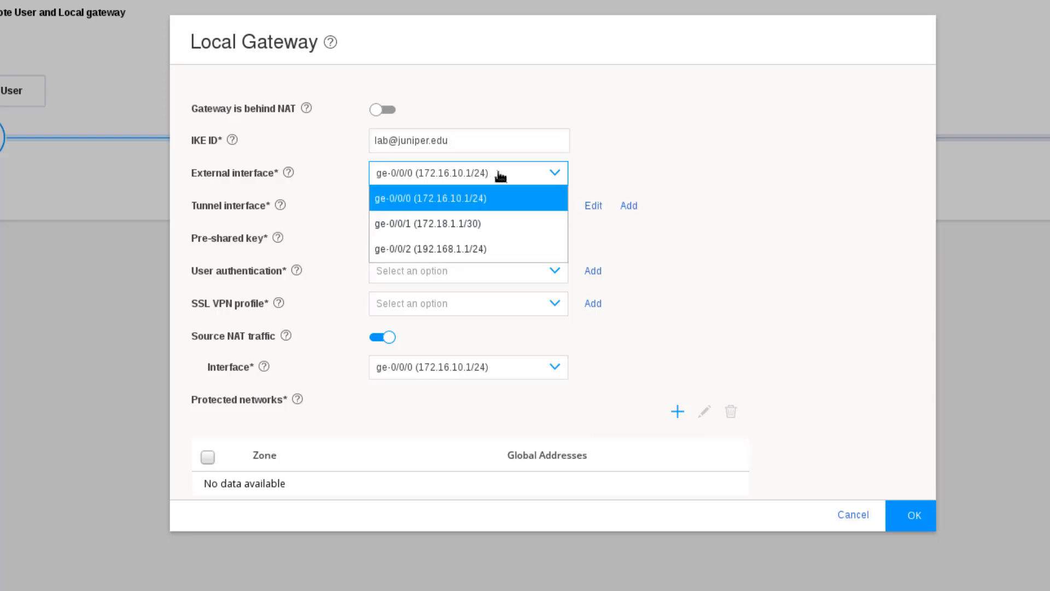
{"action": "left_click", "coordinate": [460, 224]}
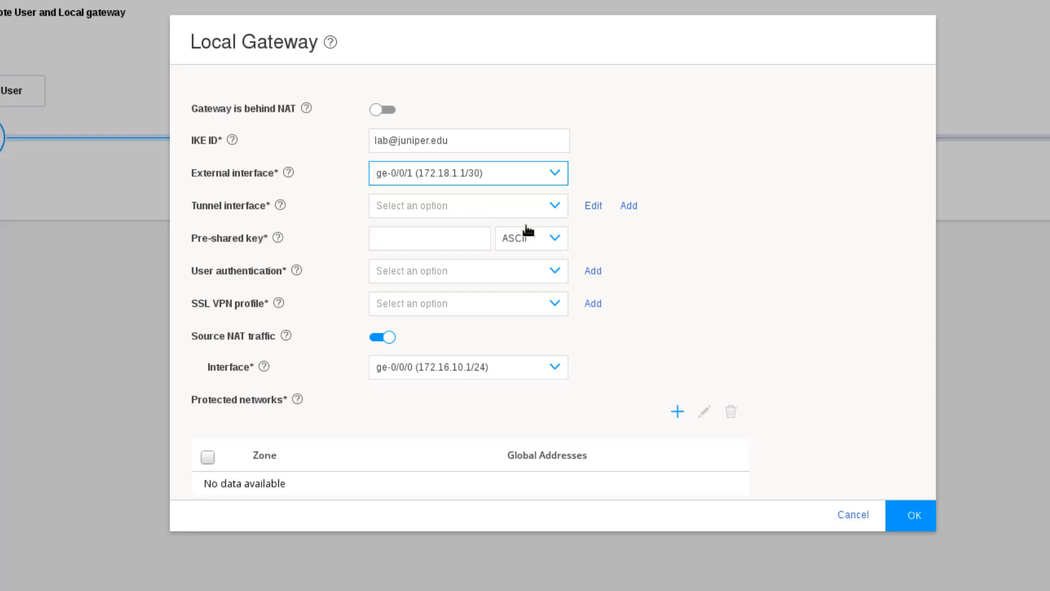
{"action": "left_click", "coordinate": [630, 207]}
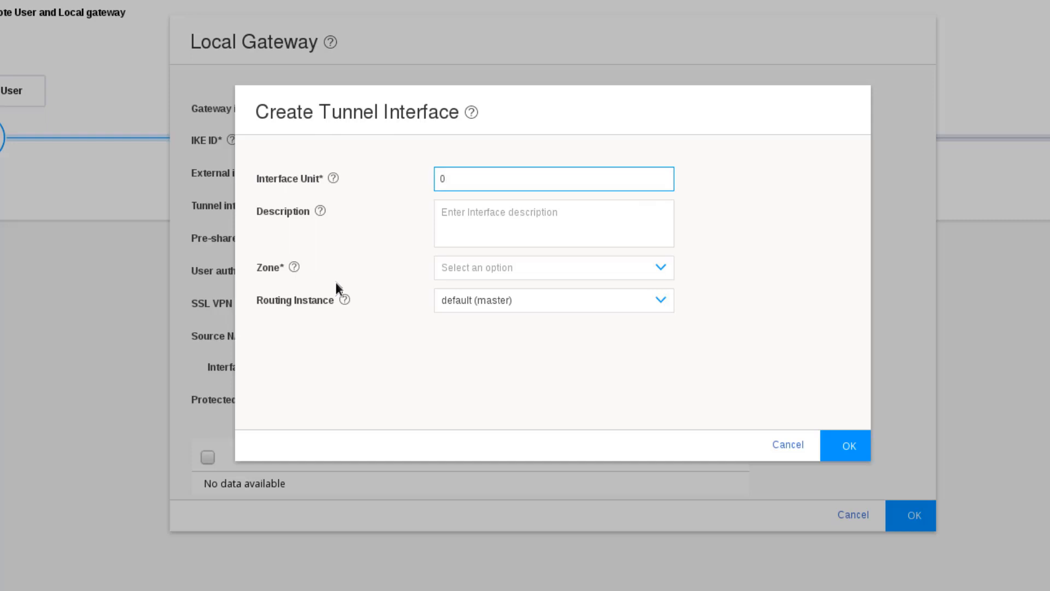
Create tunnel interface st0.0 in zone VPN with the default (master) routing instance.
{"action": "left_click", "coordinate": [530, 269]}
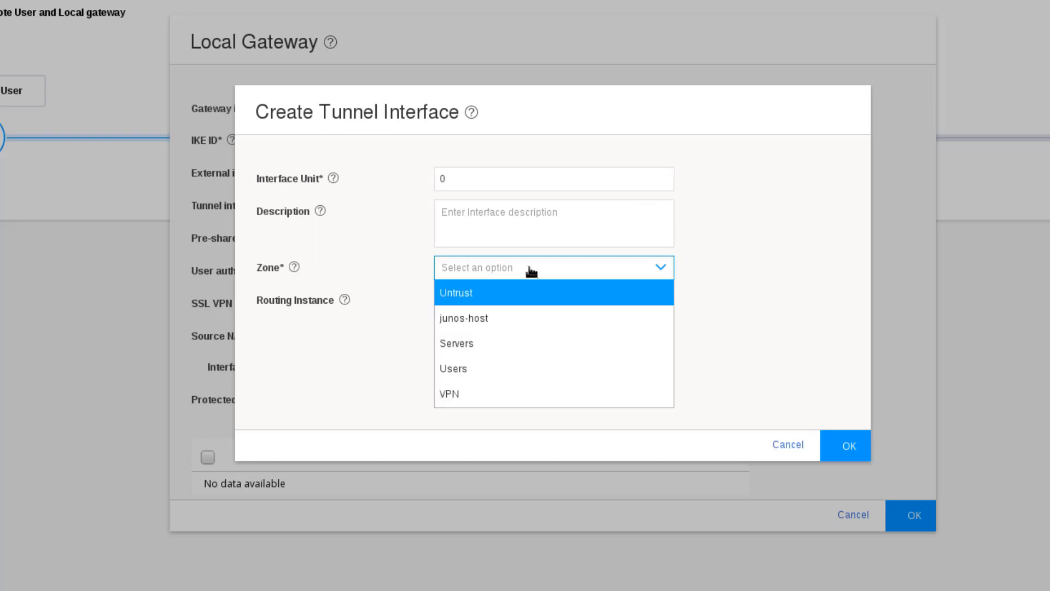
{"action": "left_click", "coordinate": [473, 394]}
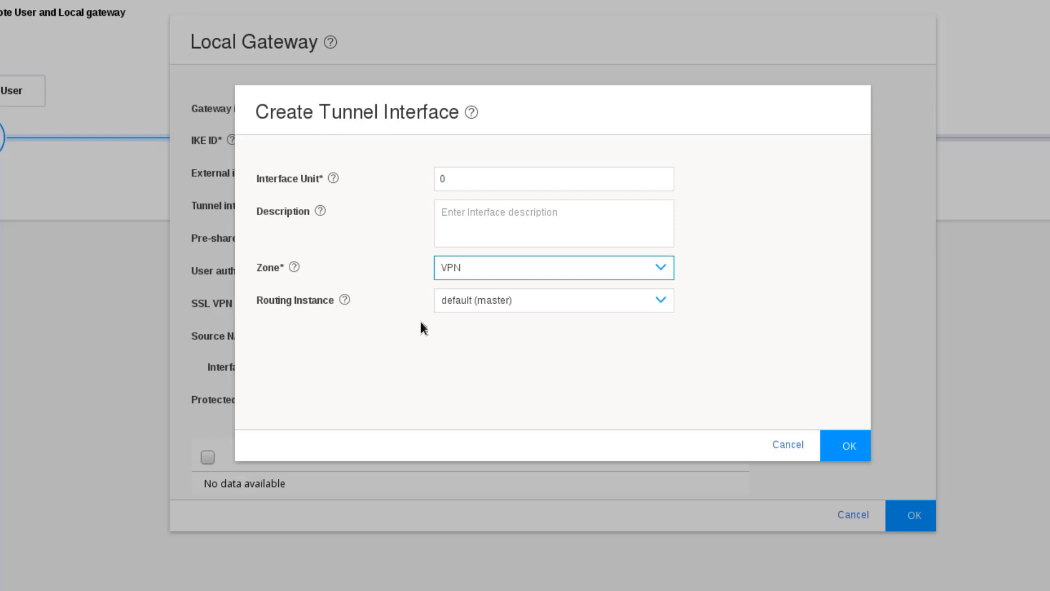
{"action": "left_click", "coordinate": [608, 304]}
{"action": "left_click", "coordinate": [613, 325]}
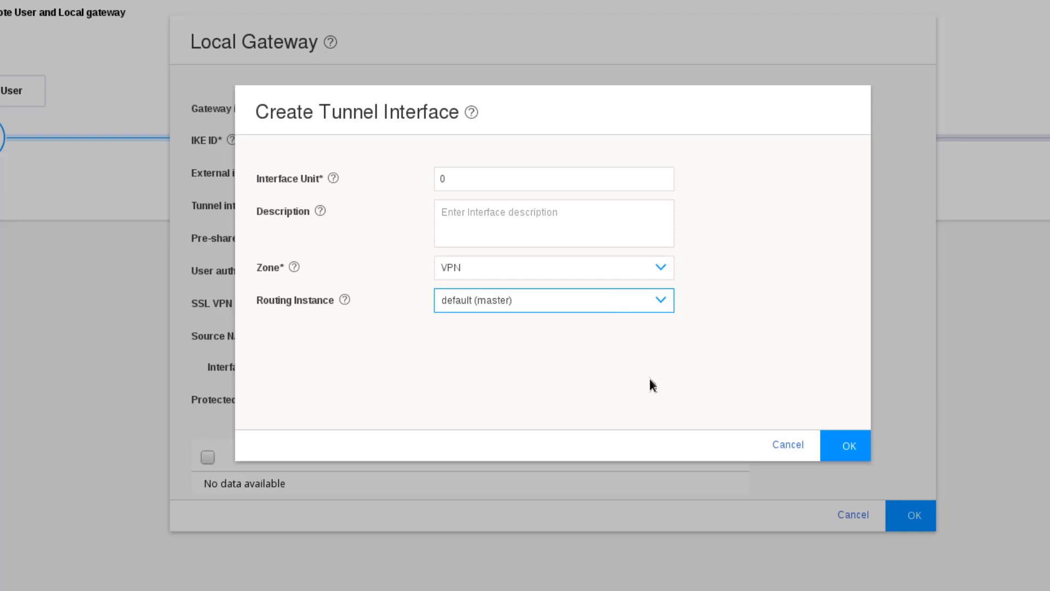
{"action": "left_click", "coordinate": [846, 444]}
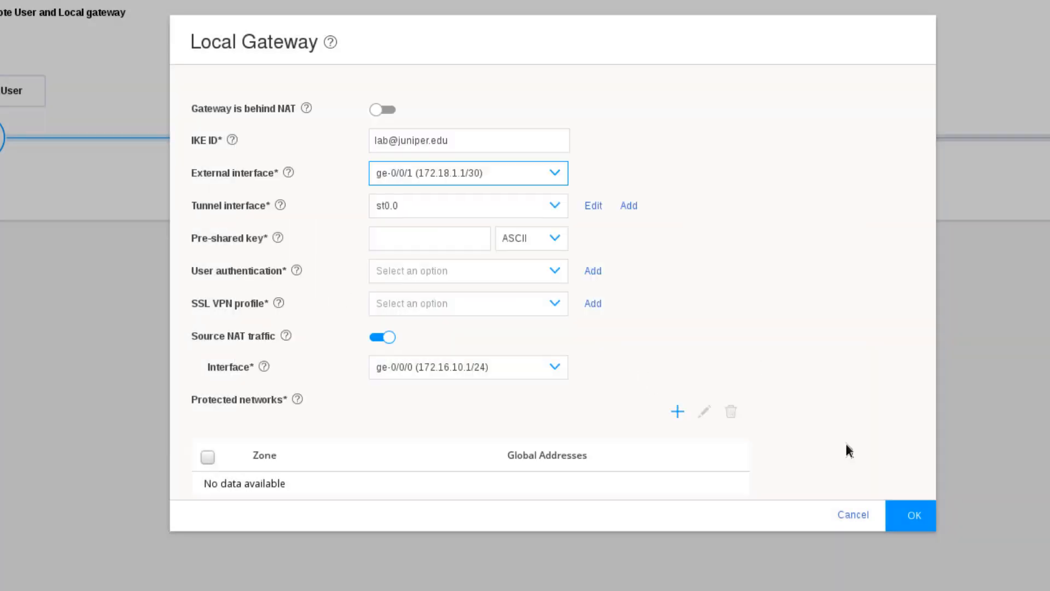
Enter the local gateway's pre-shared key in ASCII format, then start a new user-authentication access profile.
{"action": "left_click", "coordinate": [413, 245]}
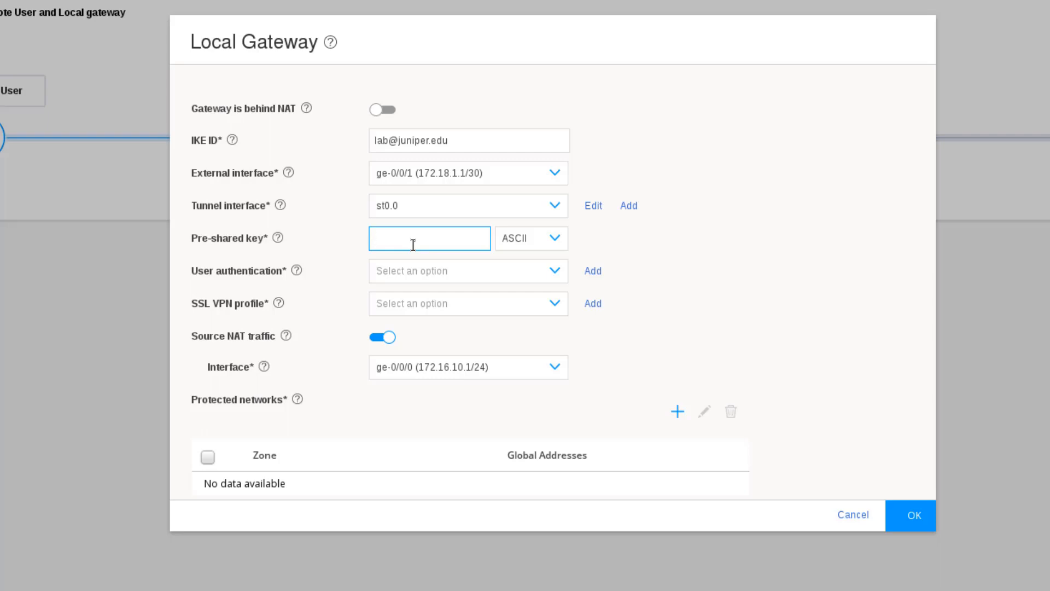
{"action": "type", "text": "juniper123"}
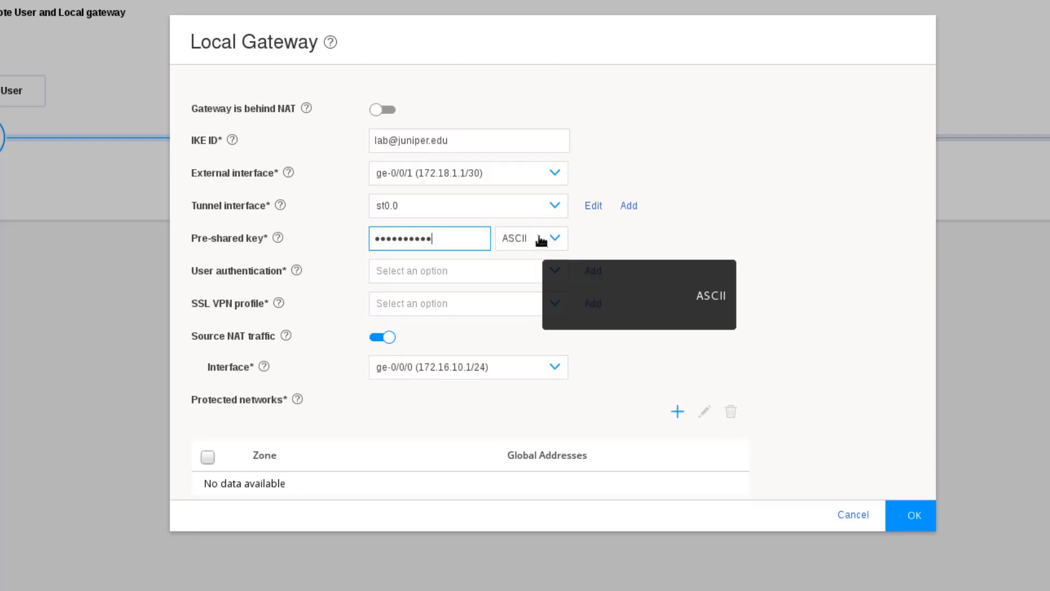
{"action": "left_click", "coordinate": [540, 240]}
{"action": "left_click", "coordinate": [542, 239]}
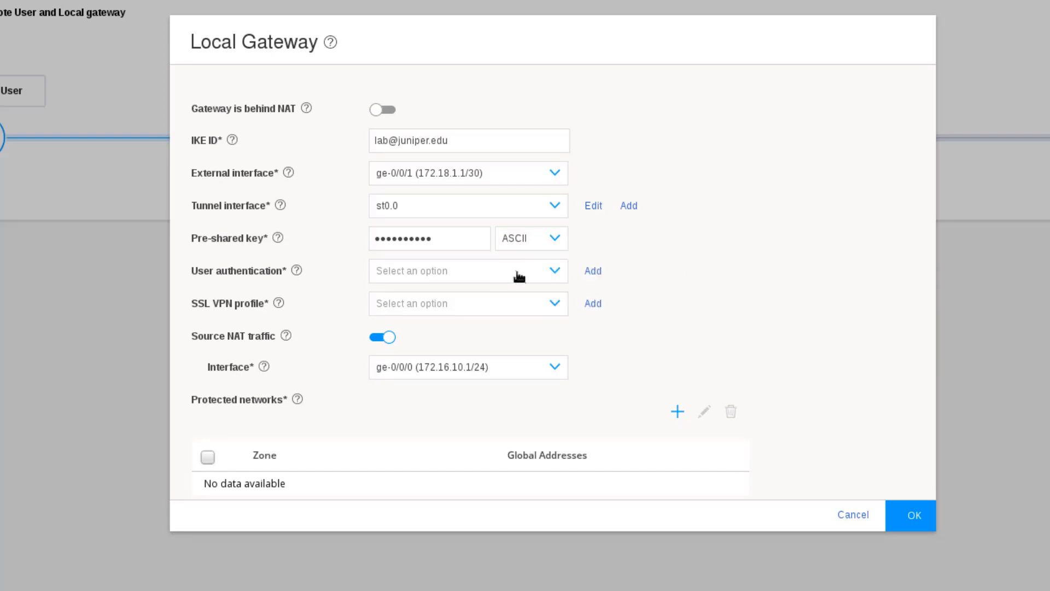
{"action": "left_click", "coordinate": [592, 271]}
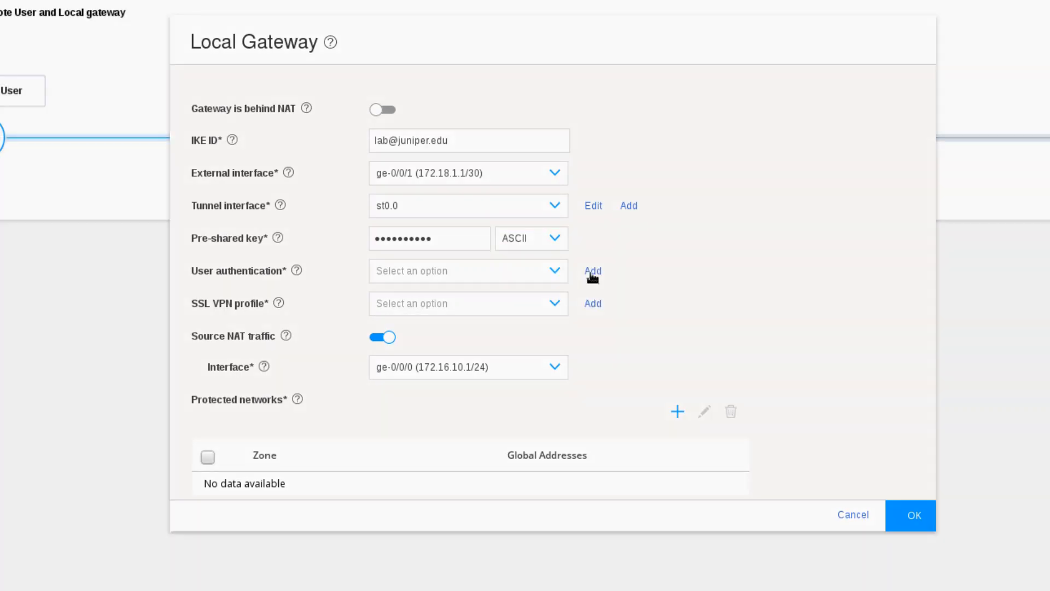
{"action": "left_click", "coordinate": [338, 137]}
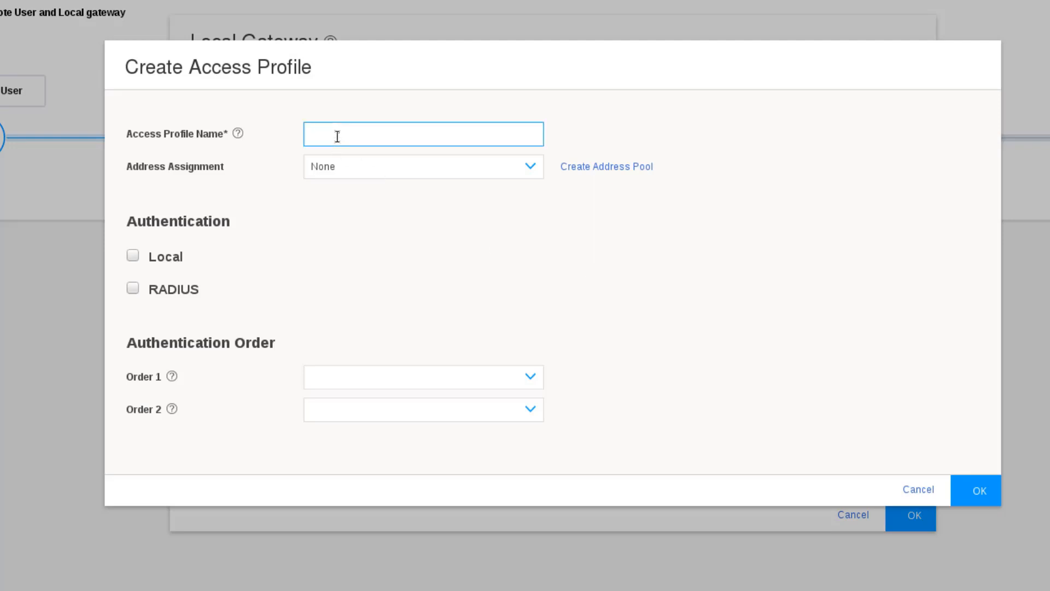
Name the access profile JSC-Access and leave address assignment at None.
{"action": "type", "text": "JSC-Access"}
{"action": "left_click", "coordinate": [336, 170]}
{"action": "left_click", "coordinate": [341, 171]}
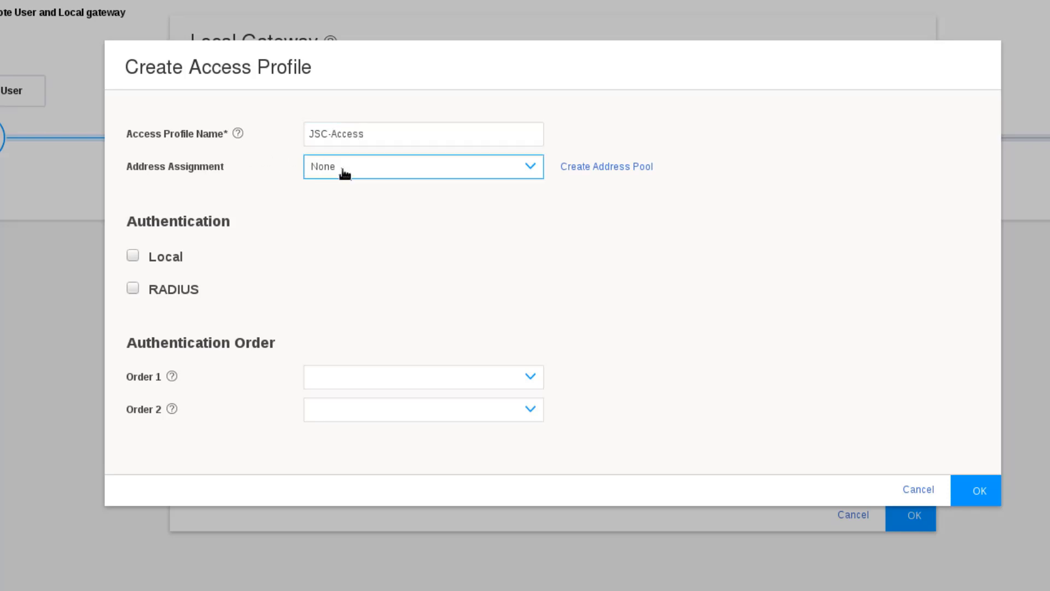
Define address pool JSC-Pool with network 10.77.77.0/24 and primary DNS 8.8.8.8.
{"action": "left_click", "coordinate": [613, 170]}
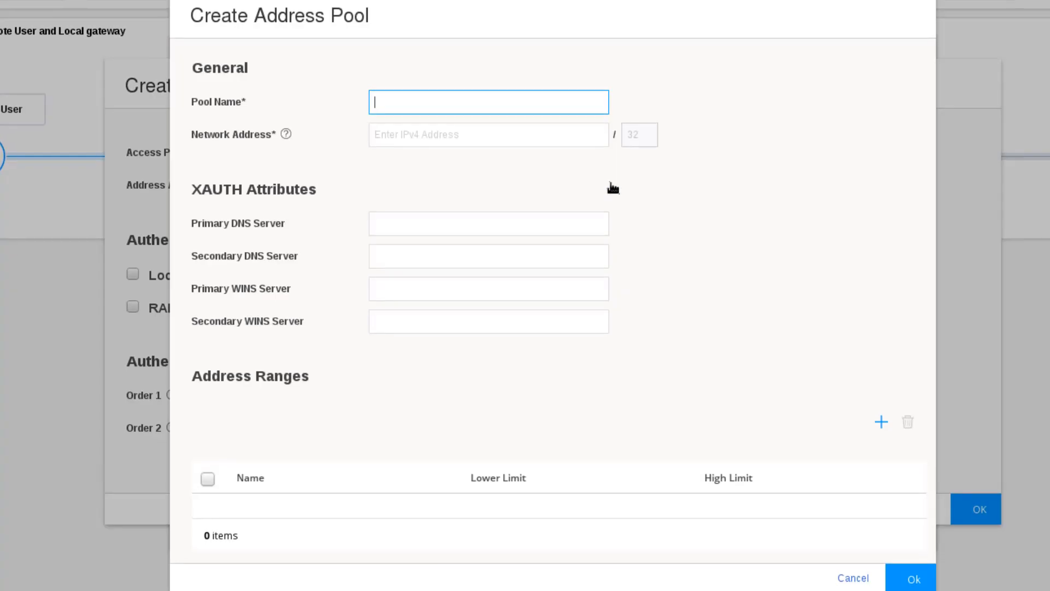
{"action": "type", "text": "JSC-P"}
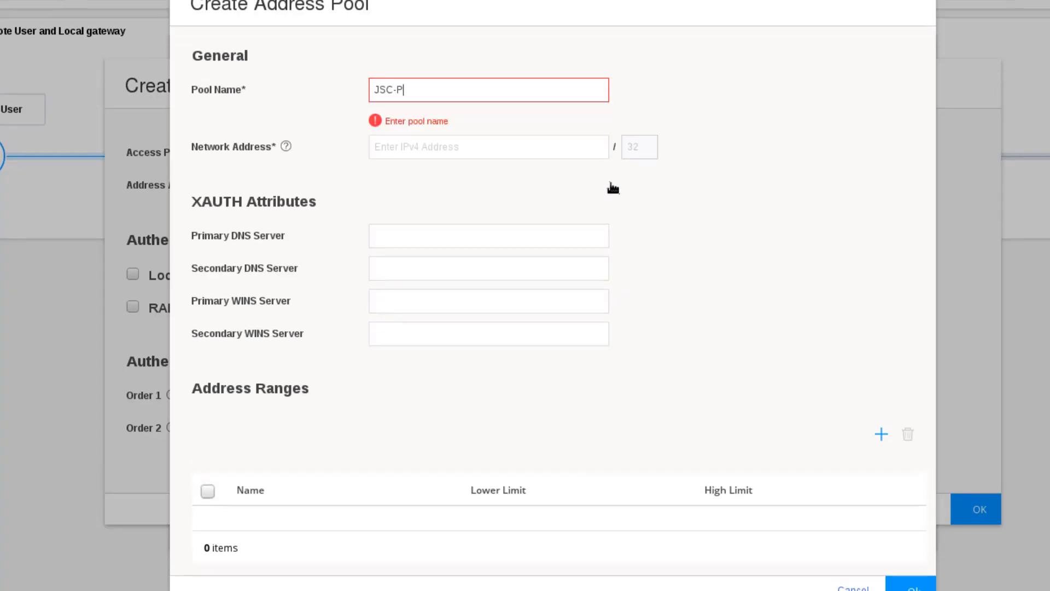
{"action": "type", "text": "ool"}
{"action": "left_click", "coordinate": [526, 137]}
{"action": "type", "text": "10.7"}
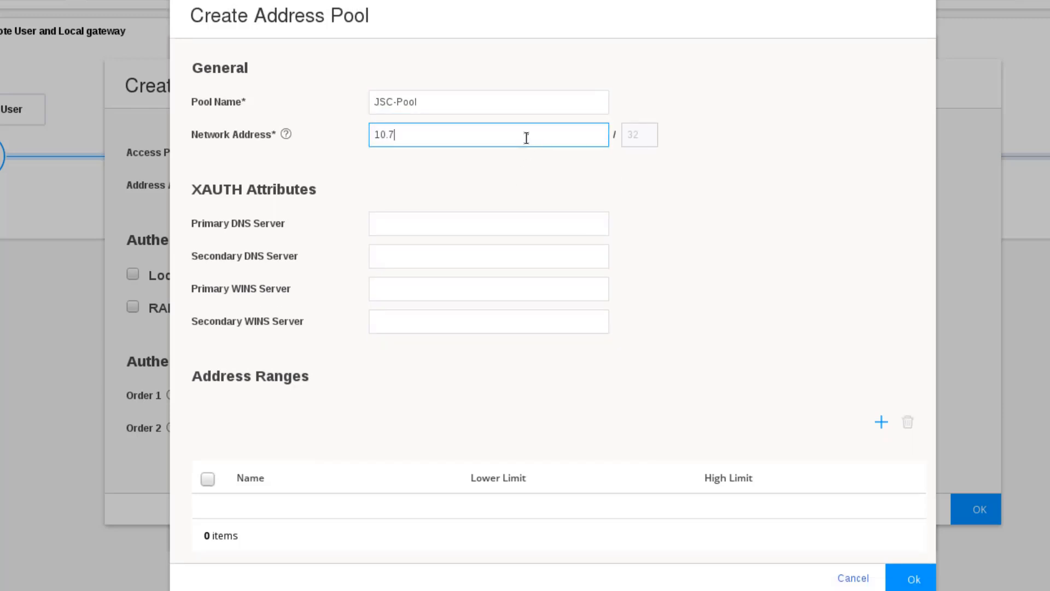
{"action": "type", "text": "7.77.0"}
{"action": "left_click", "coordinate": [640, 138]}
{"action": "left_click_drag", "start_coordinate": [639, 137], "coordinate": [563, 135]}
{"action": "type", "text": "24"}
{"action": "left_click", "coordinate": [742, 156]}
{"action": "left_click", "coordinate": [425, 220]}
{"action": "type", "text": "8.8.8.8"}
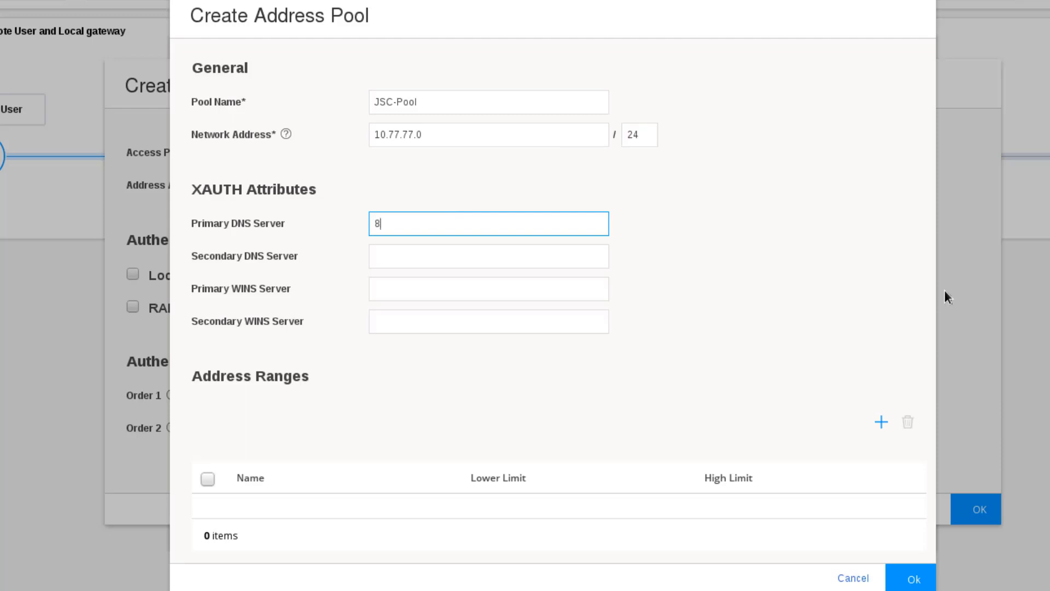
{"action": "left_click", "coordinate": [735, 341]}
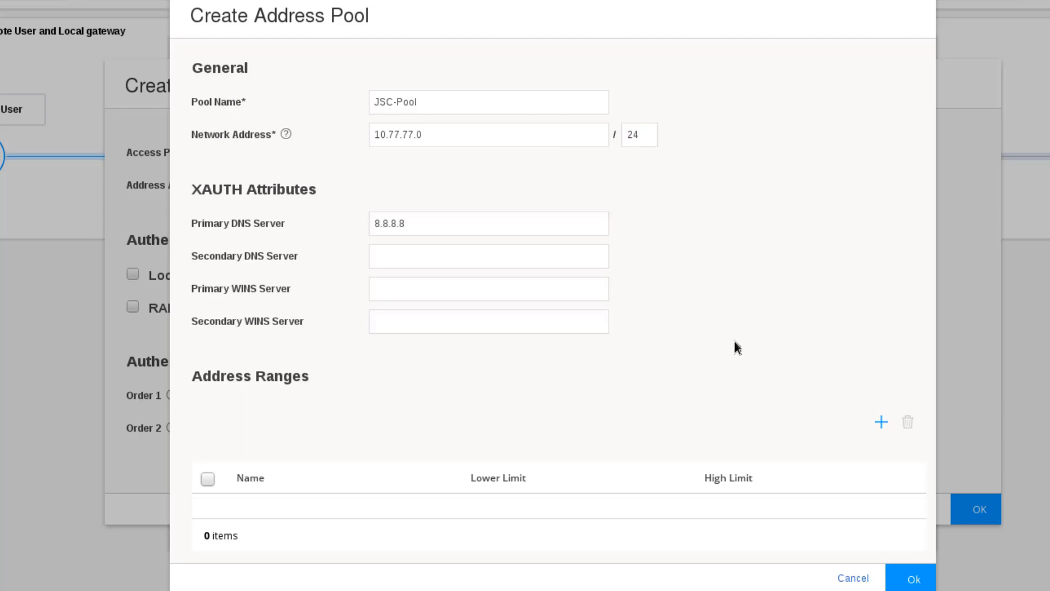
Add address range JSC-Range from 10.77.77.1 to 10.77.77.100 to the pool.
{"action": "left_click", "coordinate": [880, 421]}
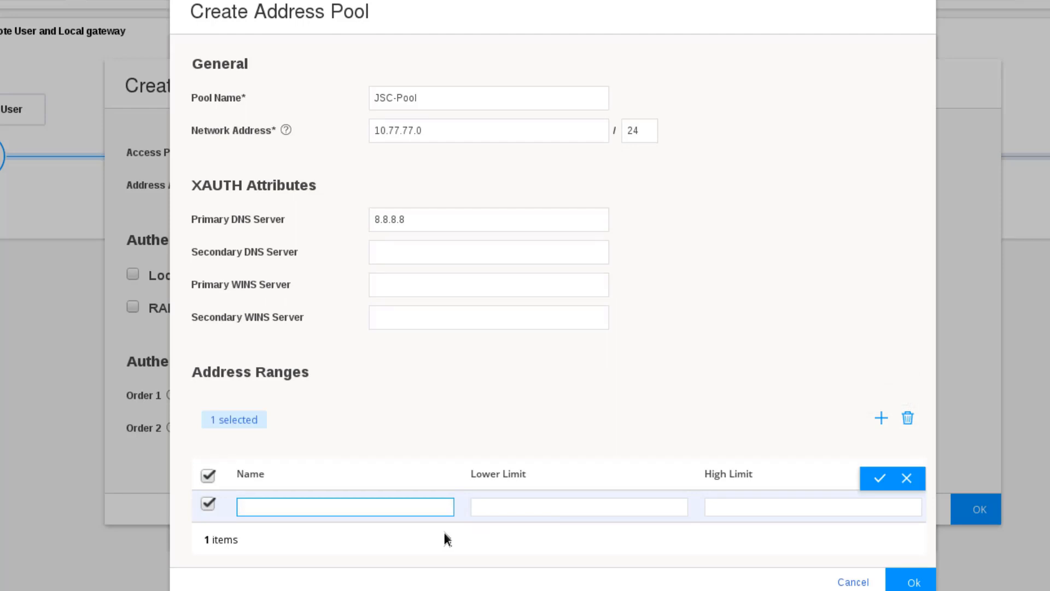
{"action": "type", "text": "JSC-Range"}
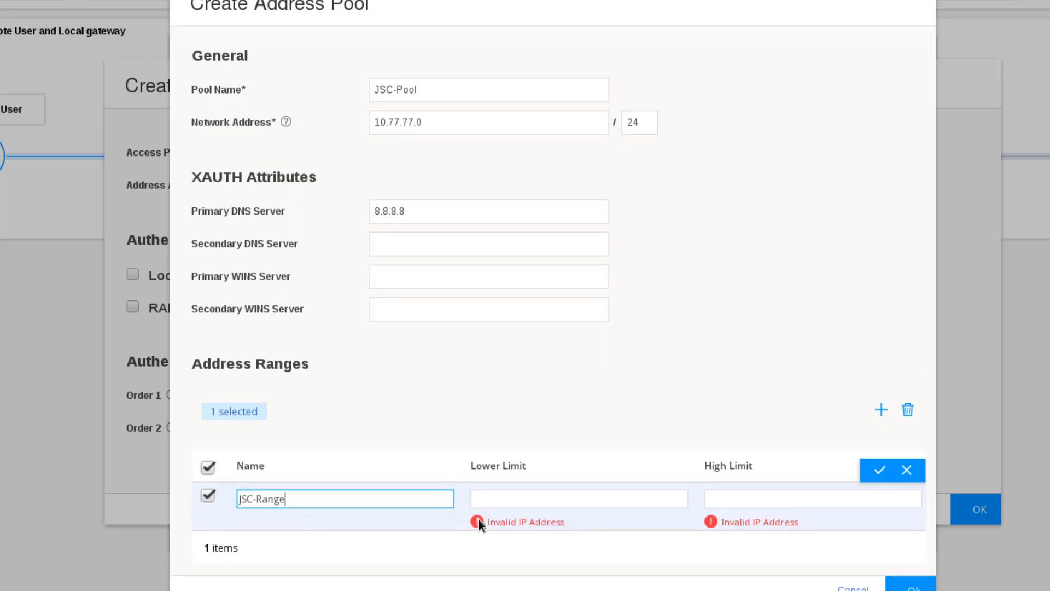
{"action": "left_click", "coordinate": [503, 489]}
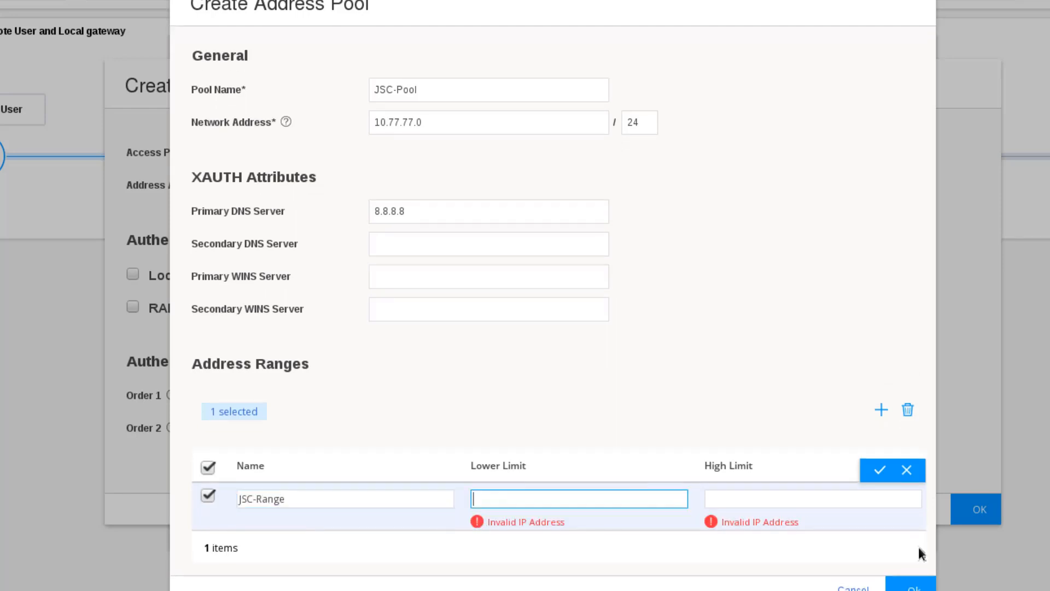
{"action": "type", "text": "10.77.77.1"}
{"action": "key", "text": "Tab"}
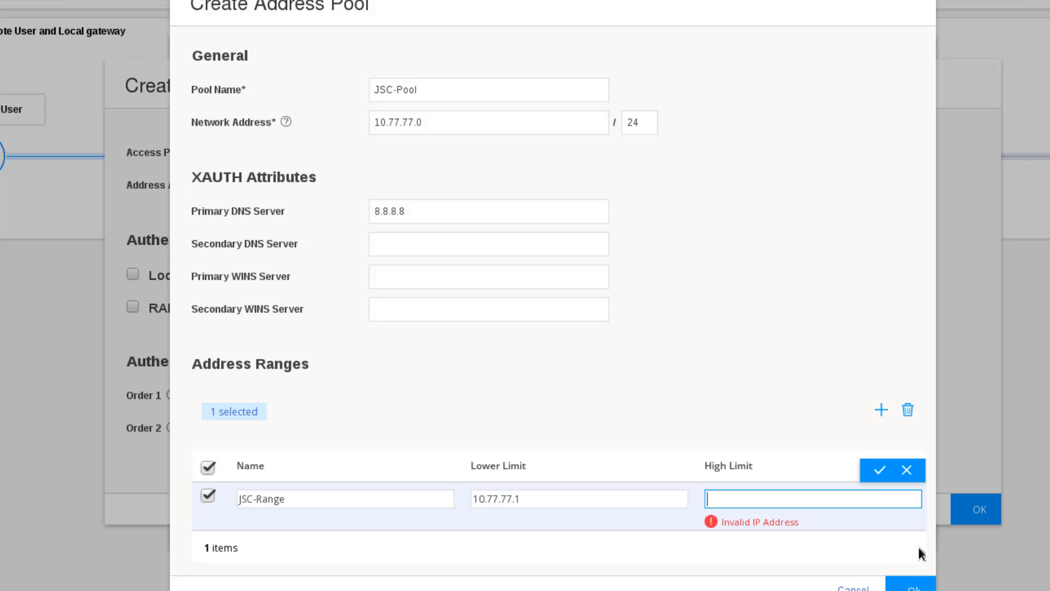
{"action": "type", "text": "10.77.77.100"}
{"action": "key", "text": "Tab"}
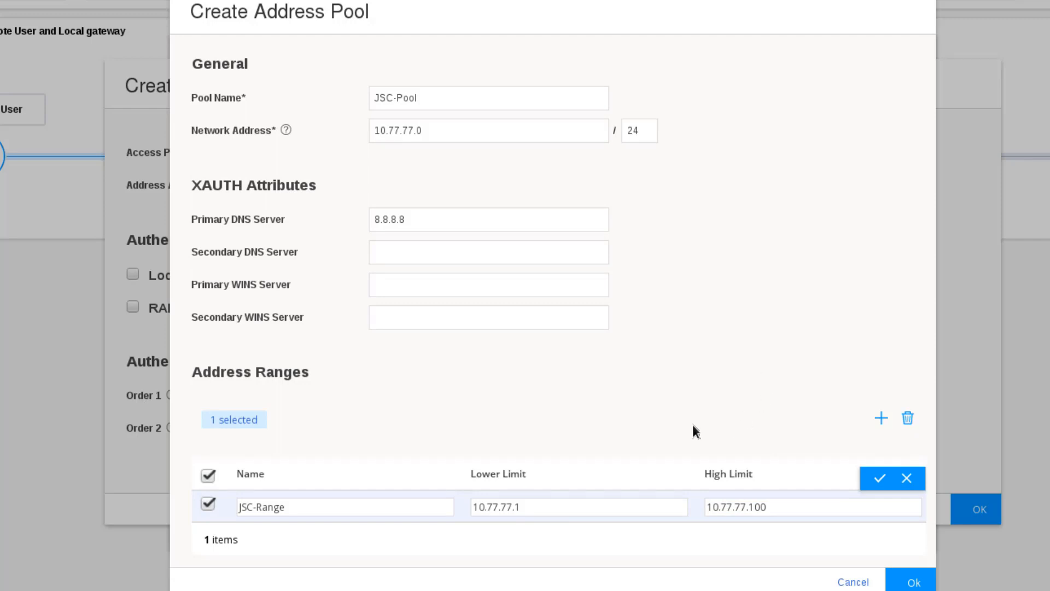
{"action": "left_click", "coordinate": [879, 480]}
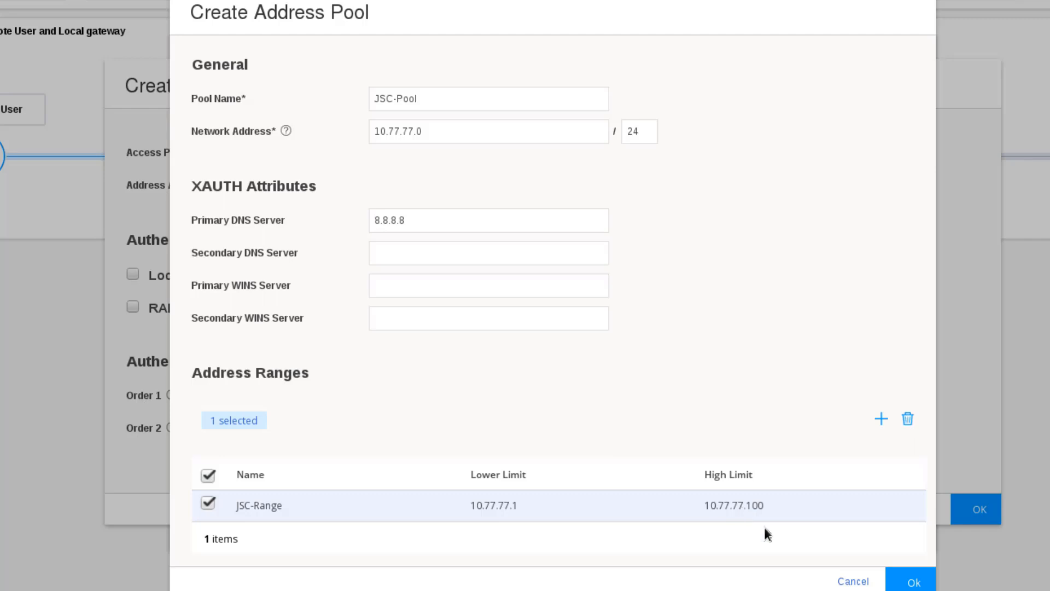
Create JSC-Pool, enable Local authentication with one local user and password, and save JSC-Access.
{"action": "left_click", "coordinate": [912, 581]}
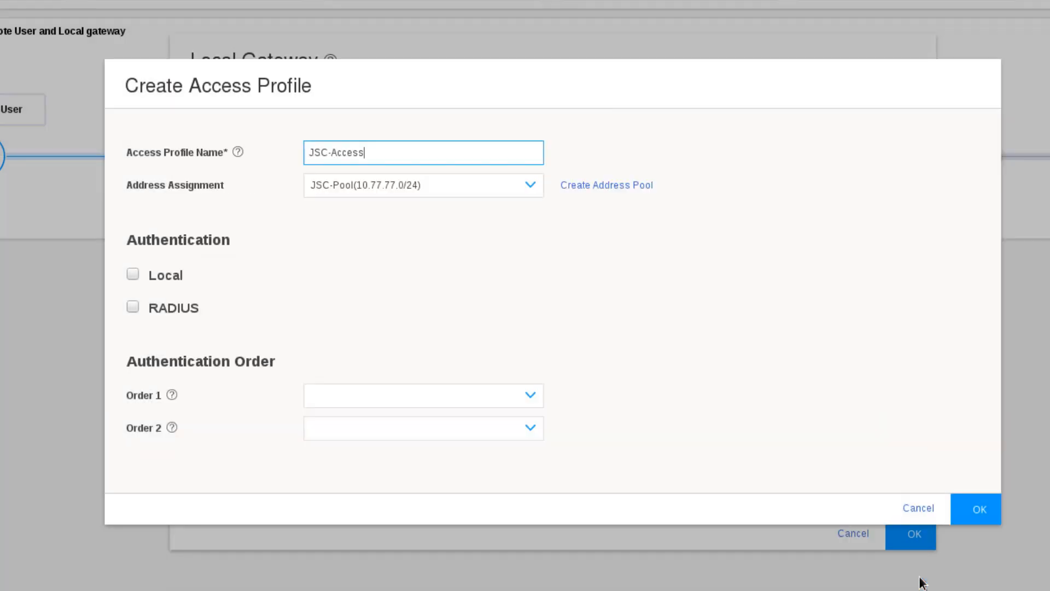
{"action": "left_click", "coordinate": [131, 274]}
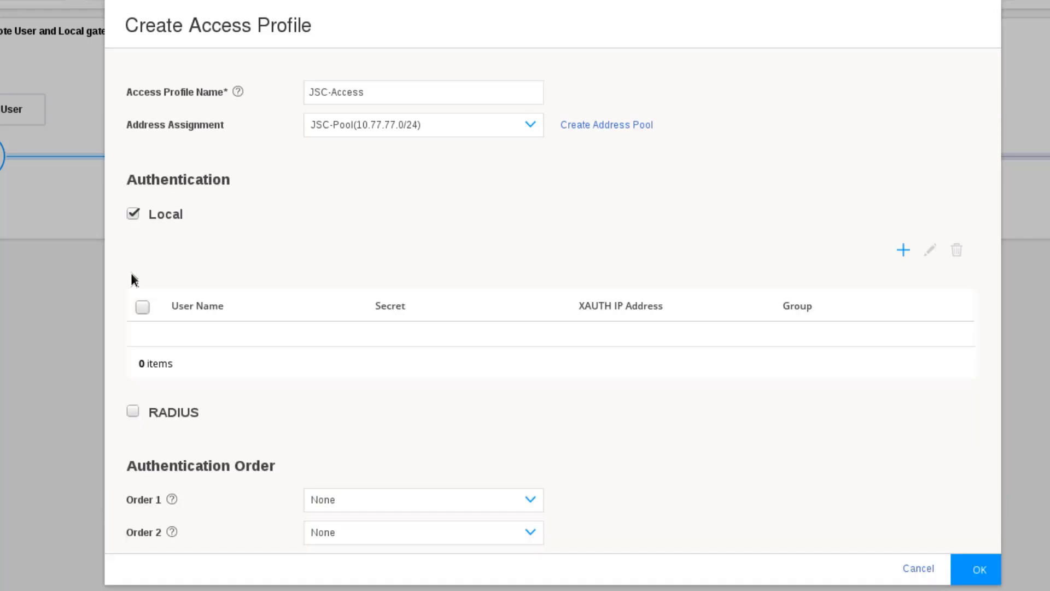
{"action": "left_click", "coordinate": [902, 251]}
{"action": "type", "text": "lab"}
{"action": "key", "text": "Tab"}
{"action": "type", "text": "lab123"}
{"action": "left_click", "coordinate": [774, 421]}
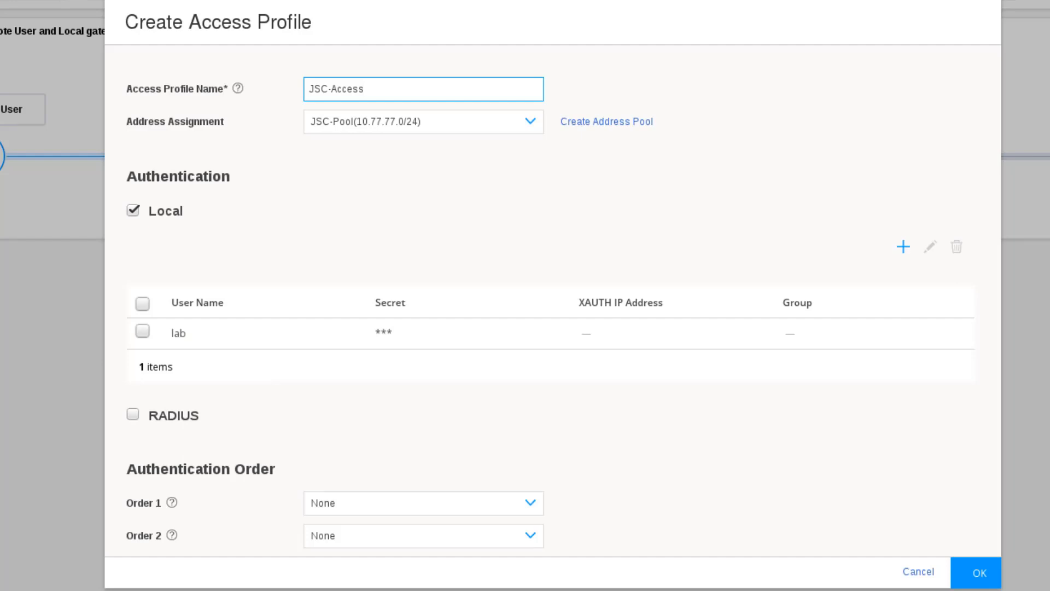
{"action": "left_click", "coordinate": [990, 573]}
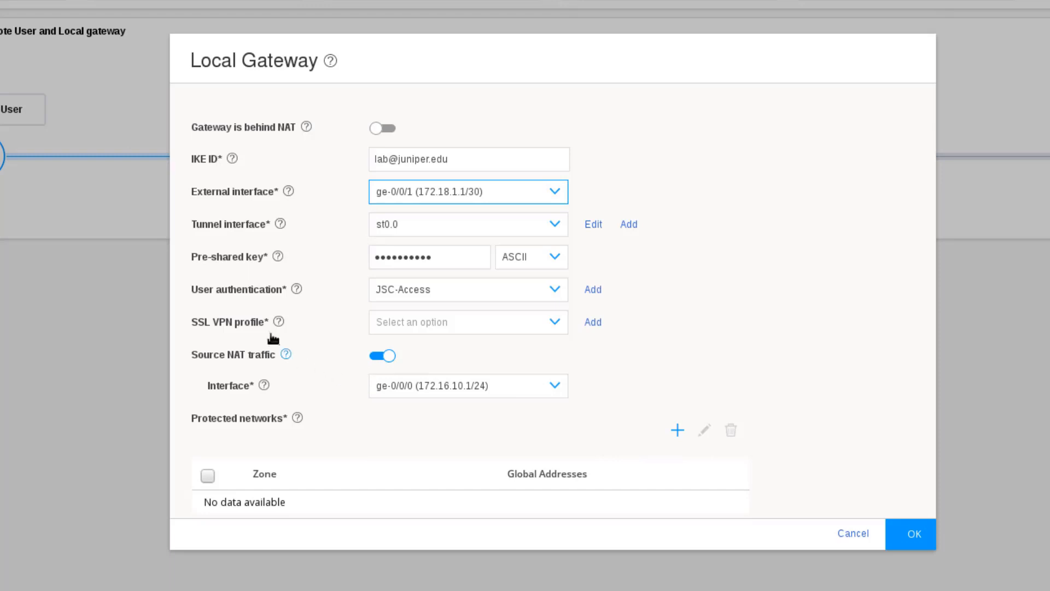
Create SSL VPN profile SSL-VPN-Pro with termination profile SSL-Term using the JSC (RSA) certificate.
{"action": "left_click", "coordinate": [593, 322]}
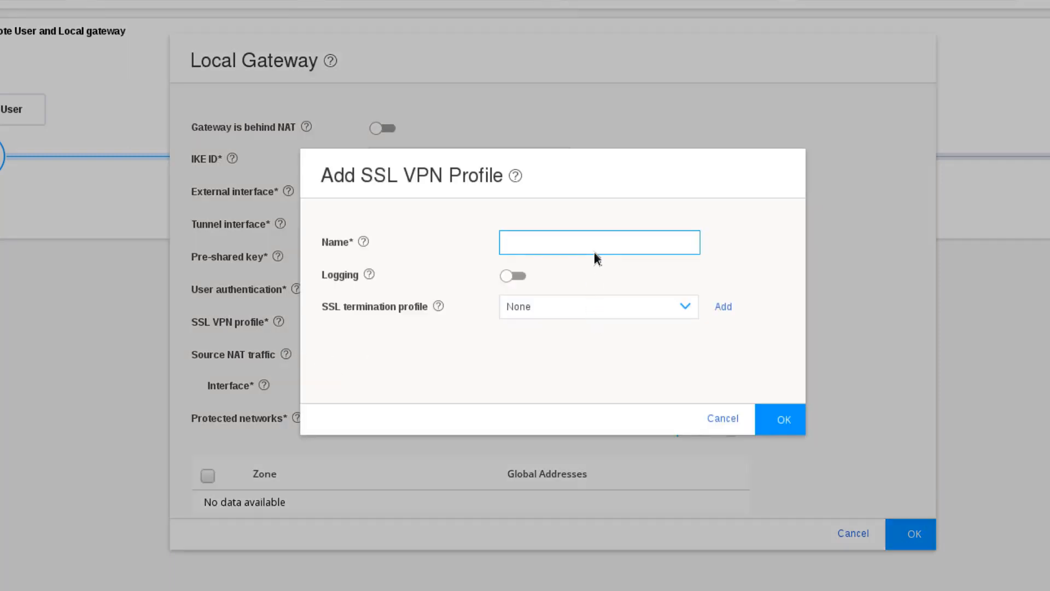
{"action": "type", "text": "SSL-VPN-Pro"}
{"action": "left_click", "coordinate": [723, 307]}
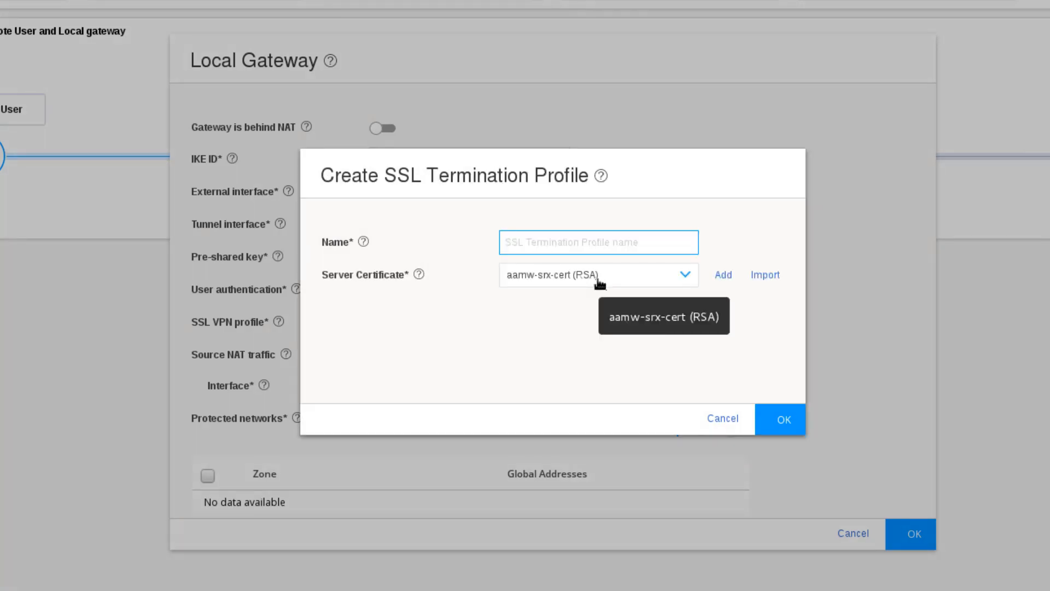
{"action": "type", "text": "SSL-"}
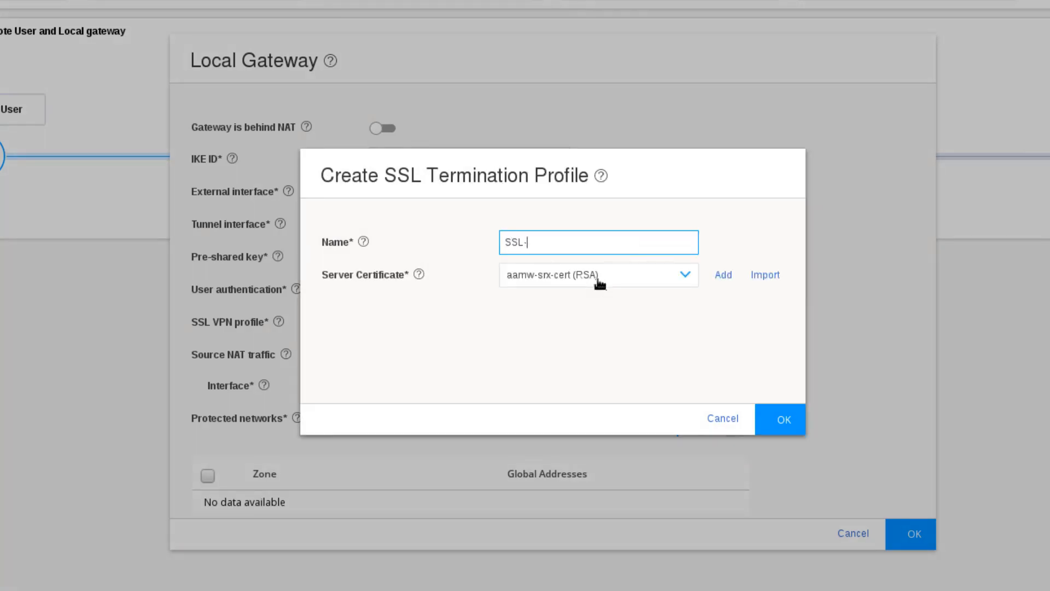
{"action": "type", "text": "Term"}
{"action": "left_click", "coordinate": [600, 282]}
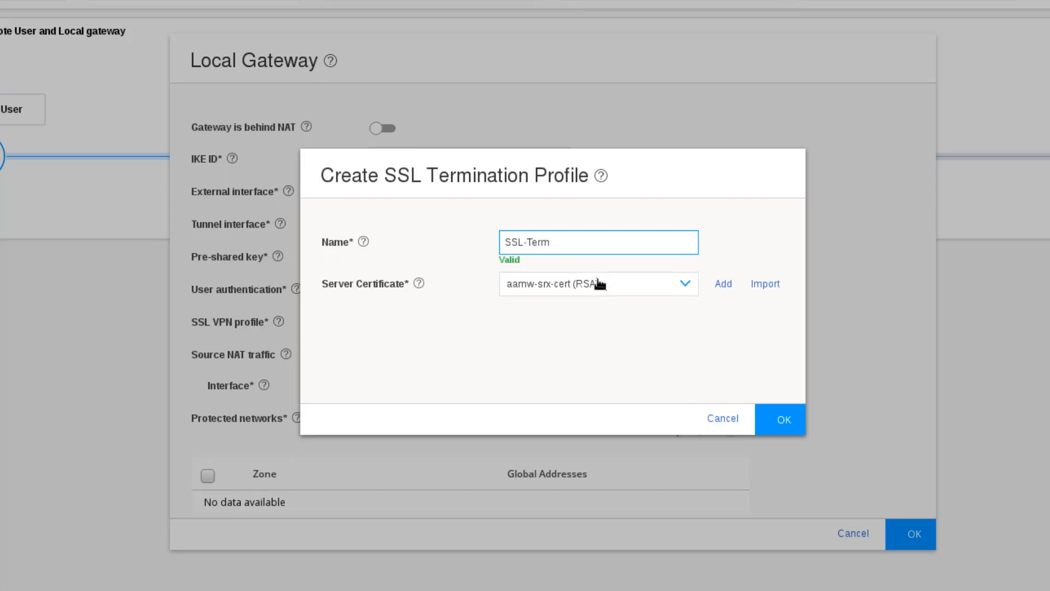
{"action": "left_click", "coordinate": [578, 352]}
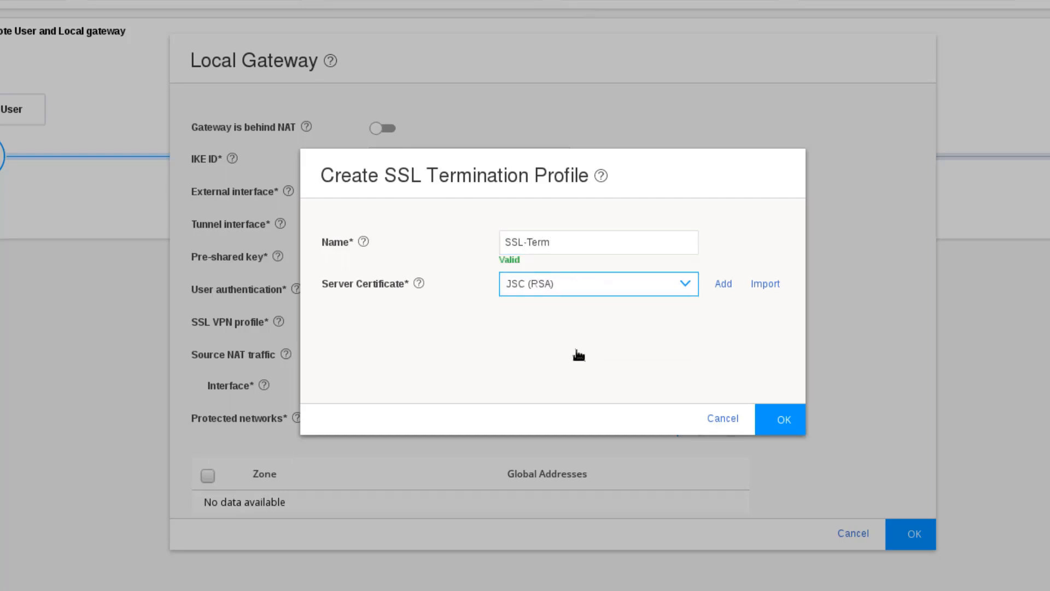
{"action": "left_click", "coordinate": [790, 420]}
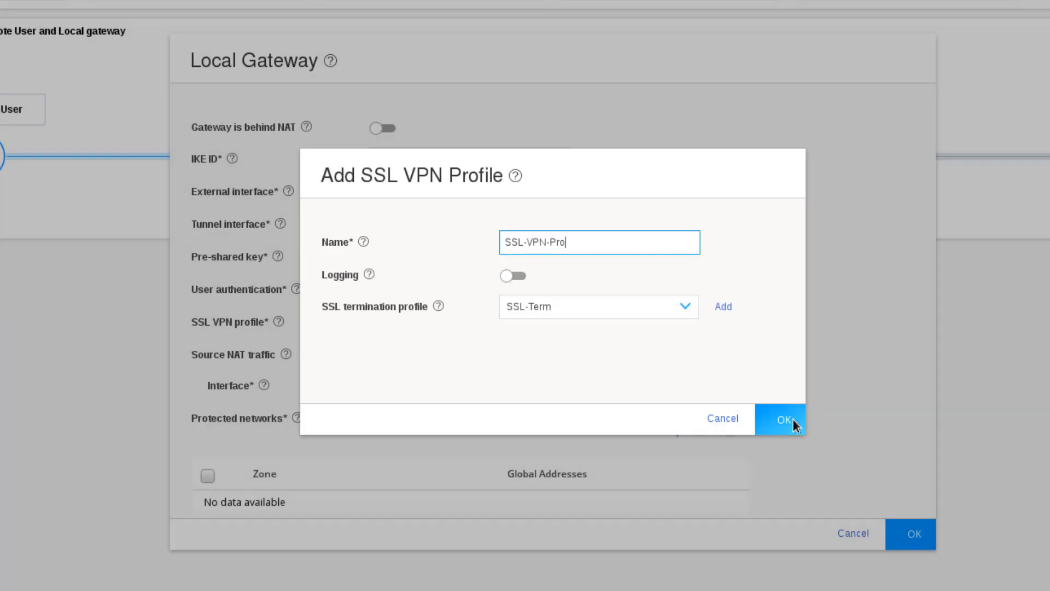
{"action": "left_click", "coordinate": [792, 420]}
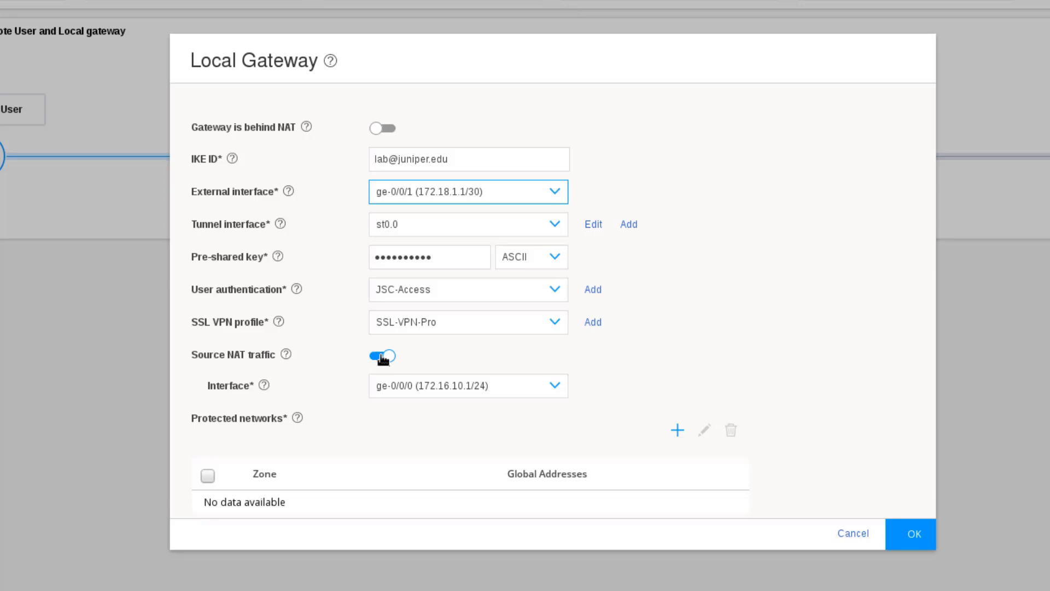
{"action": "left_click", "coordinate": [429, 386]}
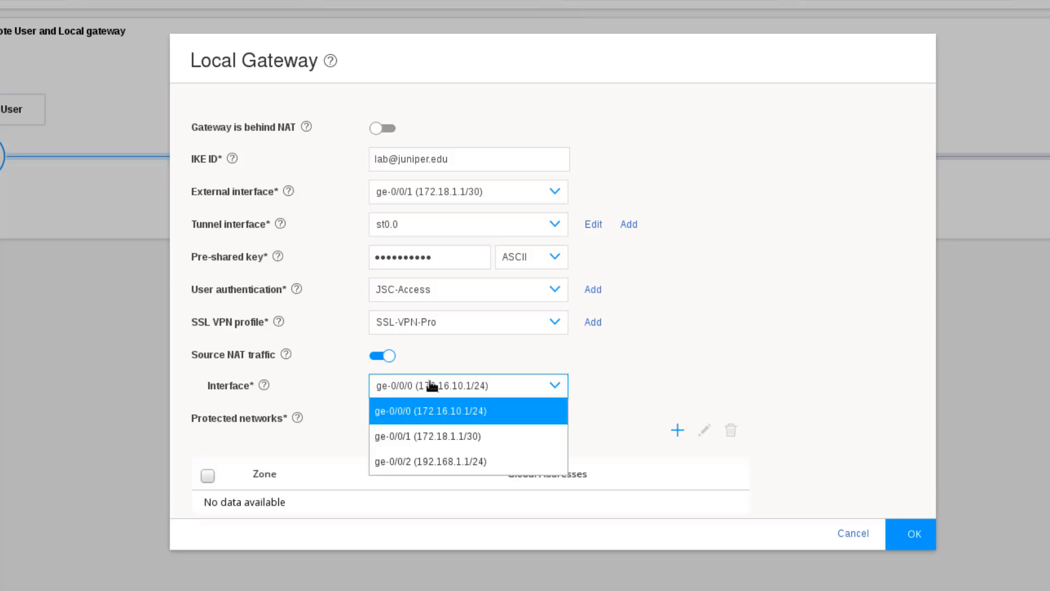
{"action": "left_click", "coordinate": [456, 438]}
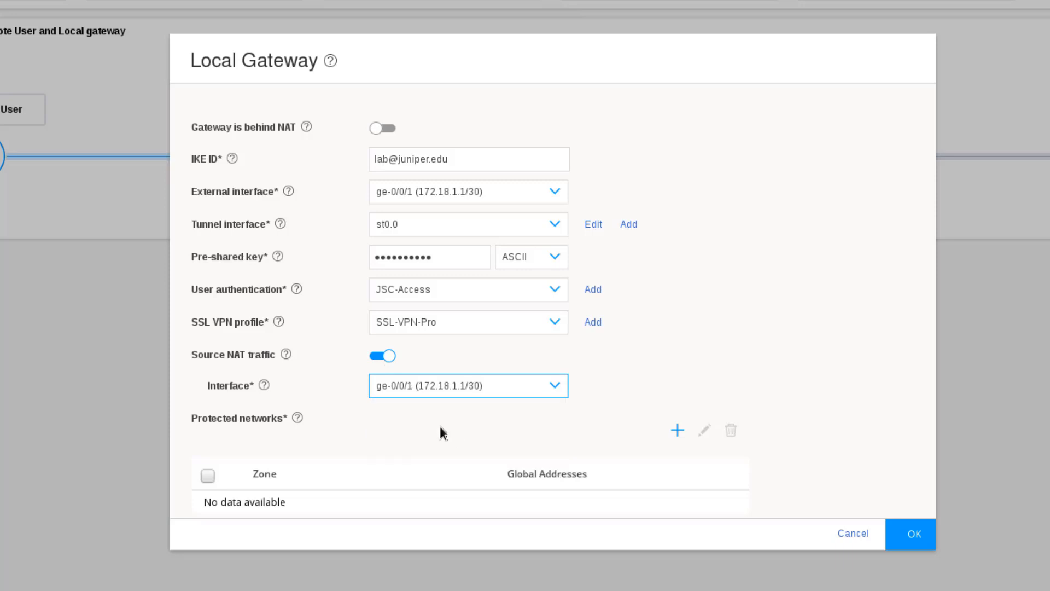
{"action": "left_click", "coordinate": [401, 394]}
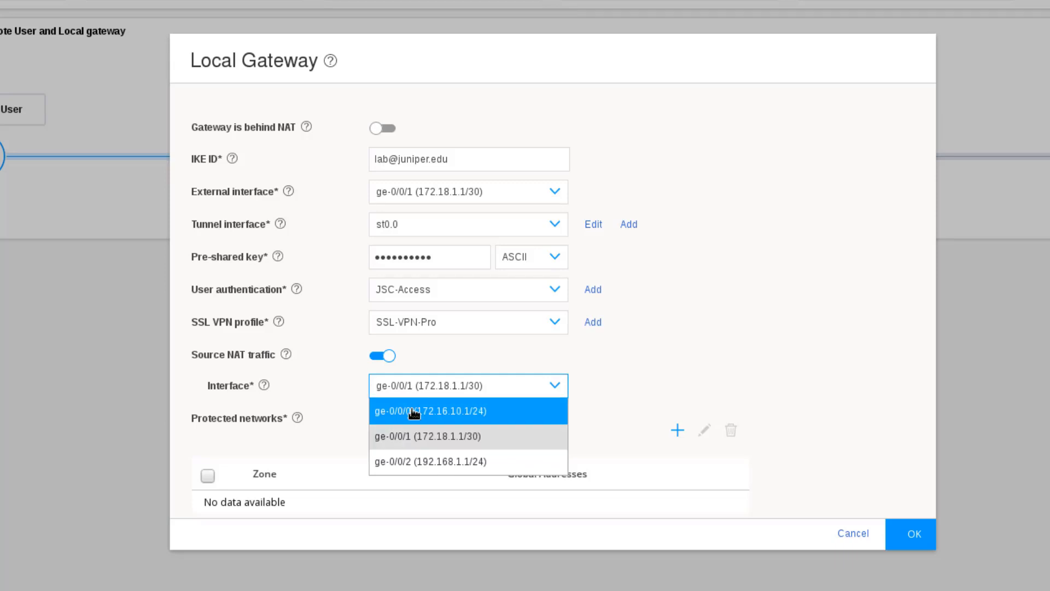
{"action": "left_click", "coordinate": [414, 412]}
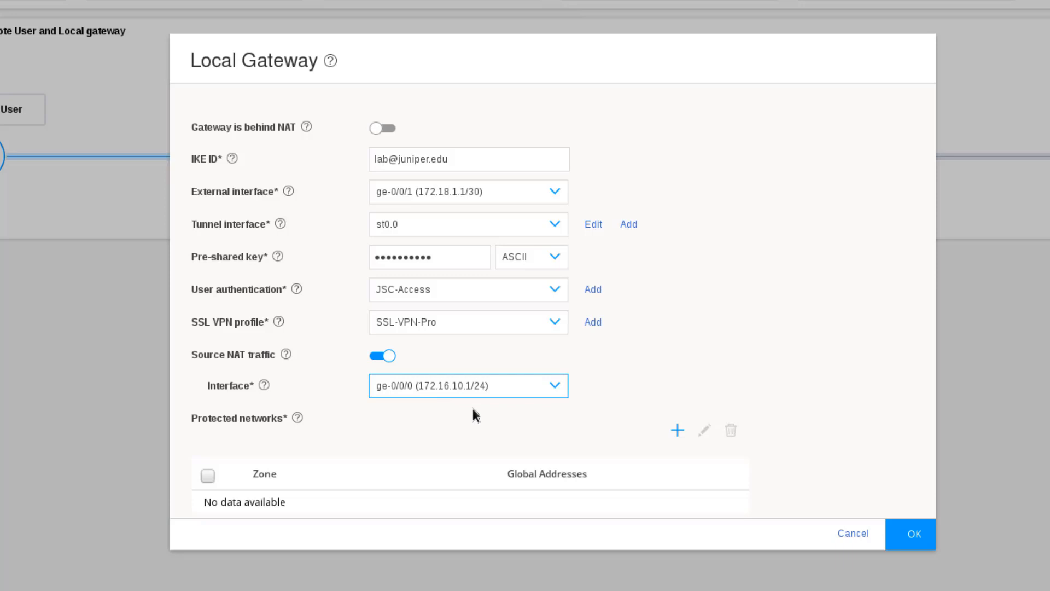
Turn Source NAT traffic off and back on, then start adding a protected network.
{"action": "left_click", "coordinate": [388, 356]}
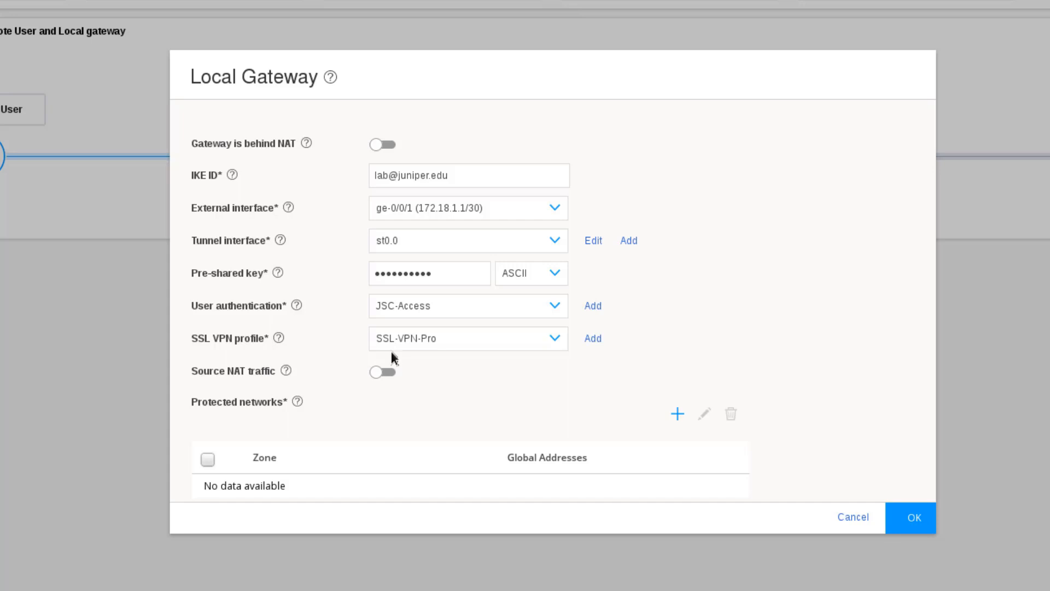
{"action": "left_click", "coordinate": [387, 372]}
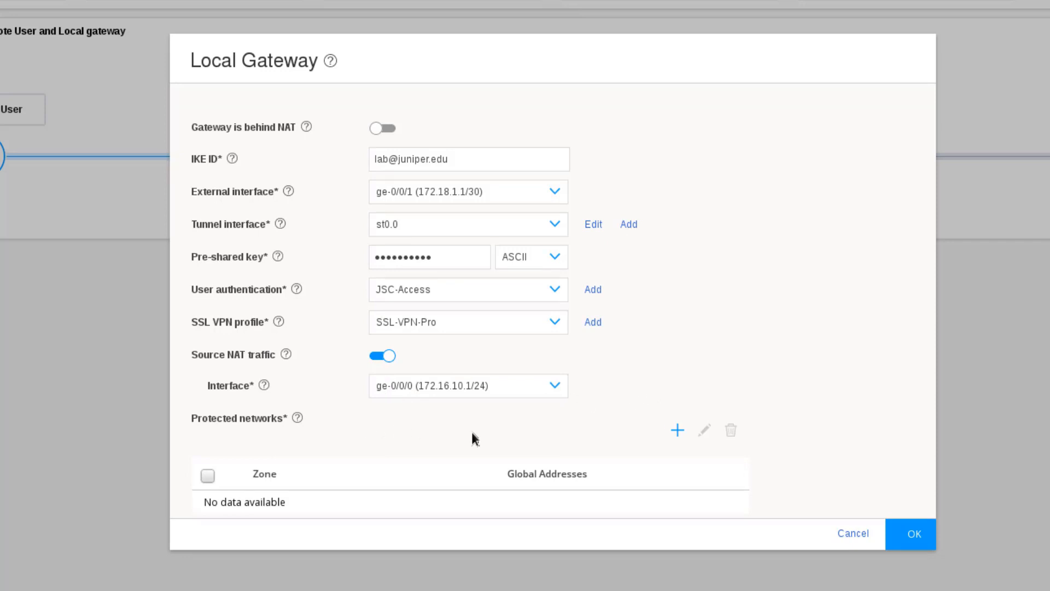
{"action": "left_click", "coordinate": [678, 431]}
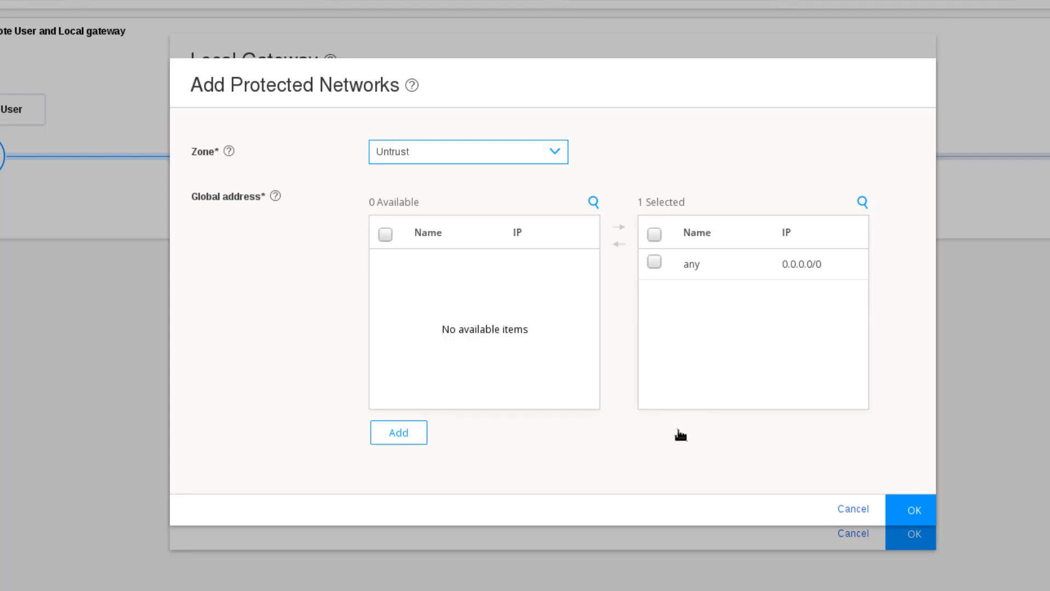
Set the protected network's zone to Servers.
{"action": "left_click", "coordinate": [477, 150]}
{"action": "left_click", "coordinate": [435, 227]}
Create global address Servers for 172.16.10.0/24 and add it as the protected network.
{"action": "left_click", "coordinate": [402, 432]}
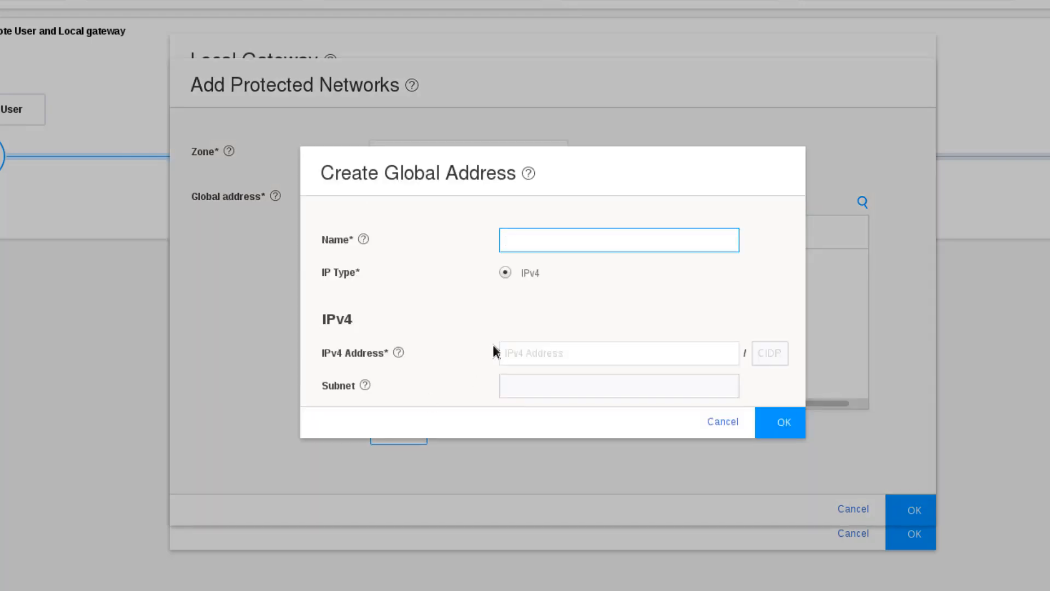
{"action": "type", "text": "Servers"}
{"action": "left_click", "coordinate": [540, 355]}
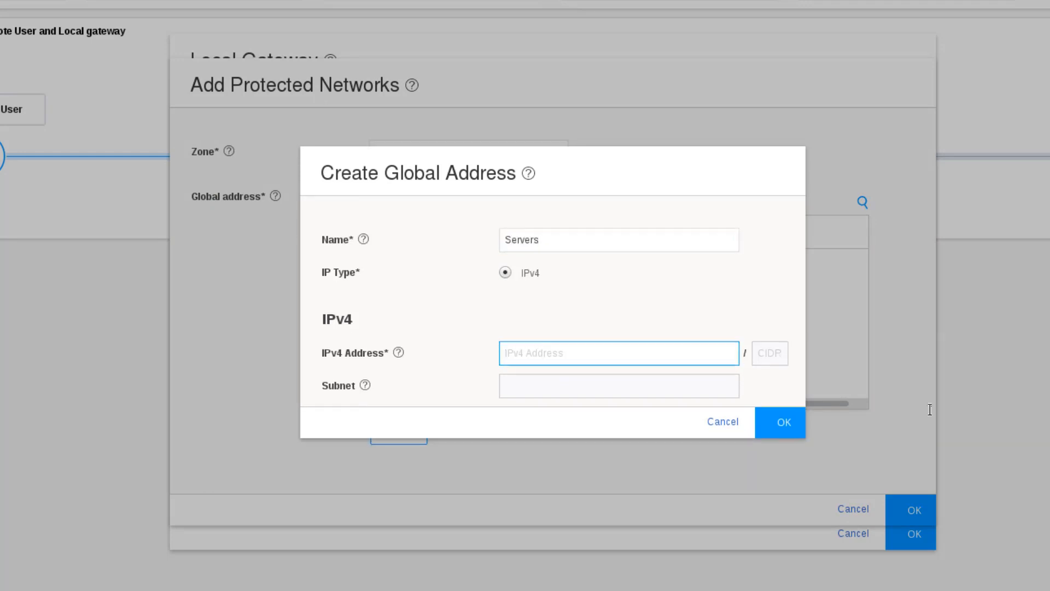
{"action": "type", "text": "172.16.10.0"}
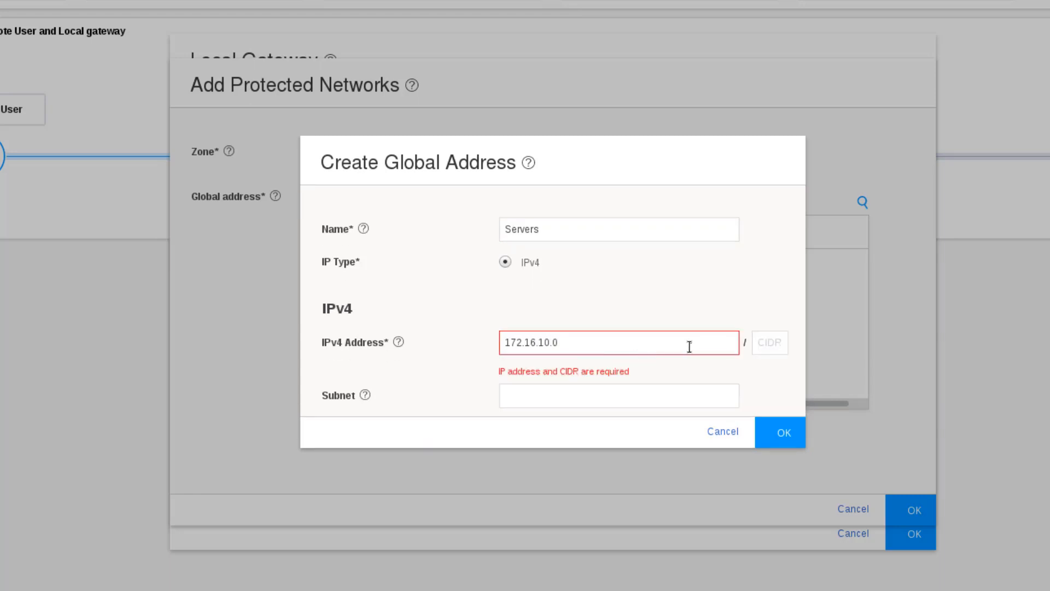
{"action": "left_click", "coordinate": [762, 342]}
{"action": "type", "text": "24"}
{"action": "left_click", "coordinate": [756, 290]}
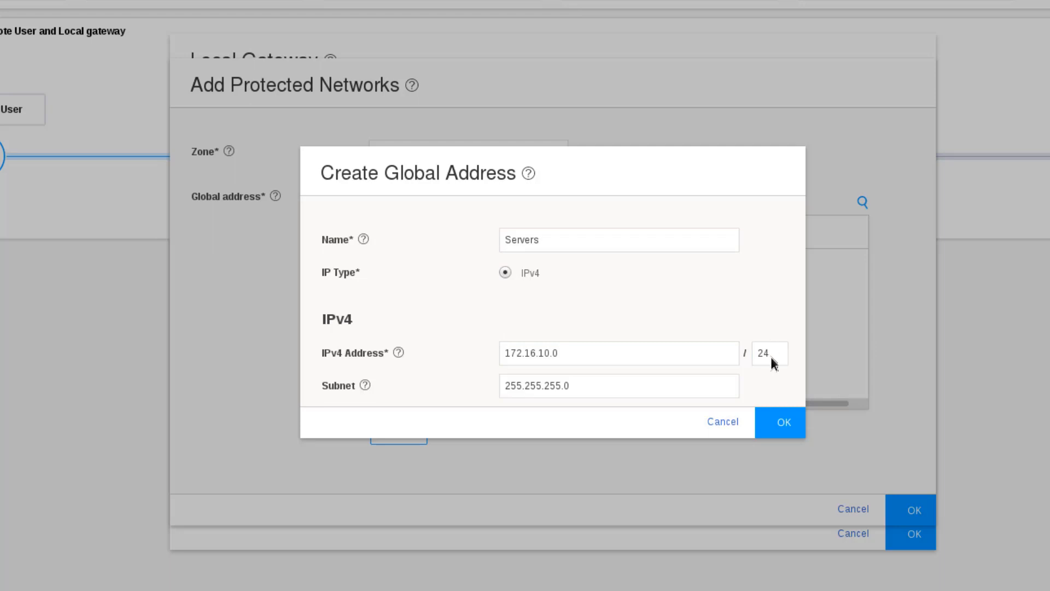
{"action": "left_click", "coordinate": [771, 418]}
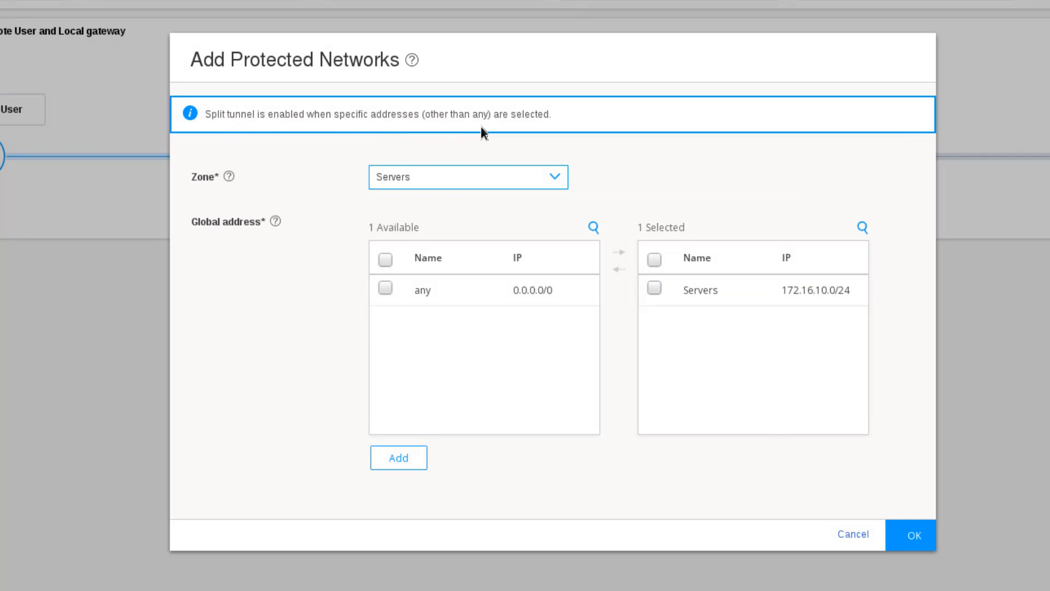
Confirm the Servers protected network and finish the Local Gateway settings.
{"action": "mouse_move", "coordinate": [742, 301]}
{"action": "left_click", "coordinate": [912, 527]}
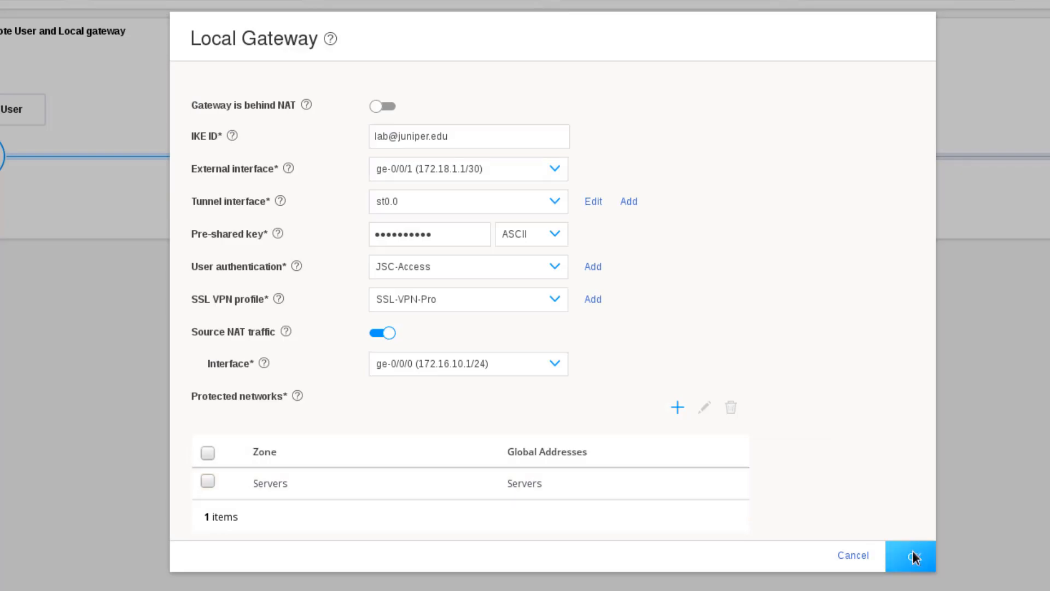
{"action": "left_click", "coordinate": [914, 554]}
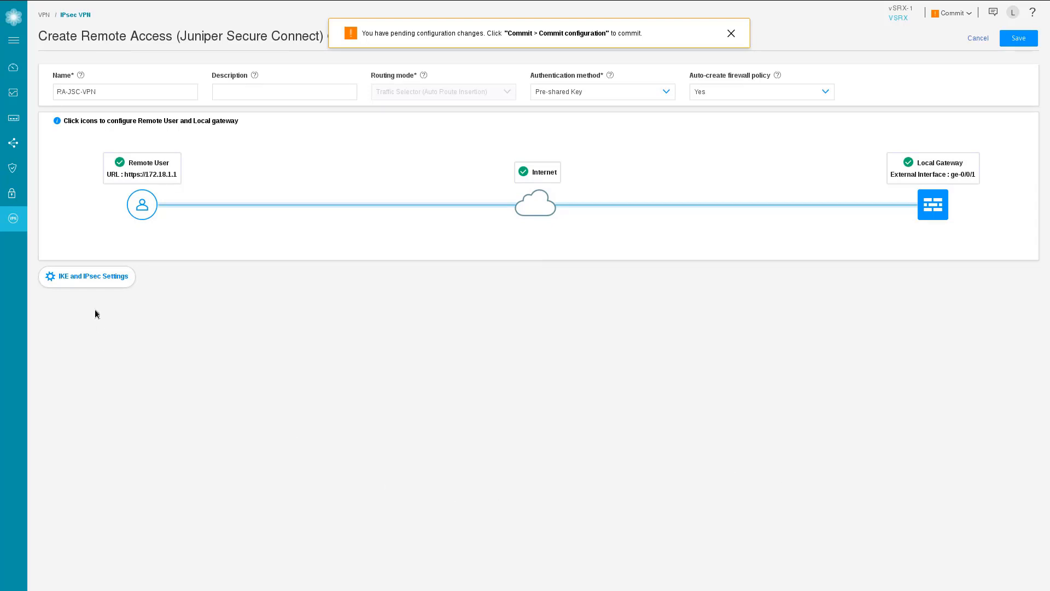
Review the IKE and IPsec settings, then save the RA-JSC-VPN remote-access VPN.
{"action": "left_click", "coordinate": [59, 278]}
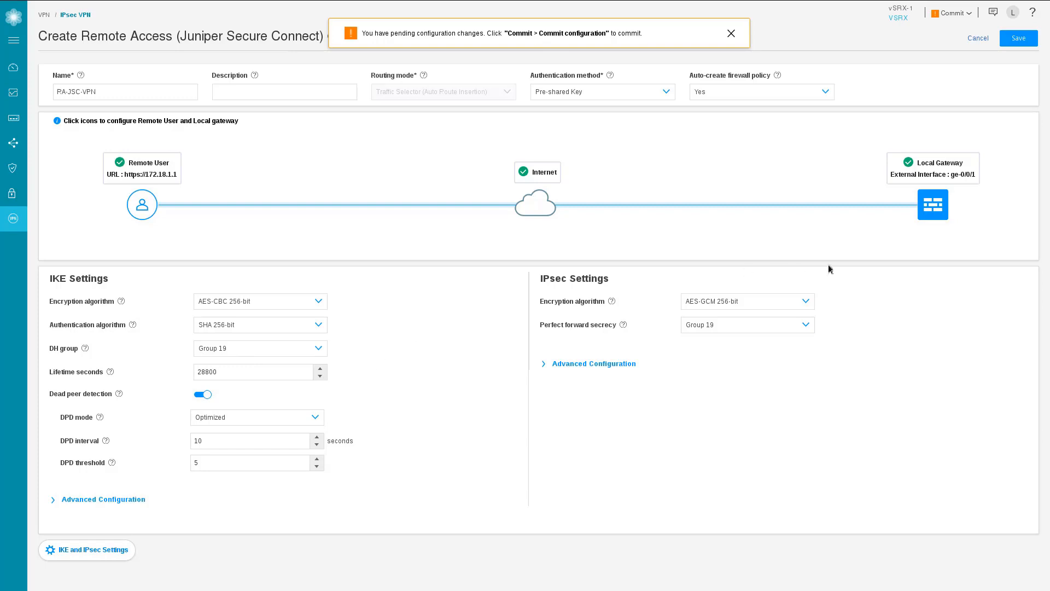
{"action": "left_click", "coordinate": [1017, 38]}
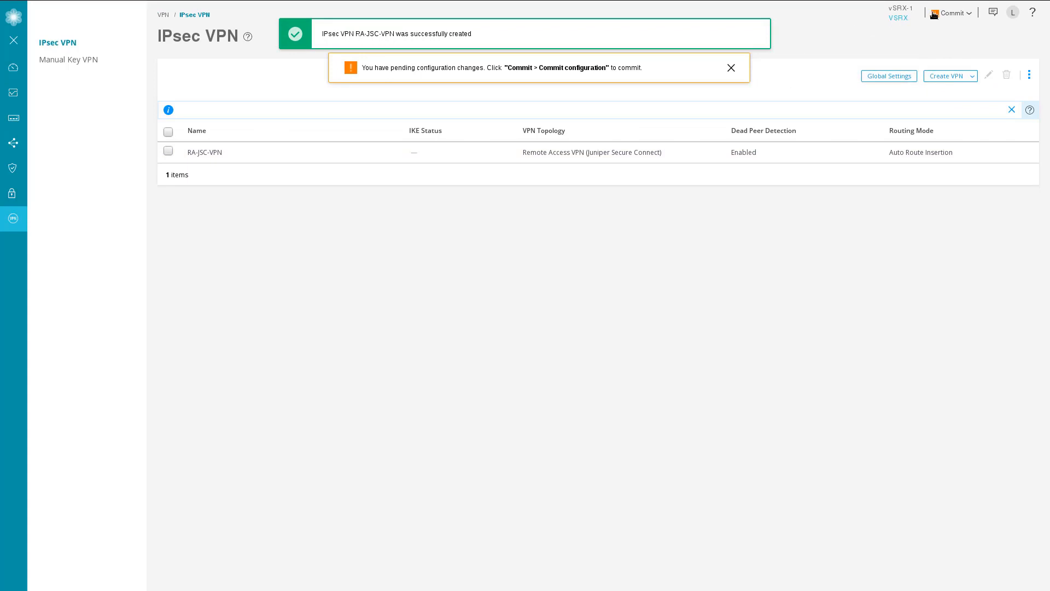
Commit the pending configuration changes and dismiss the commit success message.
{"action": "left_click", "coordinate": [952, 13]}
{"action": "left_click", "coordinate": [932, 33]}
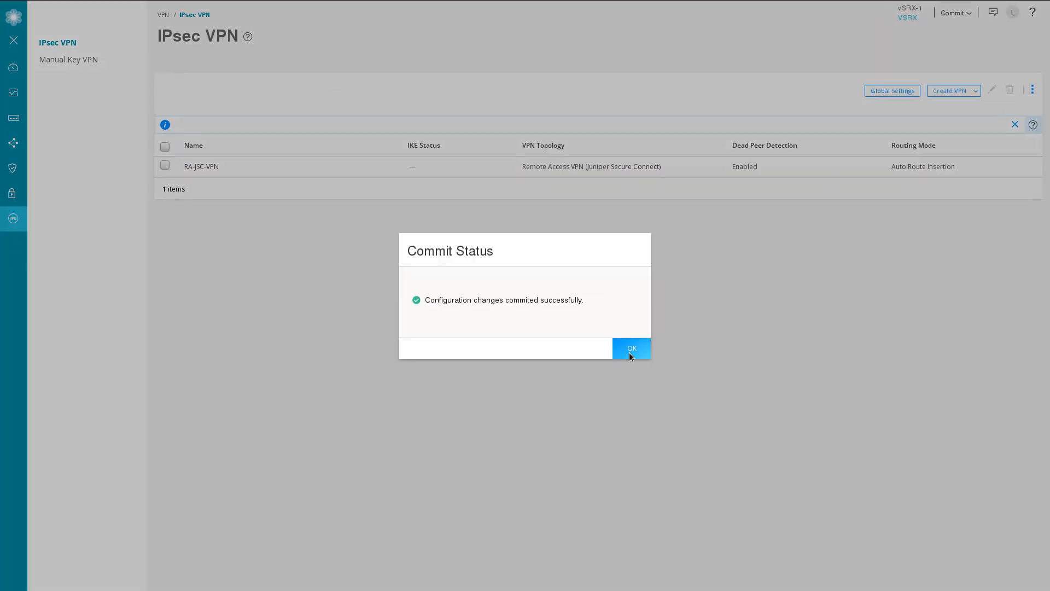
{"action": "left_click", "coordinate": [630, 350]}
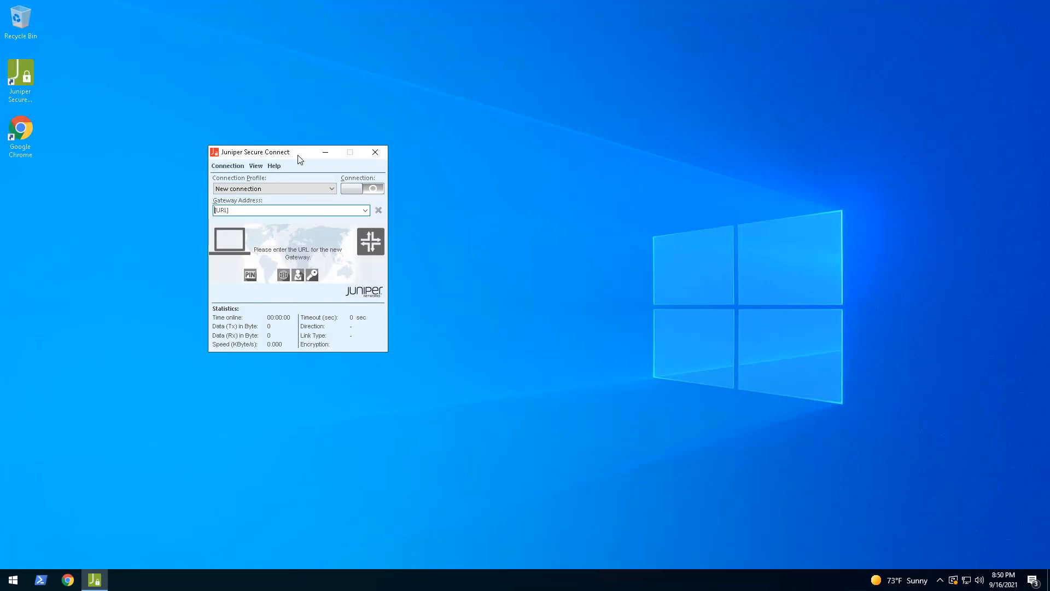
Launch Chrome, load the 172.16.10.100 server bookmark, then minimize the browser.
{"action": "left_click", "coordinate": [93, 225]}
{"action": "double_click", "coordinate": [21, 132]}
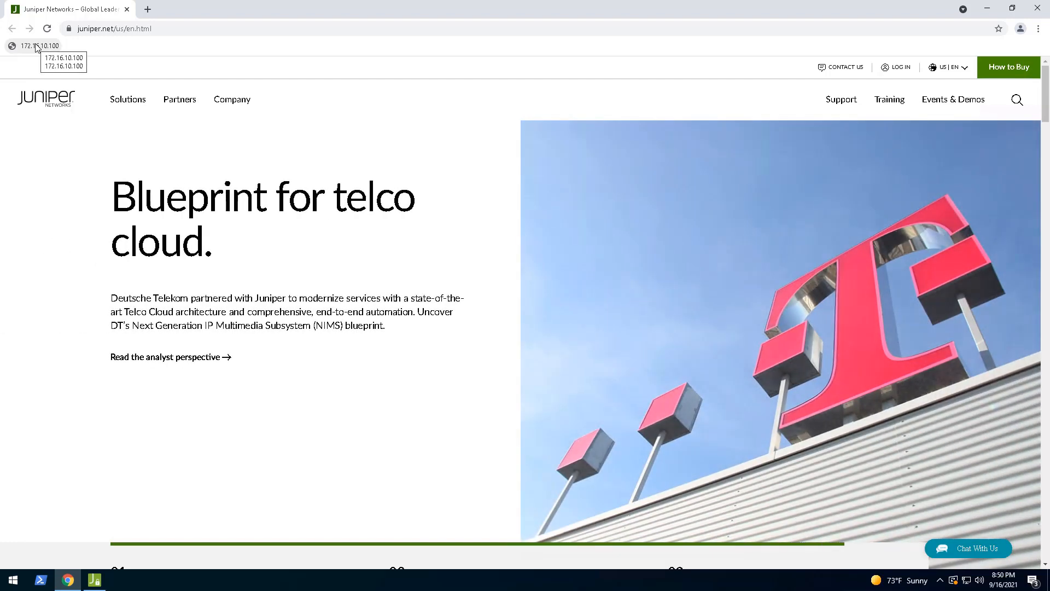
{"action": "left_click", "coordinate": [38, 47]}
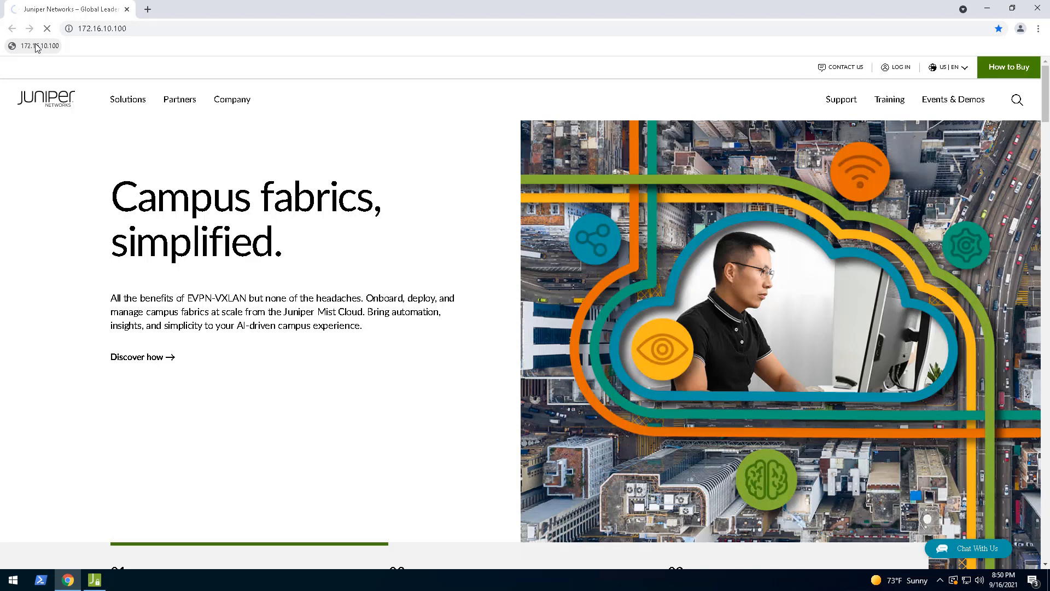
{"action": "left_click", "coordinate": [991, 9]}
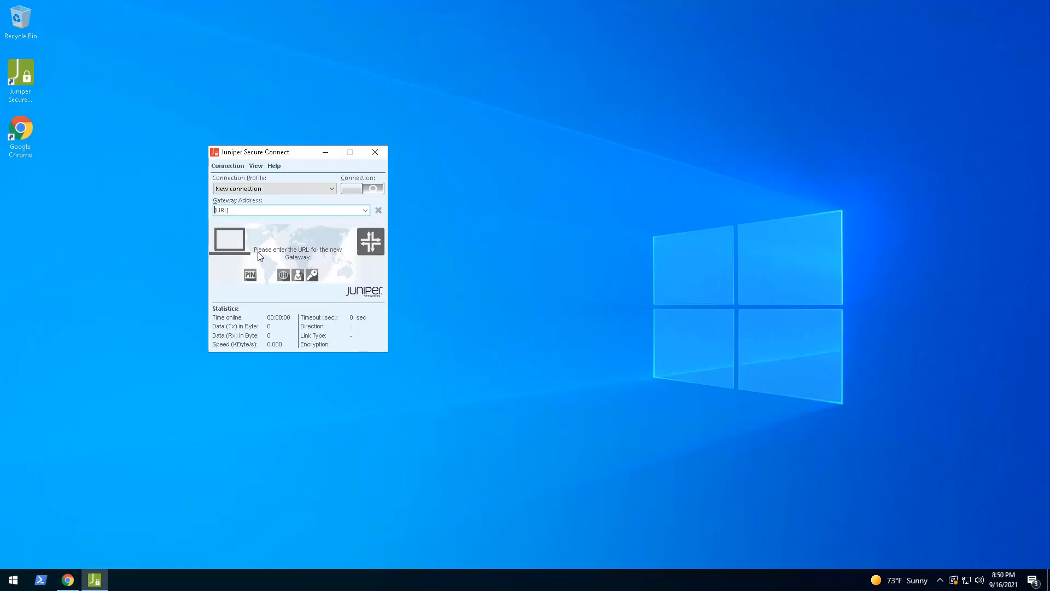
{"action": "left_click", "coordinate": [264, 210]}
{"action": "left_click_drag", "start_coordinate": [264, 210], "coordinate": [129, 197]}
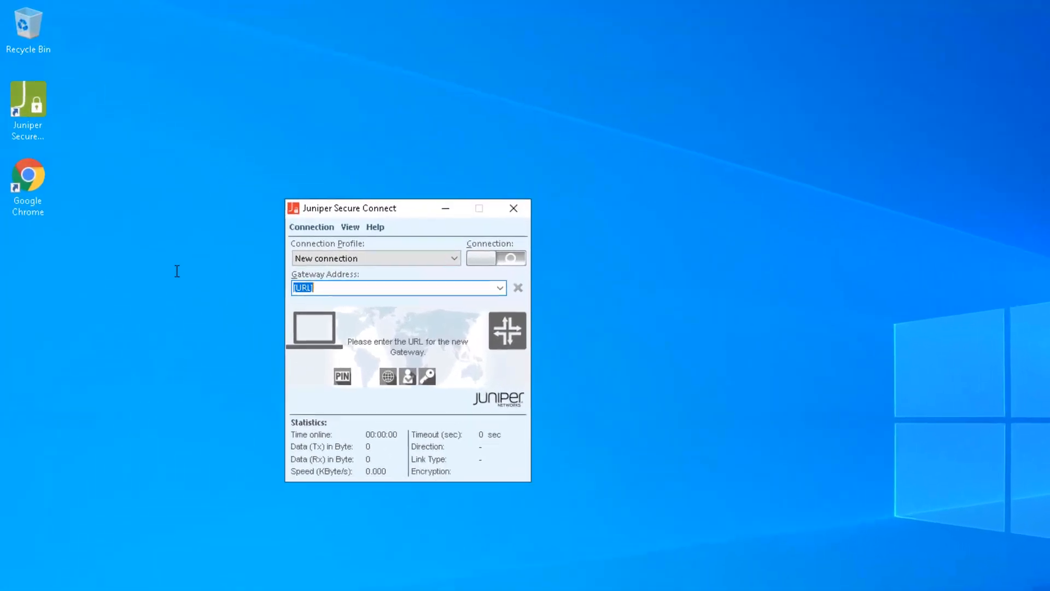
{"action": "type", "text": "https://"}
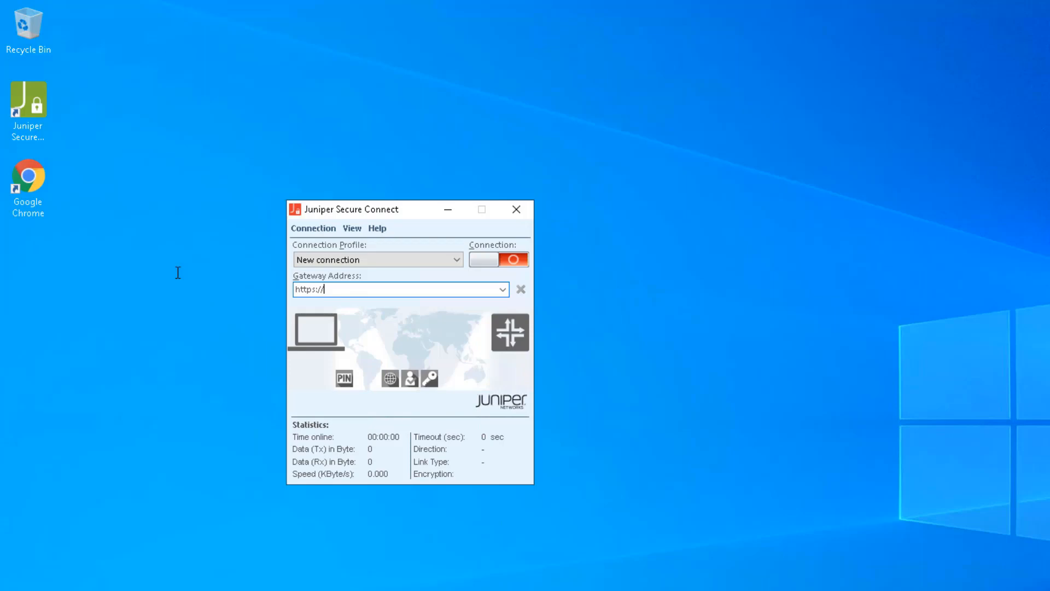
{"action": "type", "text": "jsc.edu"}
Start the connection and submit the user ID and password.
{"action": "left_click", "coordinate": [485, 259]}
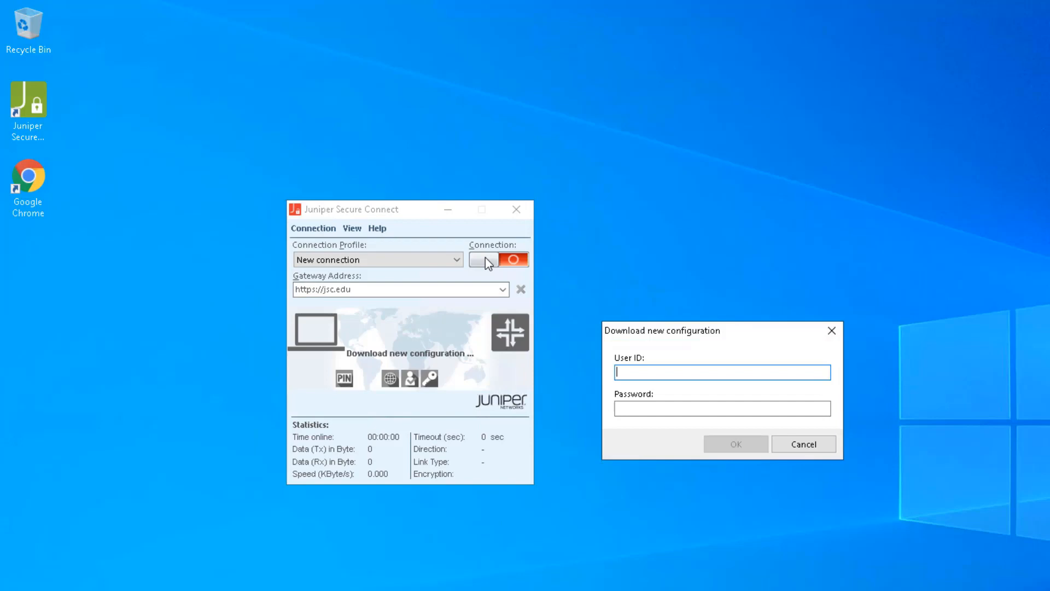
{"action": "type", "text": "lab"}
{"action": "key", "text": "Tab"}
{"action": "type", "text": "lab123"}
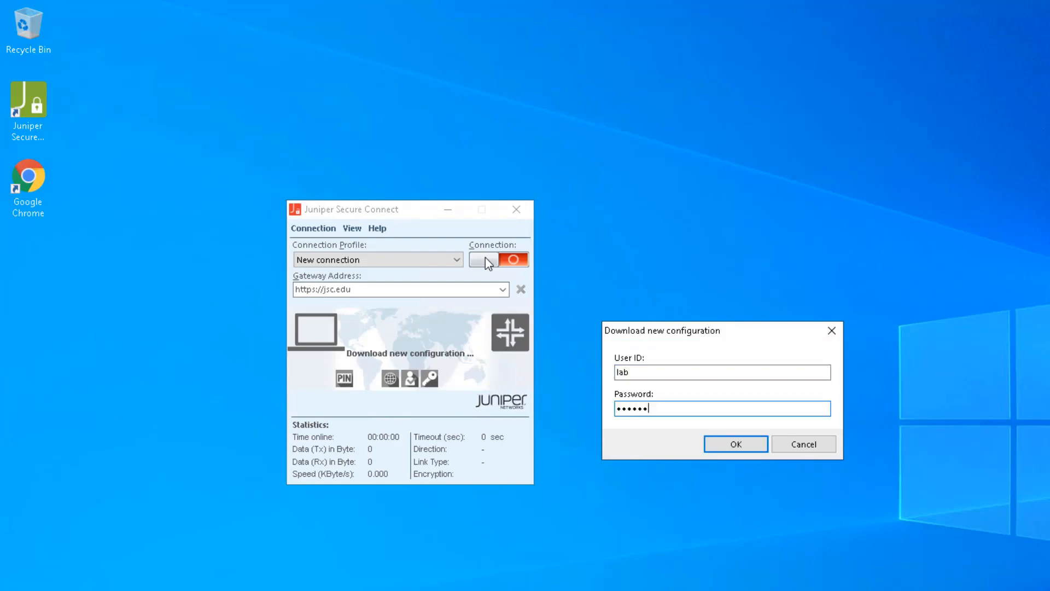
{"action": "key", "text": "Return"}
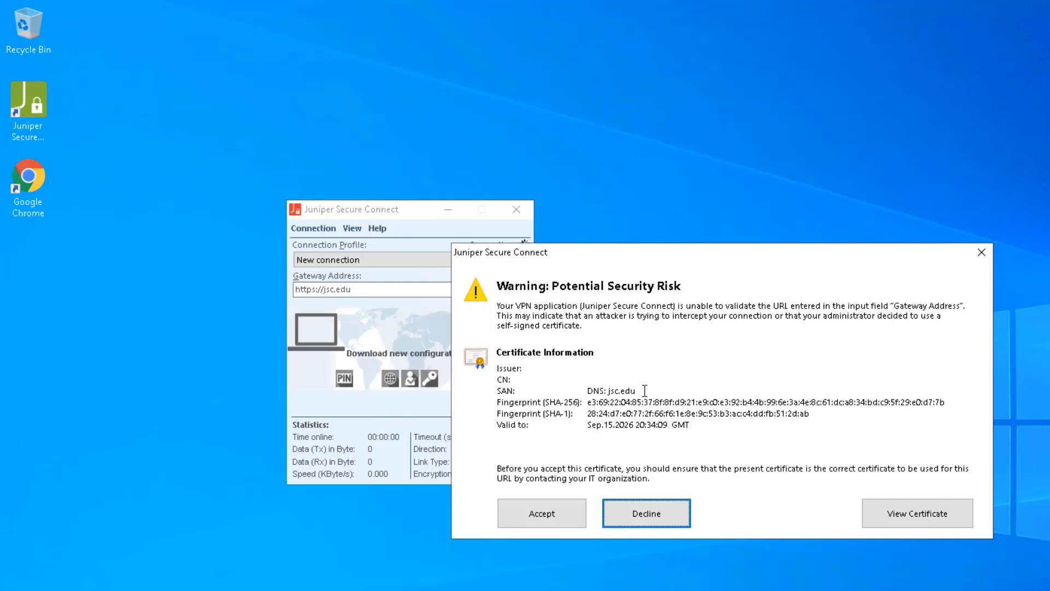
Accept the jsc.edu gateway certificate and confirm RA-JSC-VPN connects with AES GCM 256.
{"action": "left_click", "coordinate": [518, 517]}
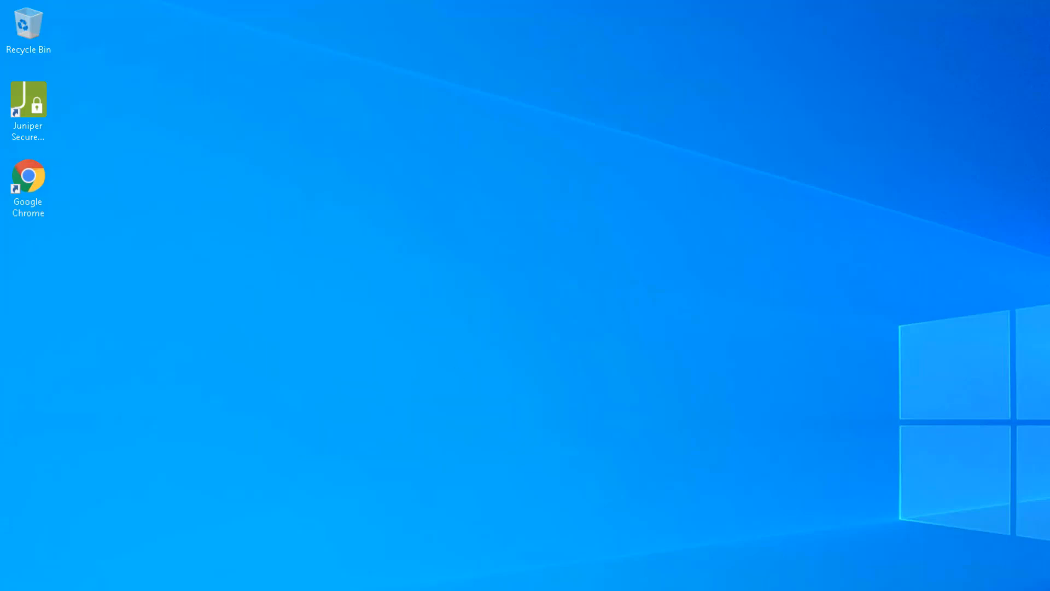
{"action": "left_click", "coordinate": [860, 590]}
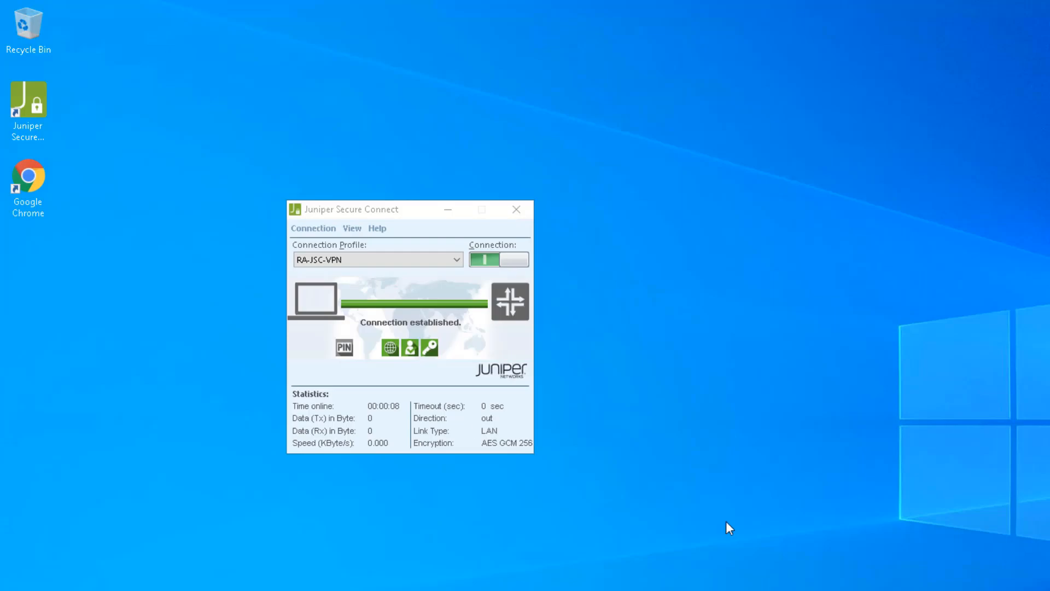
{"action": "left_click", "coordinate": [412, 215]}
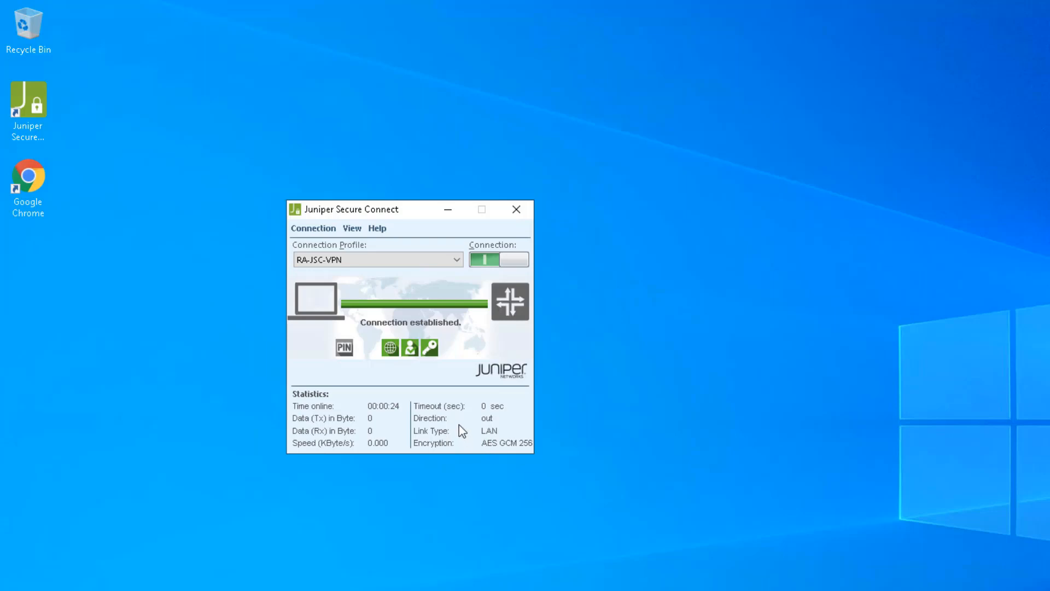
{"action": "left_click", "coordinate": [377, 232]}
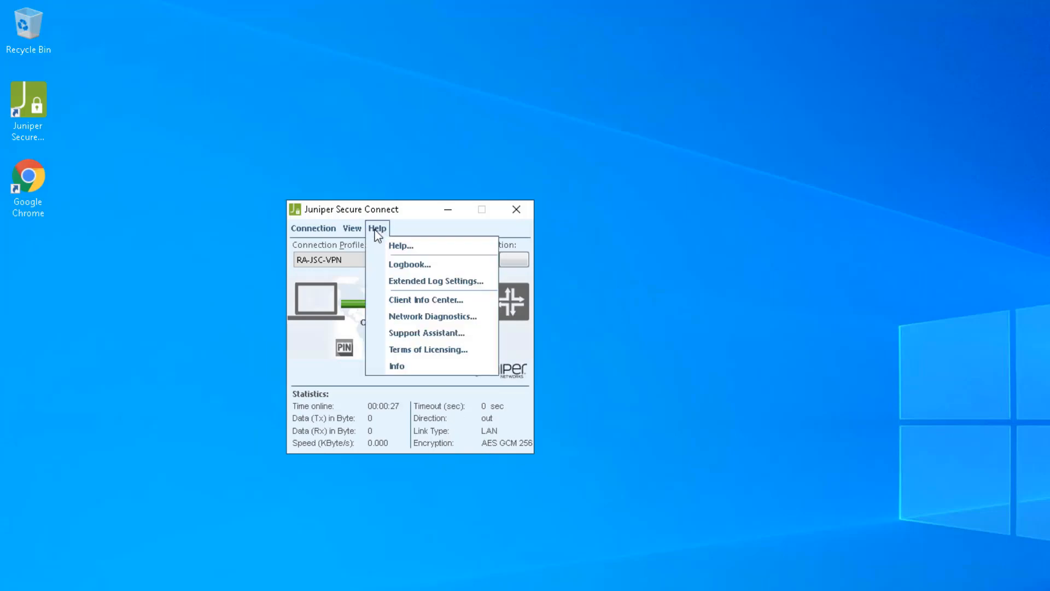
{"action": "left_click", "coordinate": [388, 261]}
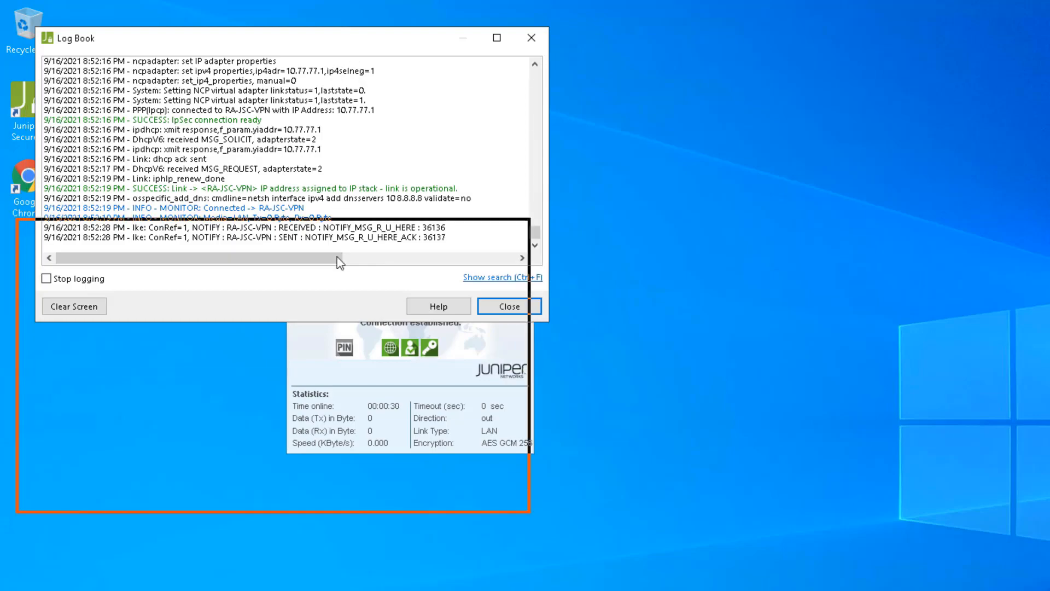
{"action": "scroll", "coordinate": [326, 432], "scroll_direction": "up", "scroll_amount": 10}
{"action": "scroll", "coordinate": [326, 432], "scroll_direction": "down", "scroll_amount": 8}
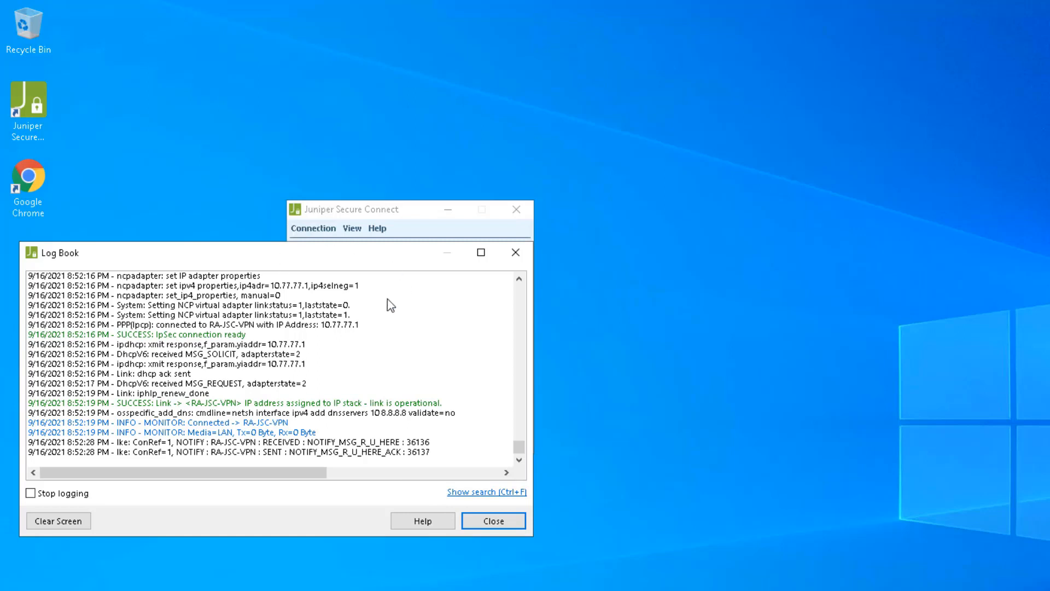
{"action": "left_click", "coordinate": [503, 520]}
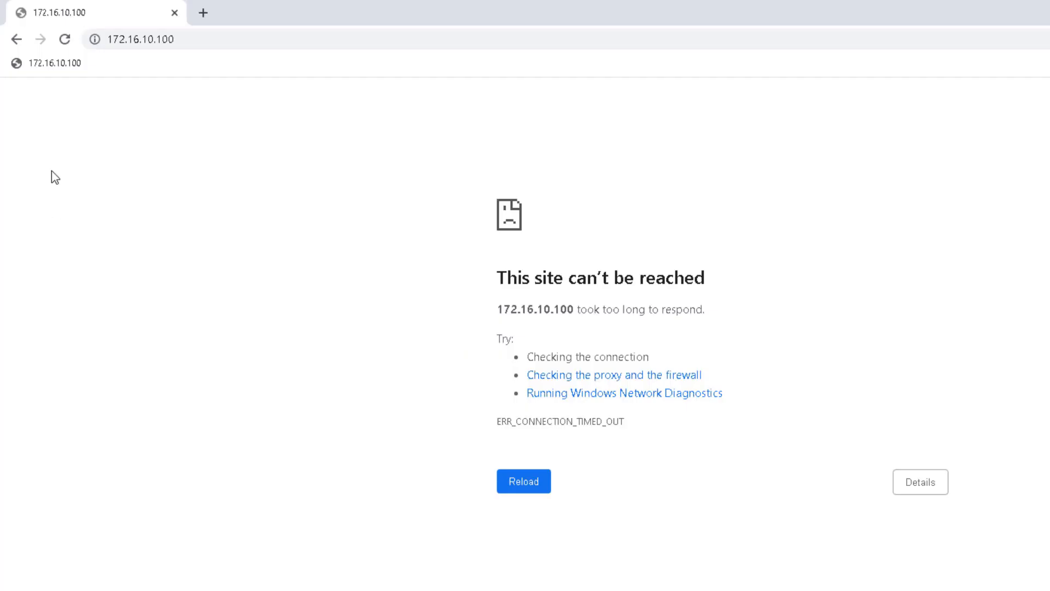
Reload the 172.16.10.100 bookmark in Chrome to reach the IJSEC welcome page.
{"action": "left_click", "coordinate": [70, 64]}
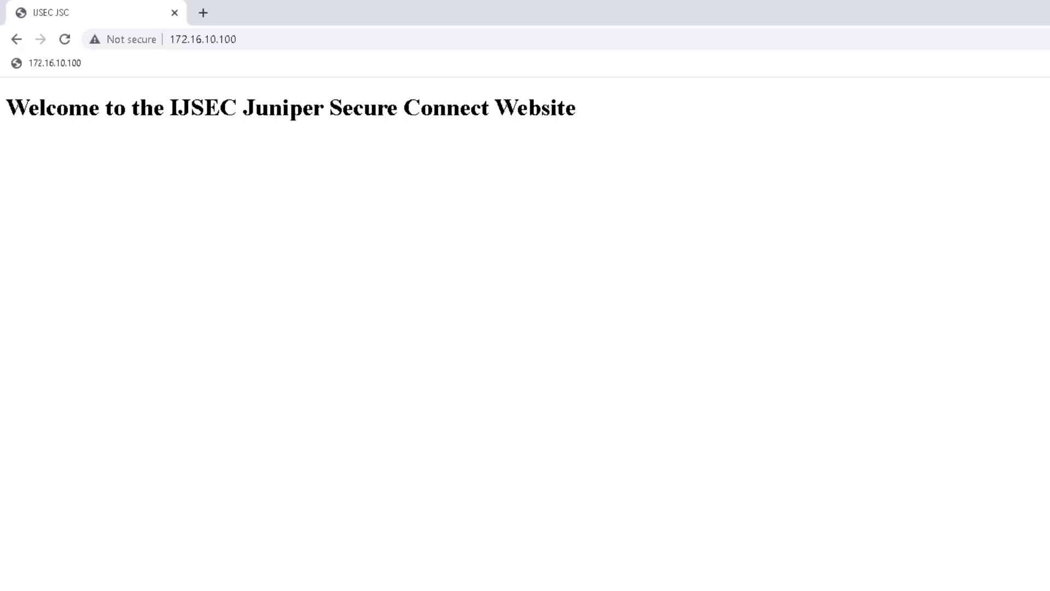
Check the VPN client's traffic statistics (about 1.9 KByte each way), then start Windows PowerShell.
{"action": "key", "text": "alt+Tab"}
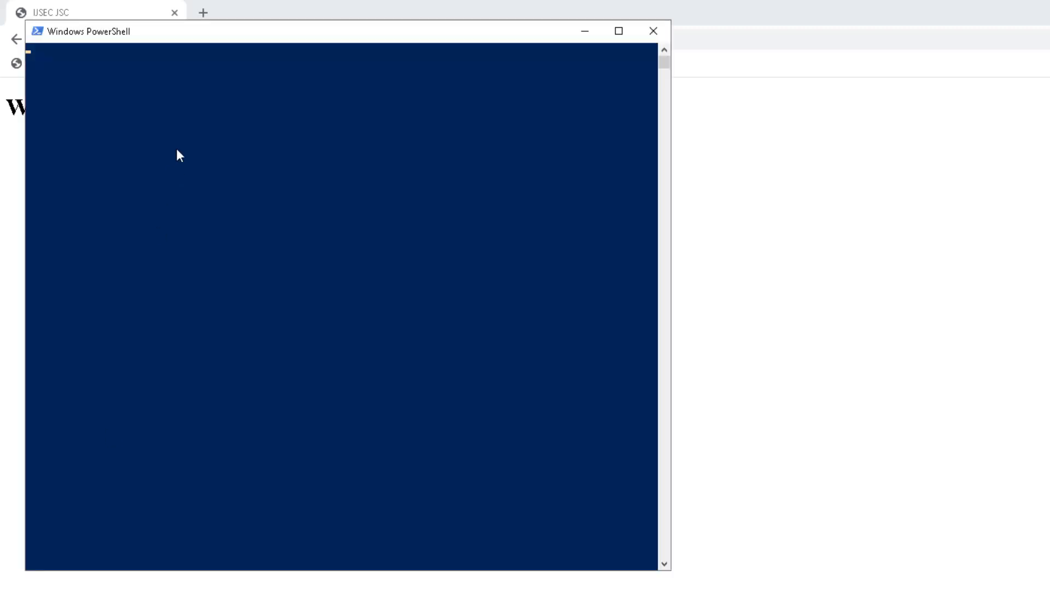
{"action": "left_click", "coordinate": [297, 154]}
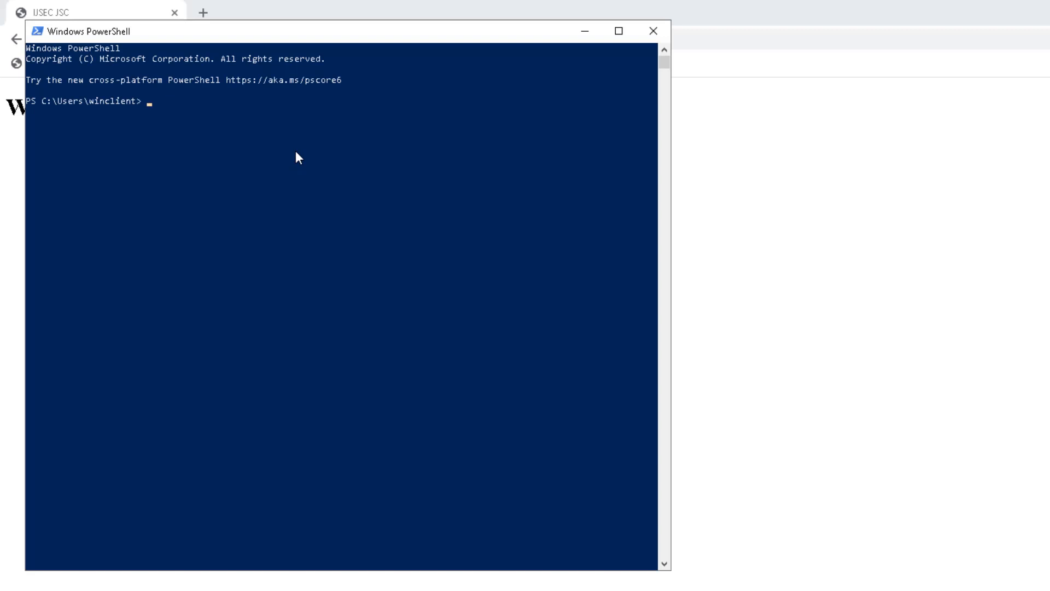
Ping 172.16.10.100 from PowerShell.
{"action": "type", "text": "ping"}
{"action": "left_click_drag", "start_coordinate": [298, 31], "coordinate": [329, 100]}
{"action": "left_click", "coordinate": [280, 187]}
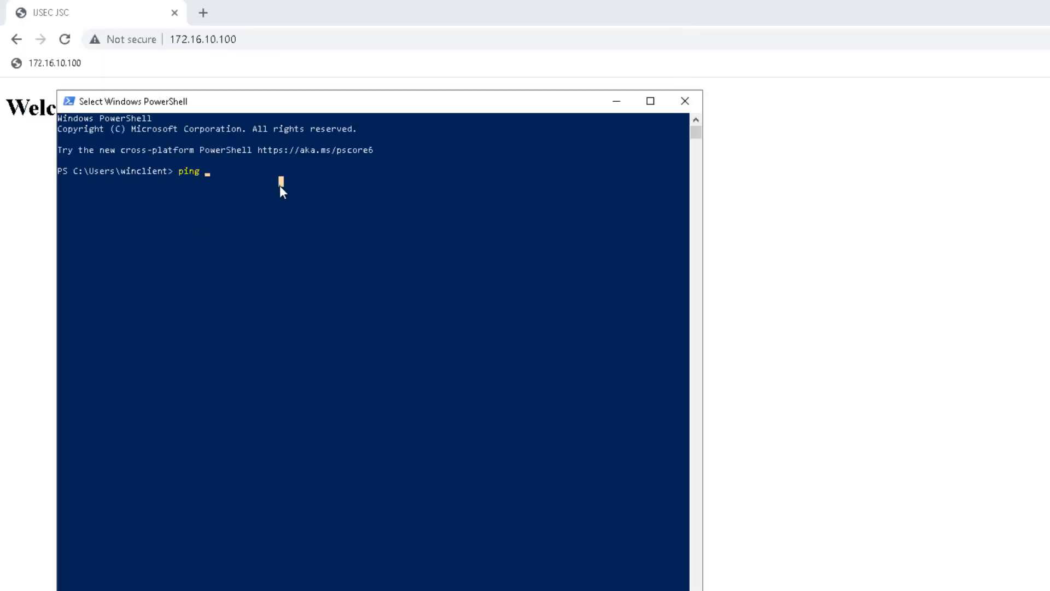
{"action": "type", "text": "172.16.10.100"}
{"action": "key", "text": "Return"}
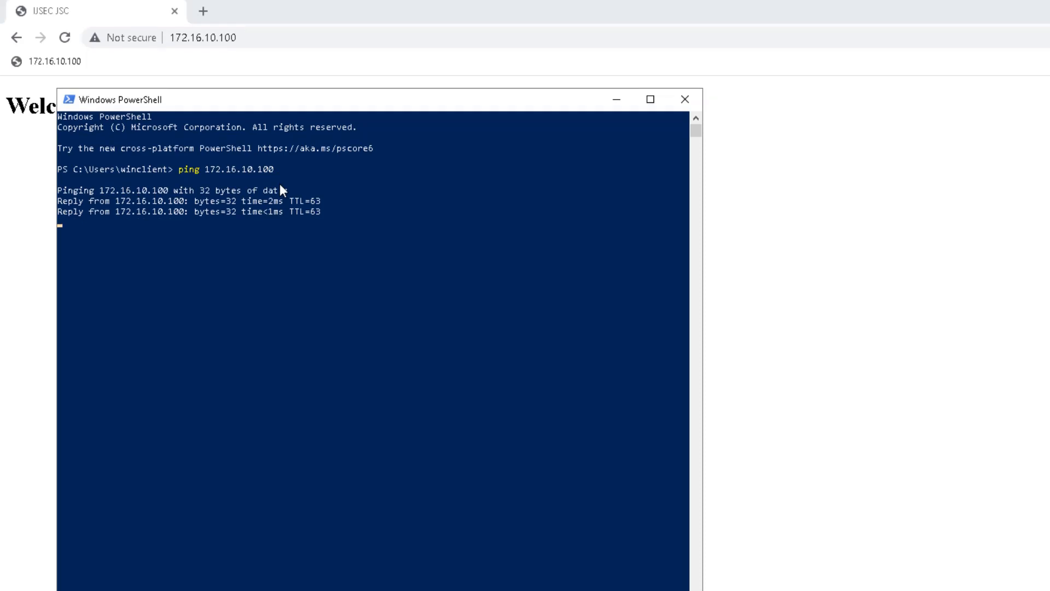
Ping 192.168.1.100 and stop it with Ctrl+C once it times out.
{"action": "left_click", "coordinate": [257, 247]}
{"action": "key", "text": "Escape"}
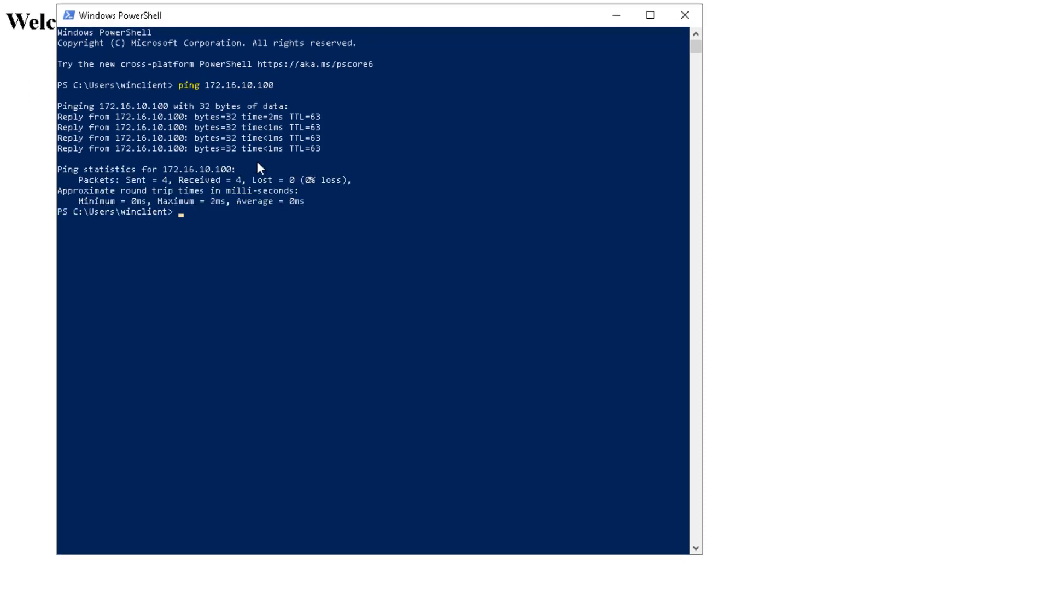
{"action": "key", "text": "Up"}
{"action": "key", "text": "BackSpace"}
{"action": "key", "text": "BackSpace"}
{"action": "key", "text": "BackSpace"}
{"action": "key", "text": "BackSpace"}
{"action": "key", "text": "BackSpace"}
{"action": "key", "text": "BackSpace"}
{"action": "key", "text": "BackSpace"}
{"action": "key", "text": "BackSpace"}
{"action": "key", "text": "BackSpace"}
{"action": "key", "text": "BackSpace"}
{"action": "key", "text": "BackSpace"}
{"action": "key", "text": "BackSpace"}
{"action": "type", "text": "92.168.1.100"}
{"action": "key", "text": "Return"}
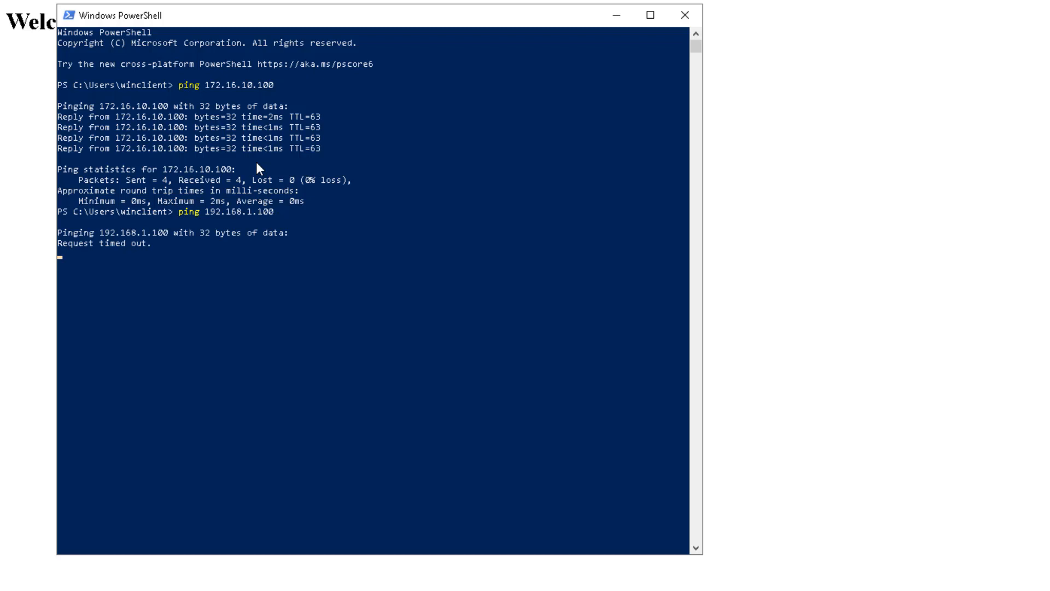
{"action": "key", "text": "ctrl+c"}
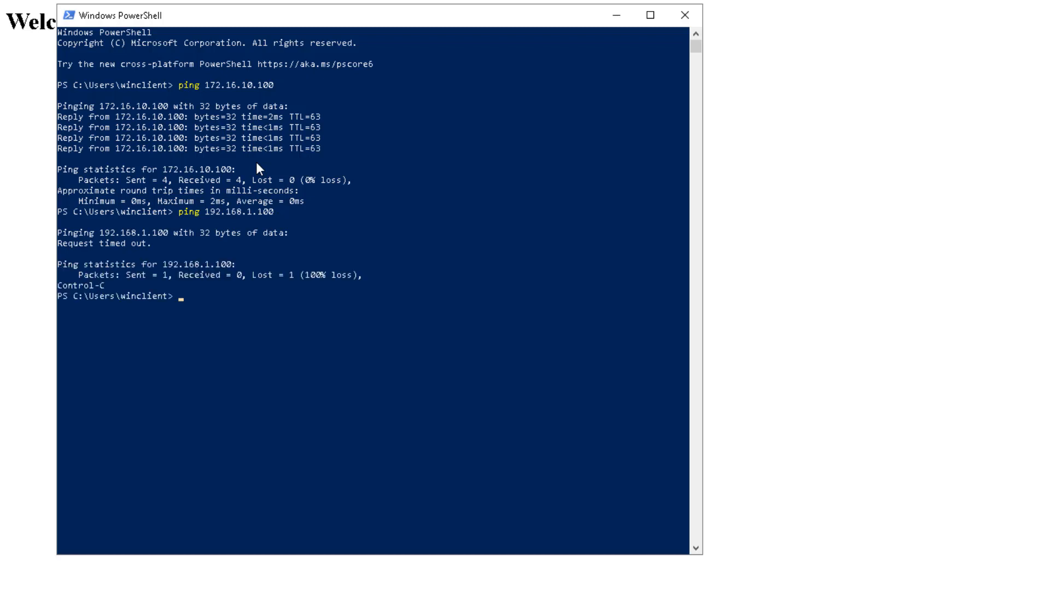
Rerun the ping to 172.16.10.100, then start a continuous ping with -t.
{"action": "key", "text": "Up"}
{"action": "key", "text": "Up"}
{"action": "key", "text": "Return"}
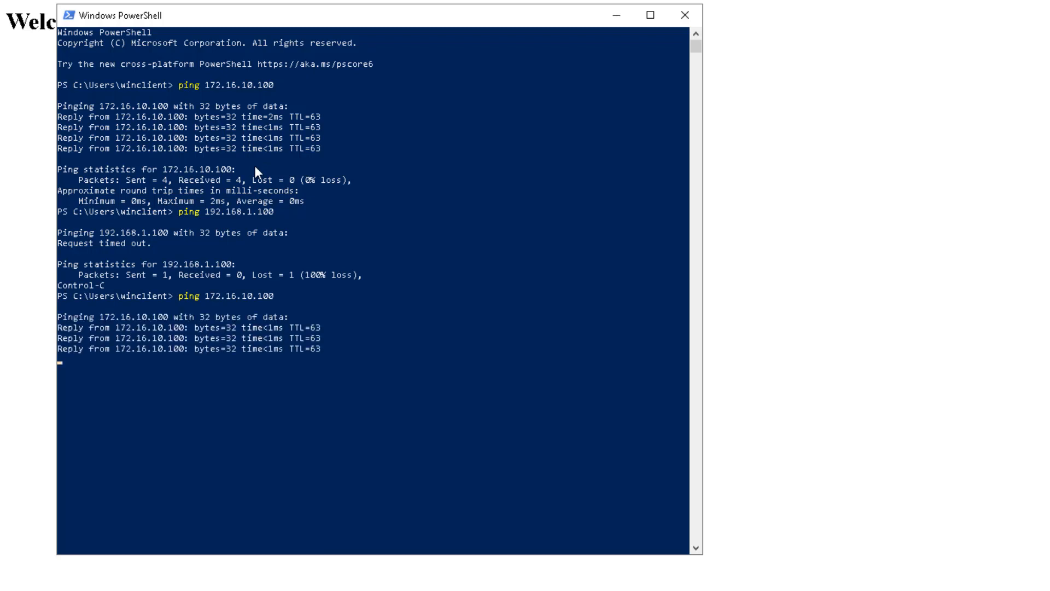
{"action": "key", "text": "Up"}
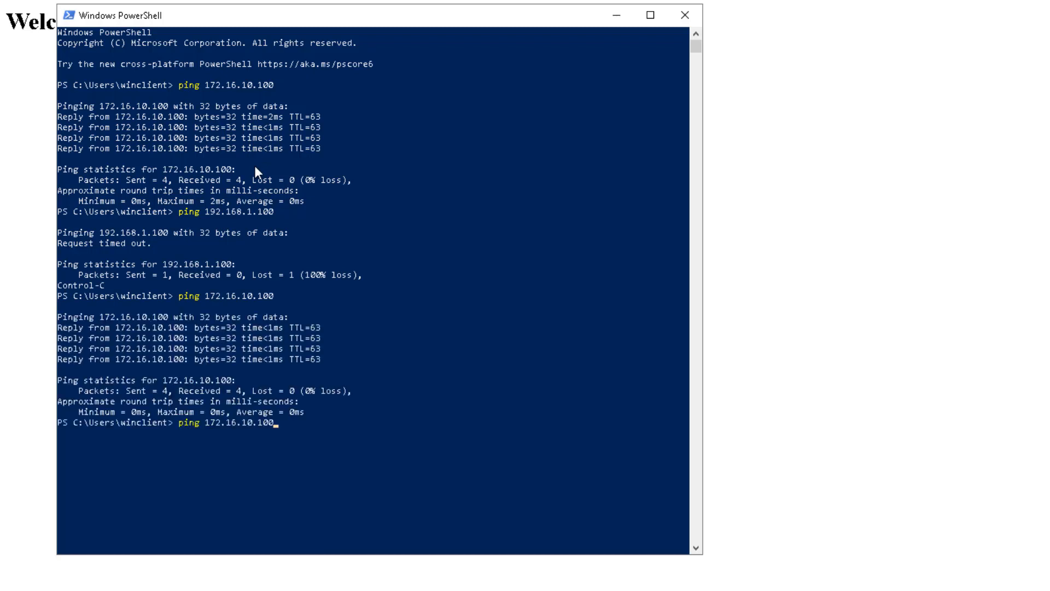
{"action": "type", "text": "-t"}
{"action": "key", "text": "Return"}
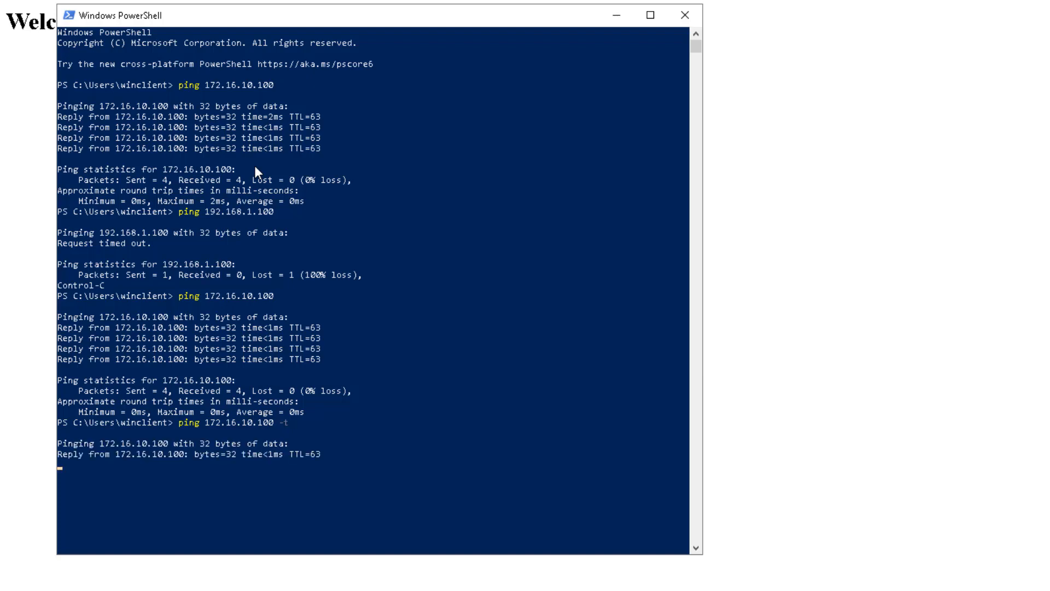
{"action": "left_click_drag", "start_coordinate": [445, 16], "coordinate": [691, 15]}
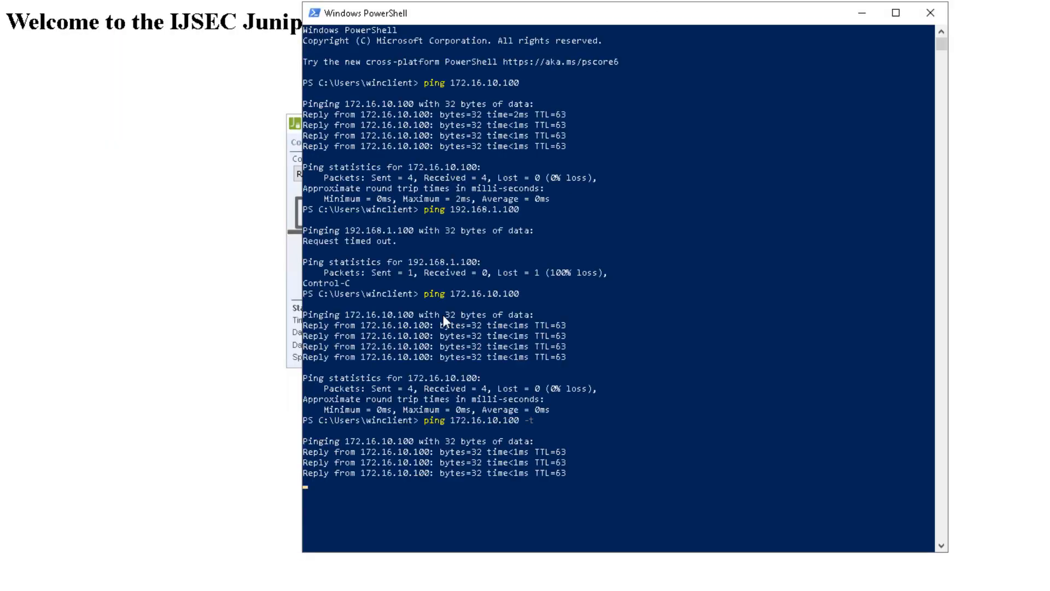
{"action": "right_click", "coordinate": [96, 590]}
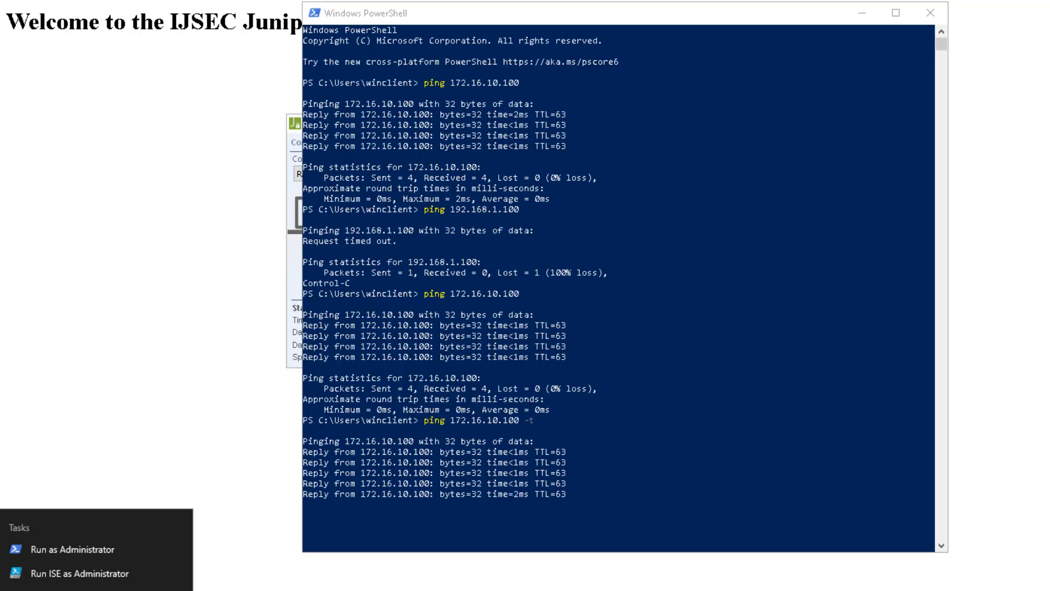
{"action": "left_click", "coordinate": [96, 590]}
{"action": "left_click", "coordinate": [404, 233]}
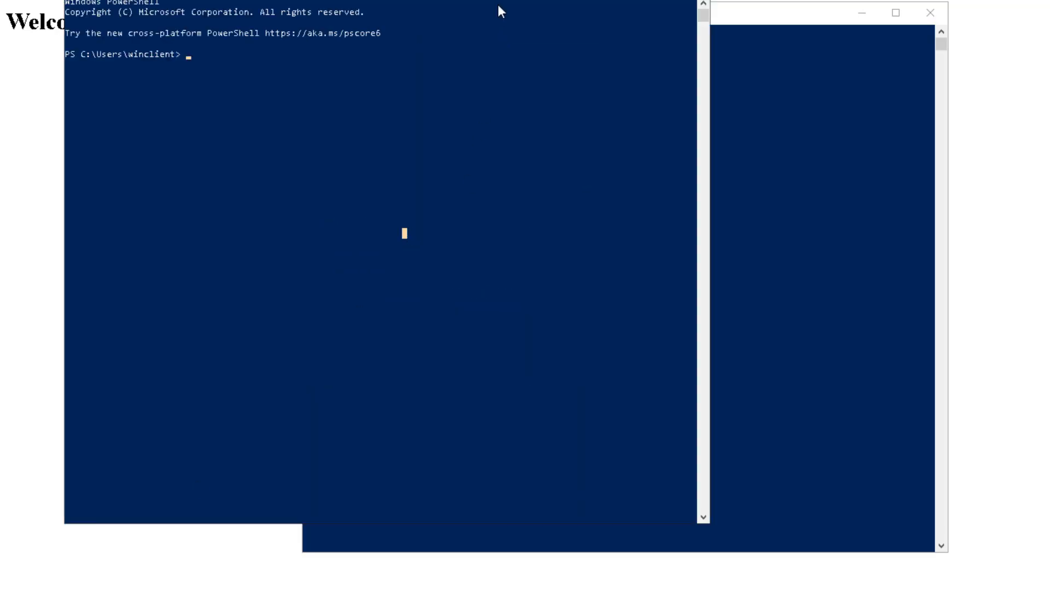
{"action": "left_click_drag", "start_coordinate": [492, 0], "coordinate": [474, 105]}
{"action": "left_click", "coordinate": [394, 240]}
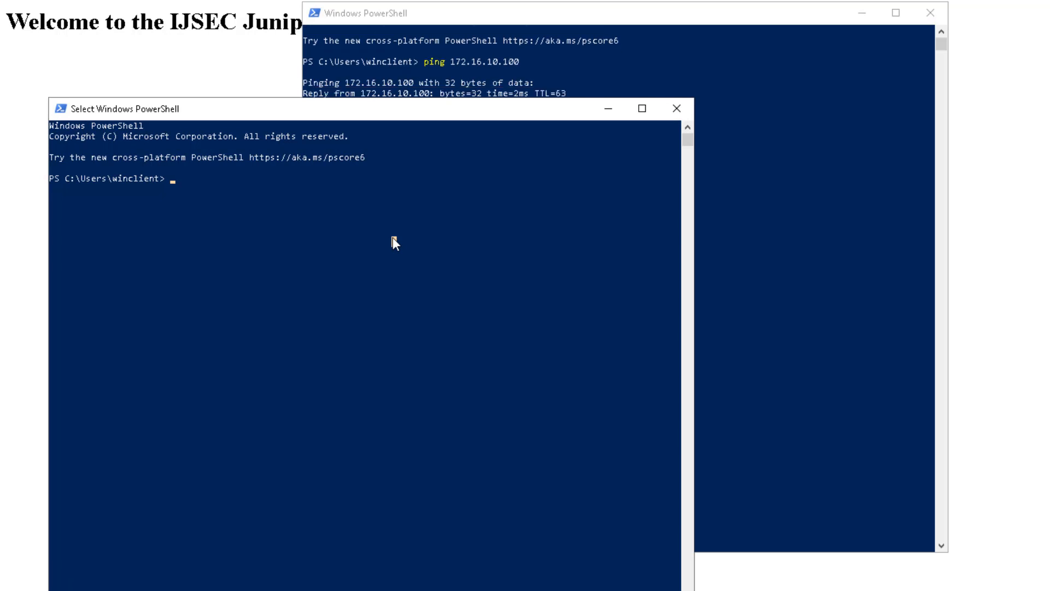
{"action": "type", "text": "ping www.juniper.net"}
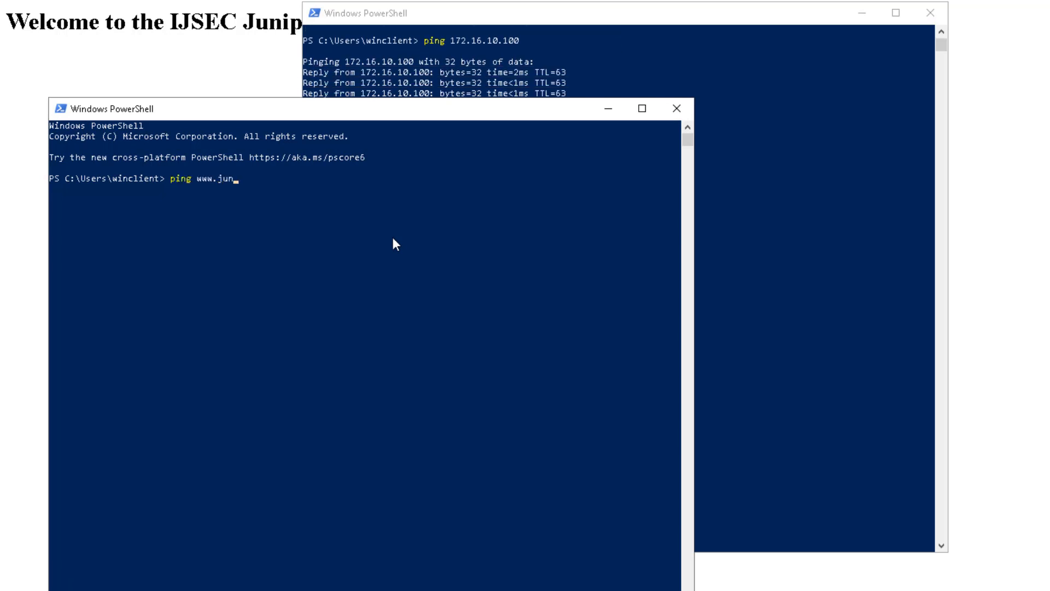
{"action": "key", "text": "Return"}
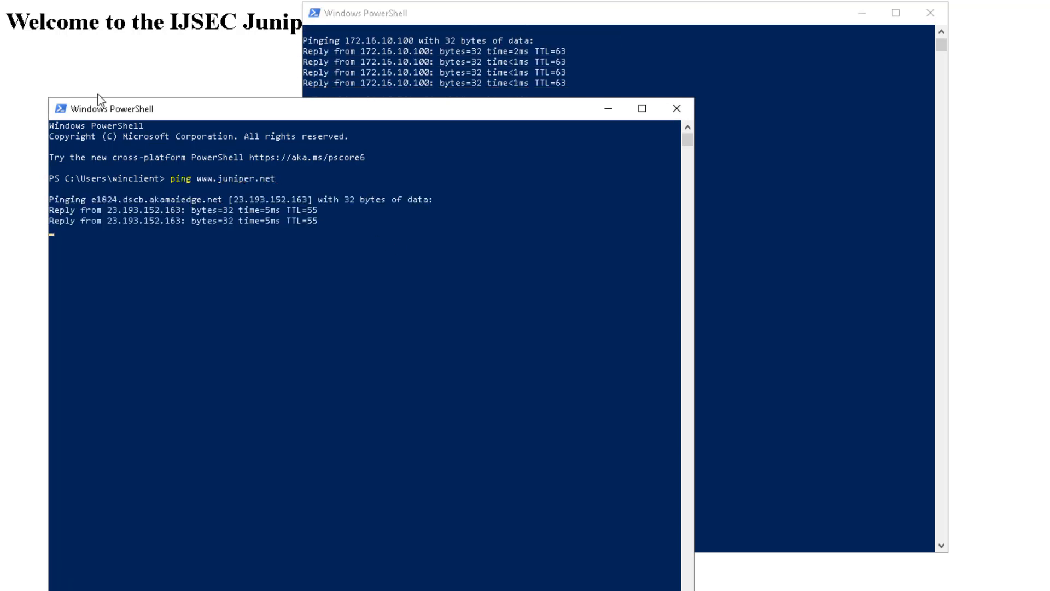
{"action": "left_click", "coordinate": [832, 120]}
{"action": "key", "text": "ctrl+c"}
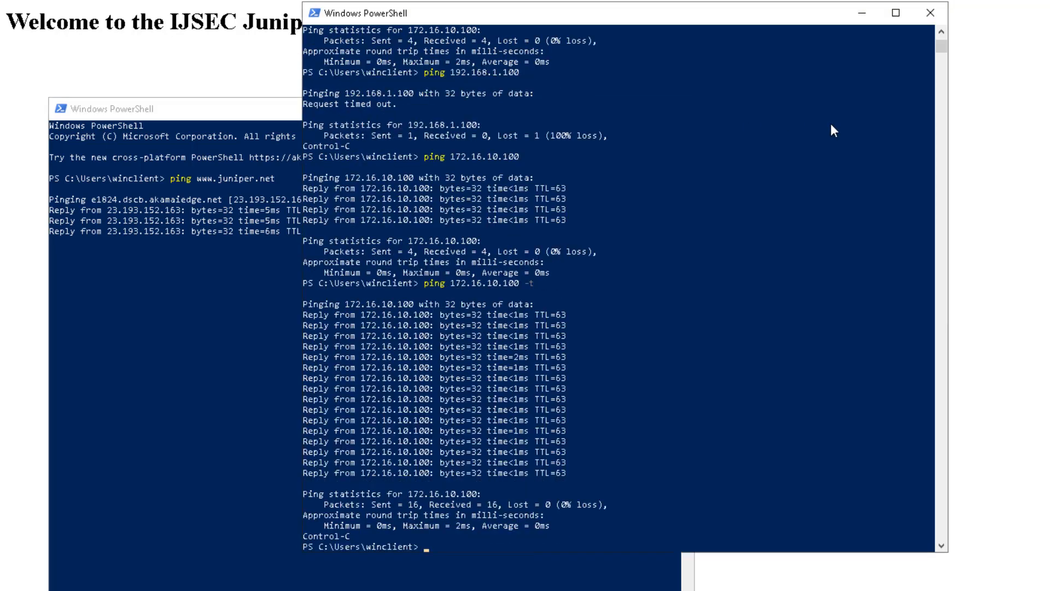
{"action": "left_click", "coordinate": [195, 361]}
{"action": "left_click", "coordinate": [222, 338]}
{"action": "key", "text": "Up"}
{"action": "type", "text": "-t"}
{"action": "key", "text": "Return"}
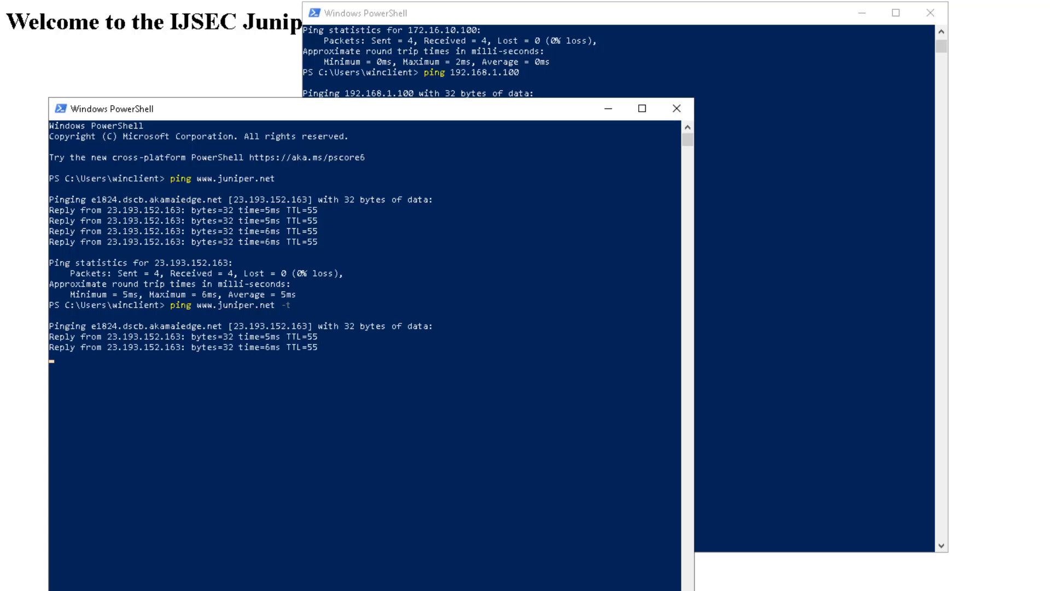
Check the VPN status, then restart the continuous ping to 172.16.10.100 on the right side.
{"action": "key", "text": "alt+Tab"}
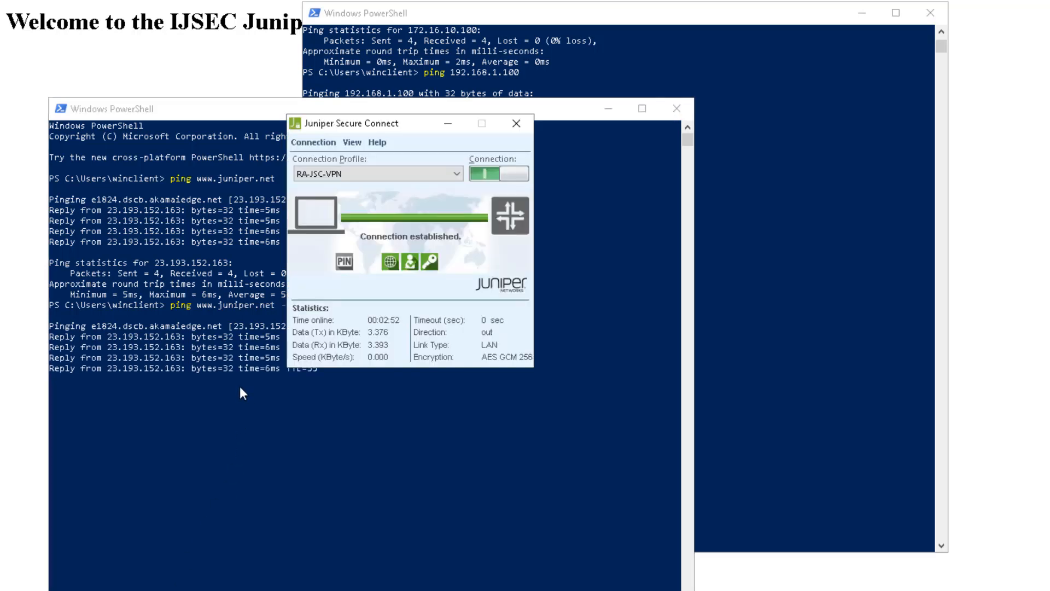
{"action": "left_click", "coordinate": [815, 248]}
{"action": "key", "text": "Return"}
{"action": "key", "text": "Up"}
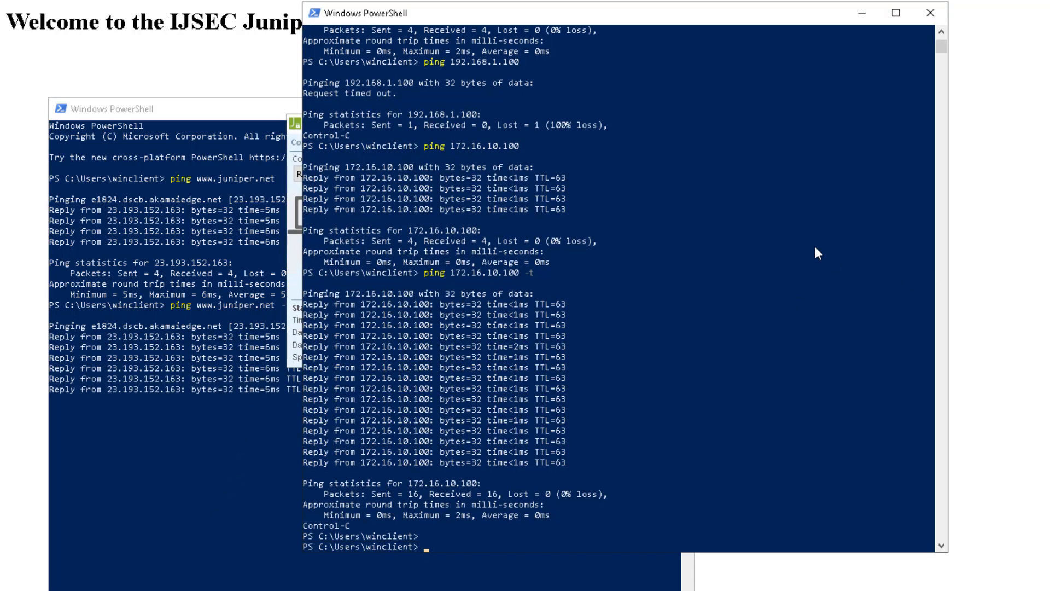
{"action": "key", "text": "Return"}
{"action": "left_click_drag", "start_coordinate": [629, 9], "coordinate": [1049, 19]}
Stop the juniper.net ping, check the VPN traffic statistics, and stop the 172.16.10.100 ping.
{"action": "left_click", "coordinate": [231, 454]}
{"action": "key", "text": "ctrl+c"}
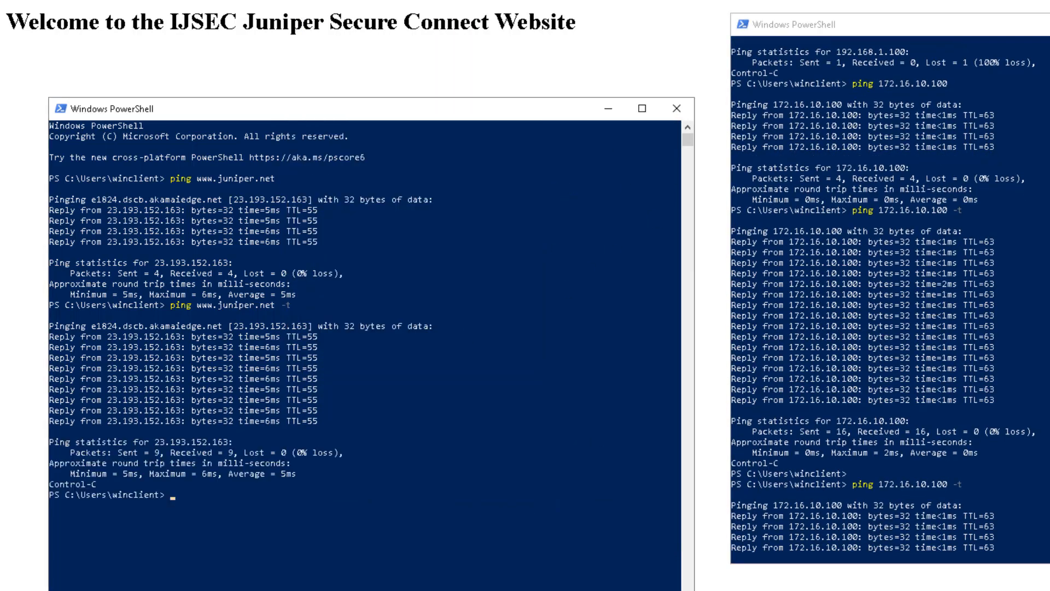
{"action": "key", "text": "alt+Tab"}
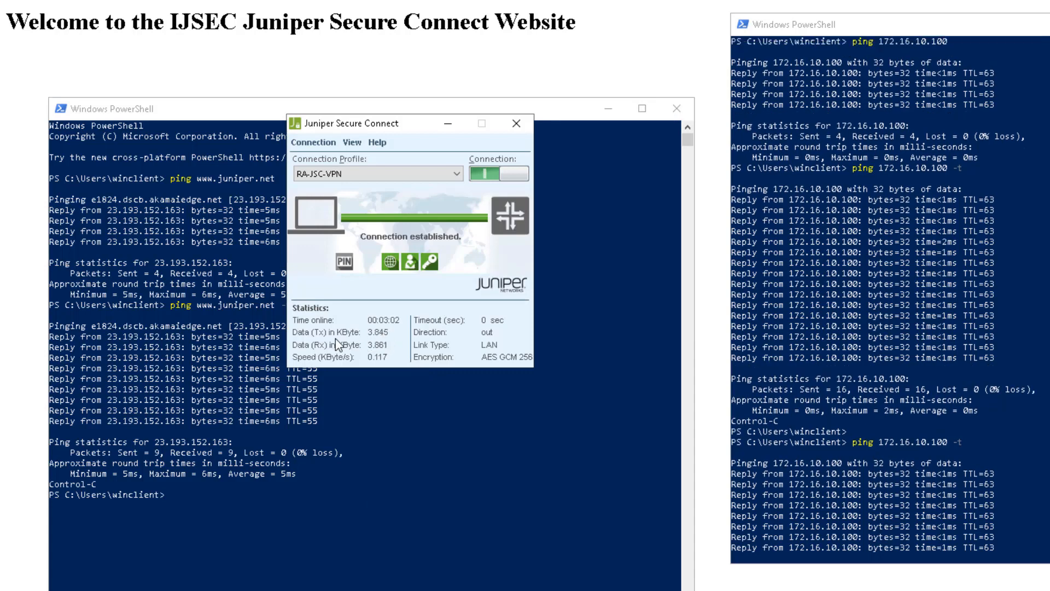
{"action": "left_click", "coordinate": [905, 320]}
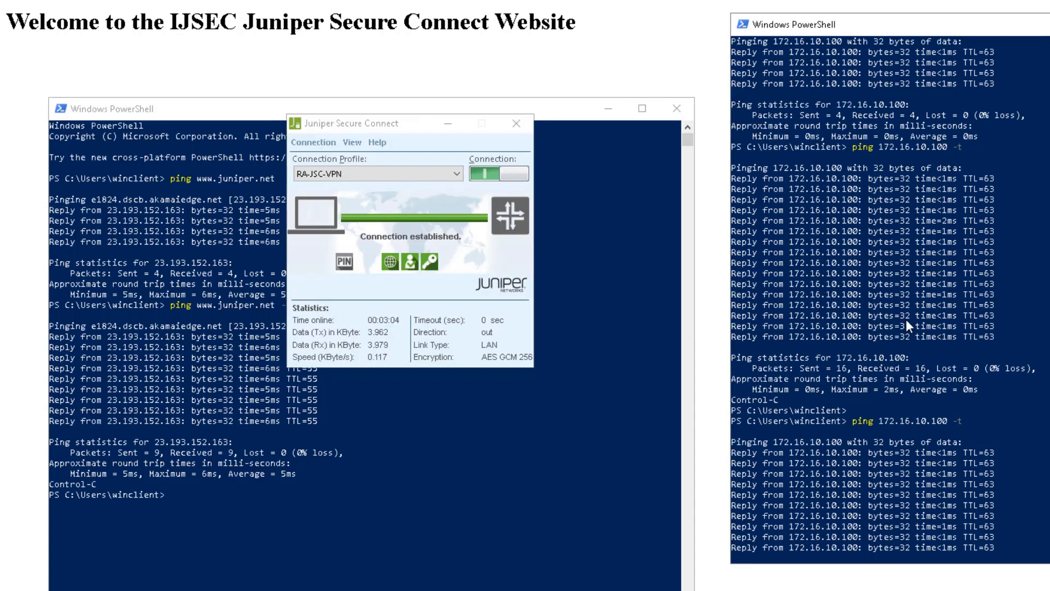
{"action": "key", "text": "ctrl+c"}
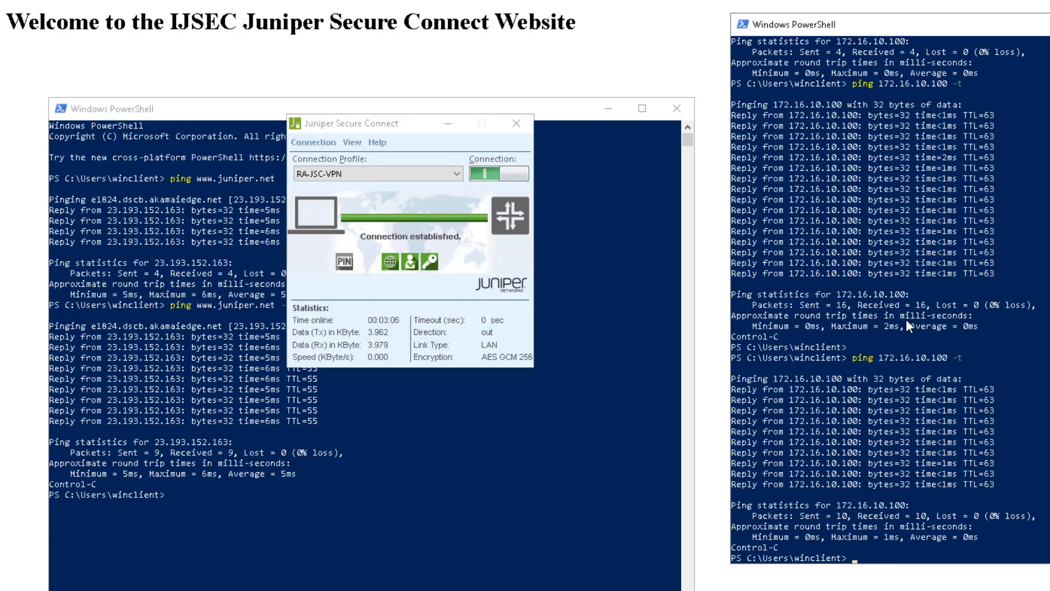
{"action": "left_click", "coordinate": [261, 488]}
{"action": "type", "text": "ping www.juniper.net -t"}
{"action": "key", "text": "Return"}
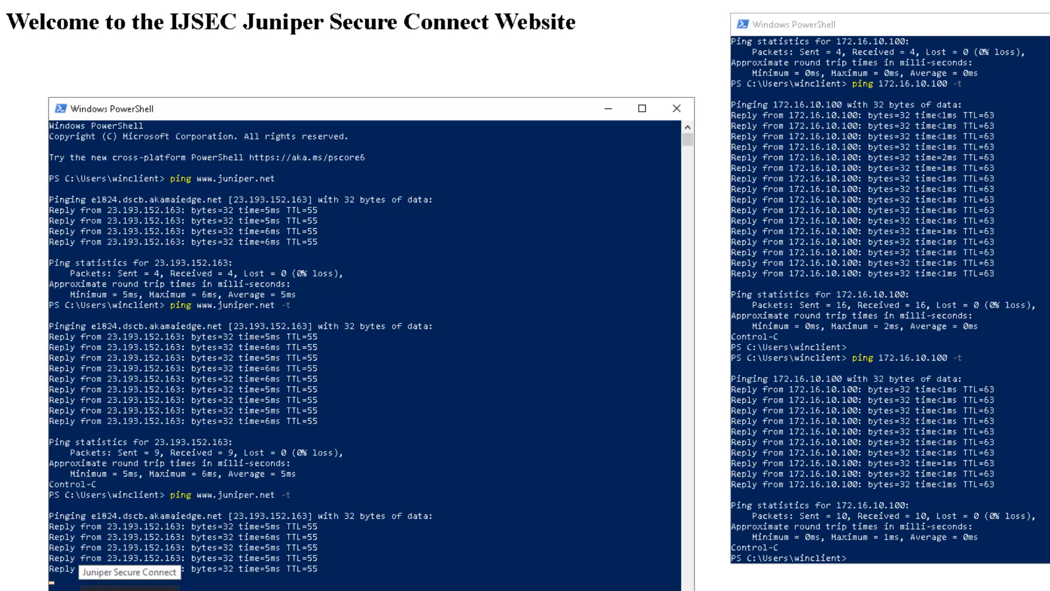
{"action": "left_click", "coordinate": [130, 588]}
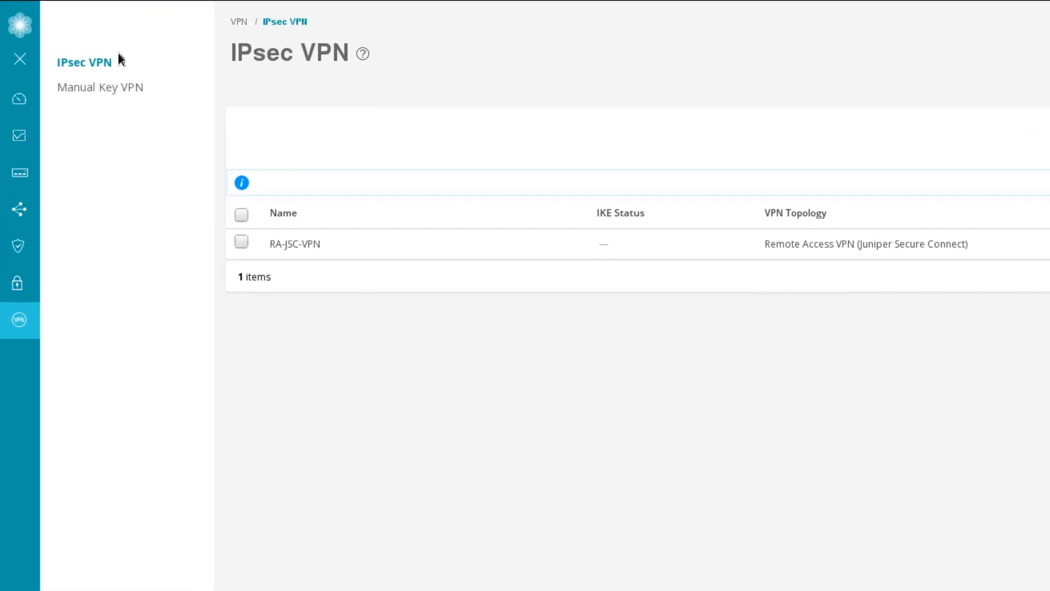
Refresh J-Web's IPsec VPN list to show RA-JSC-VPN with IKE Up, then open Monitor Interfaces.
{"action": "left_click", "coordinate": [78, 90]}
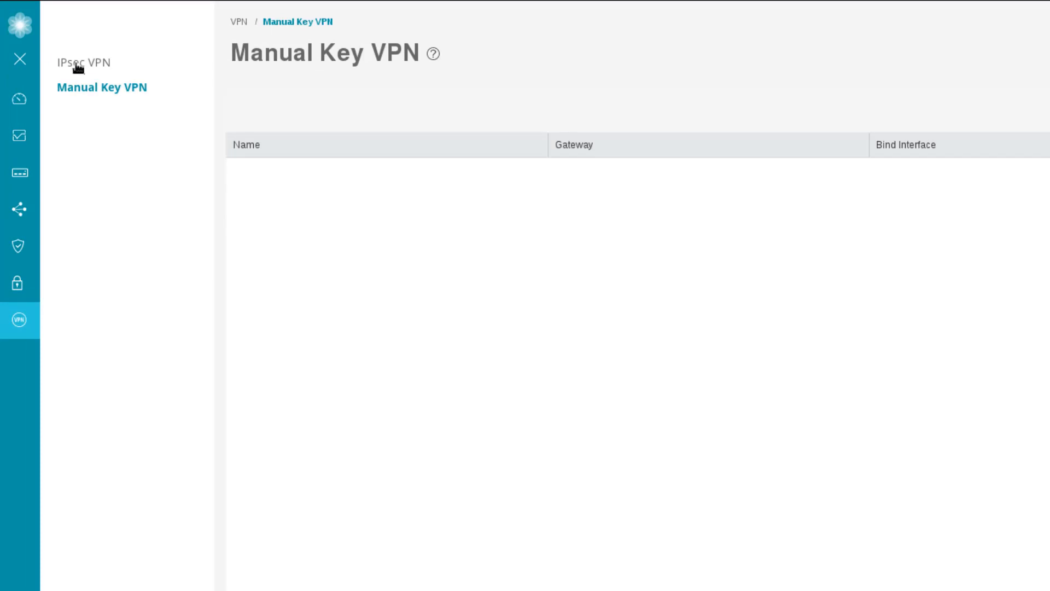
{"action": "left_click", "coordinate": [78, 68]}
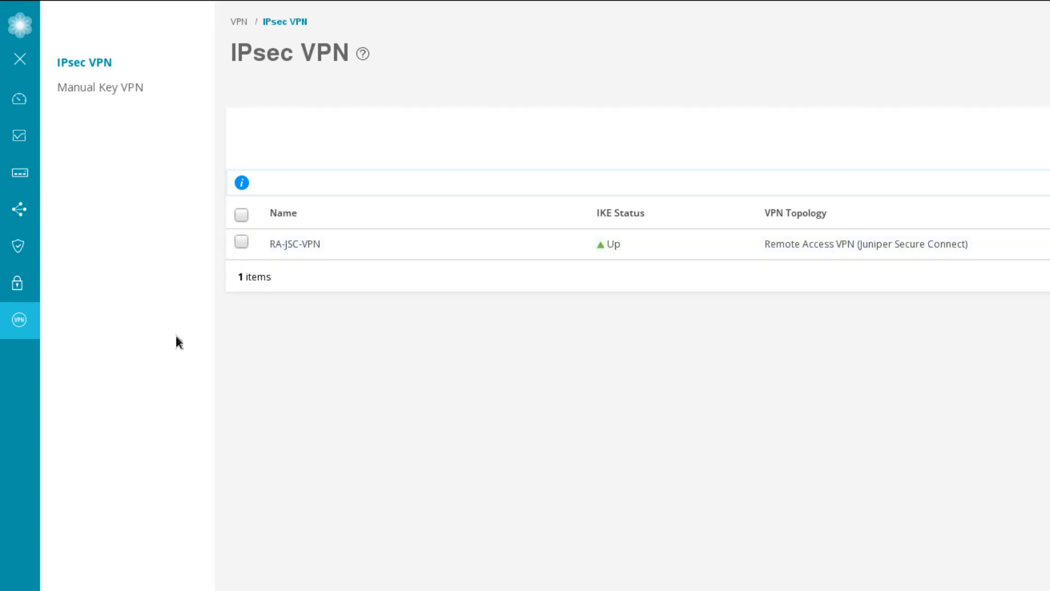
{"action": "left_click", "coordinate": [55, 144]}
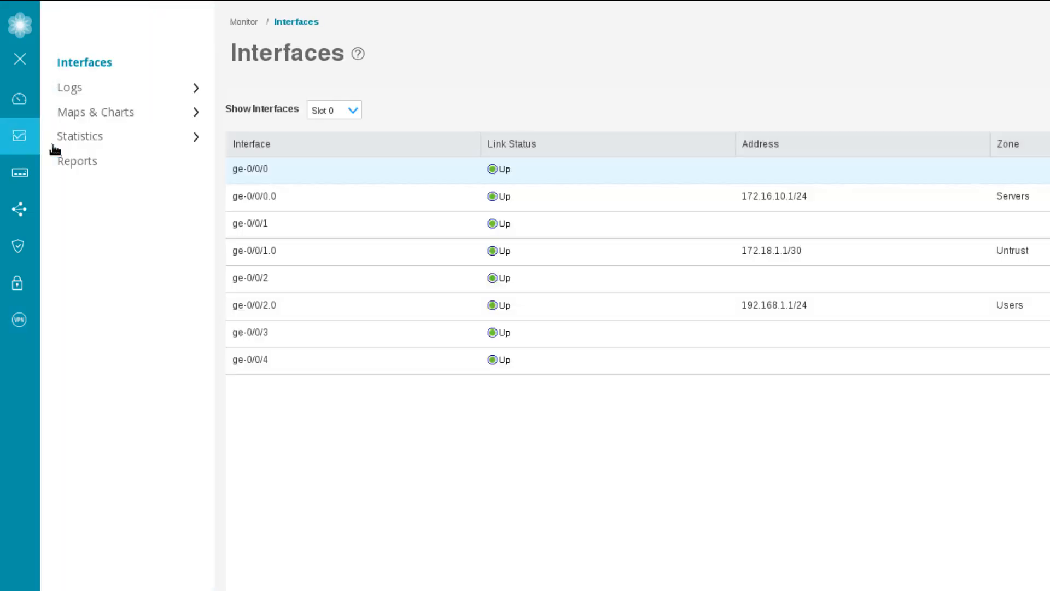
Review VPN Phase I and Phase II statistics and the IPsec SAs to 172.18.1.2.
{"action": "left_click", "coordinate": [81, 138]}
{"action": "left_click", "coordinate": [96, 185]}
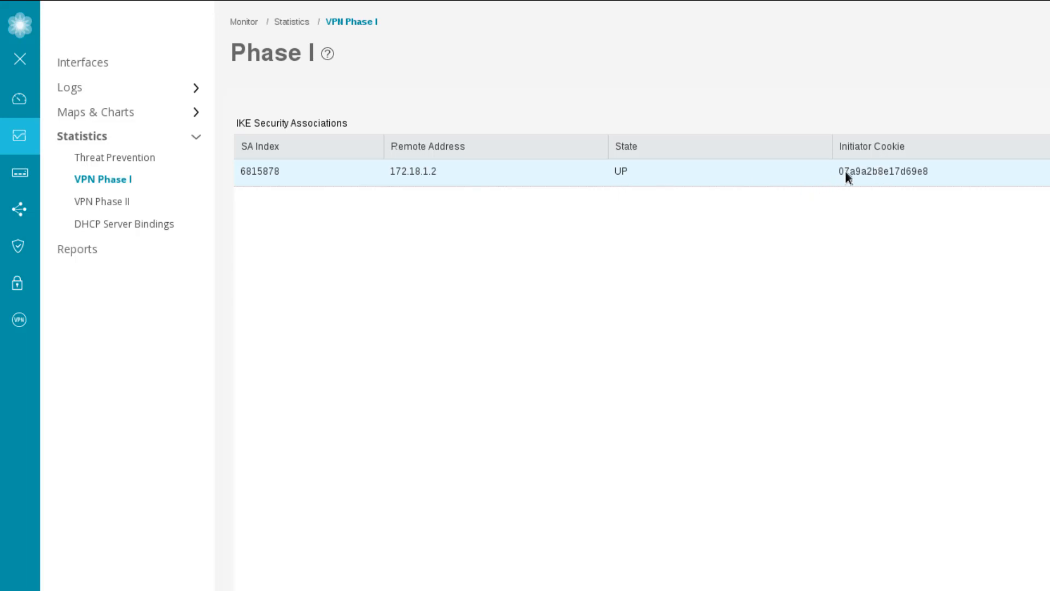
{"action": "left_click", "coordinate": [113, 206]}
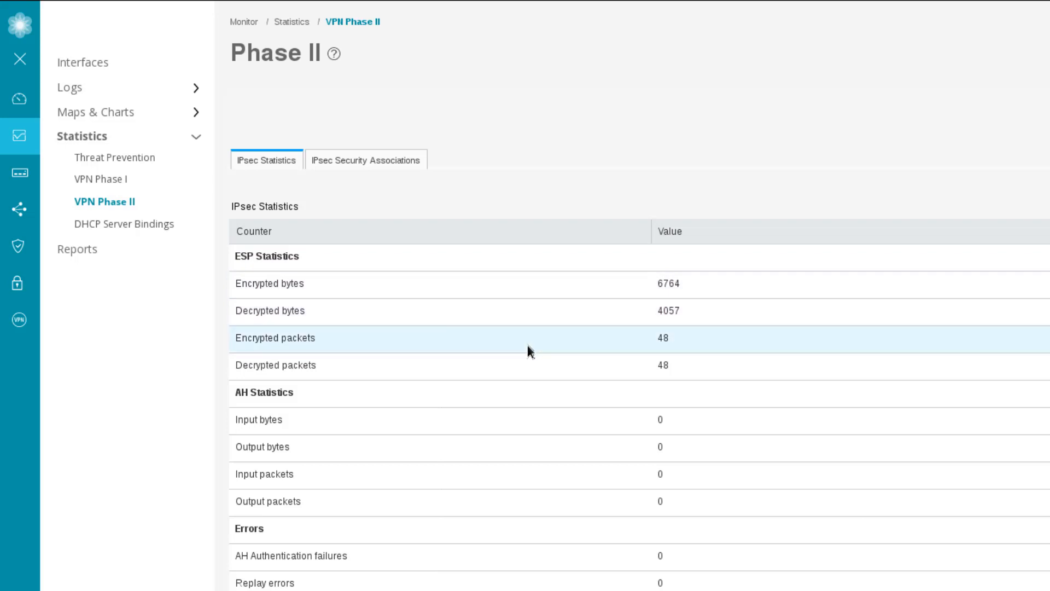
{"action": "left_click", "coordinate": [376, 163]}
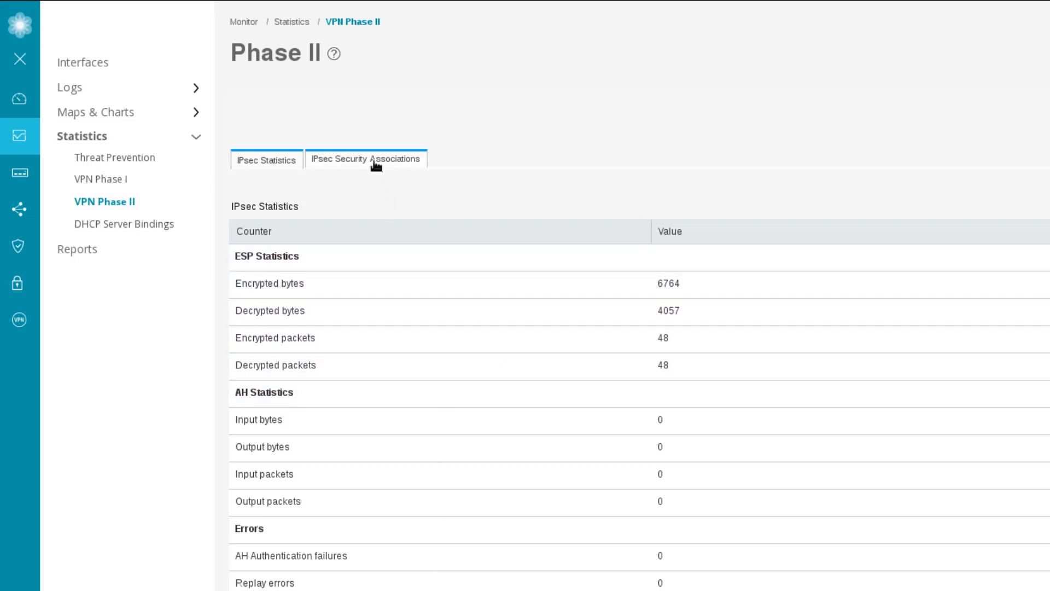